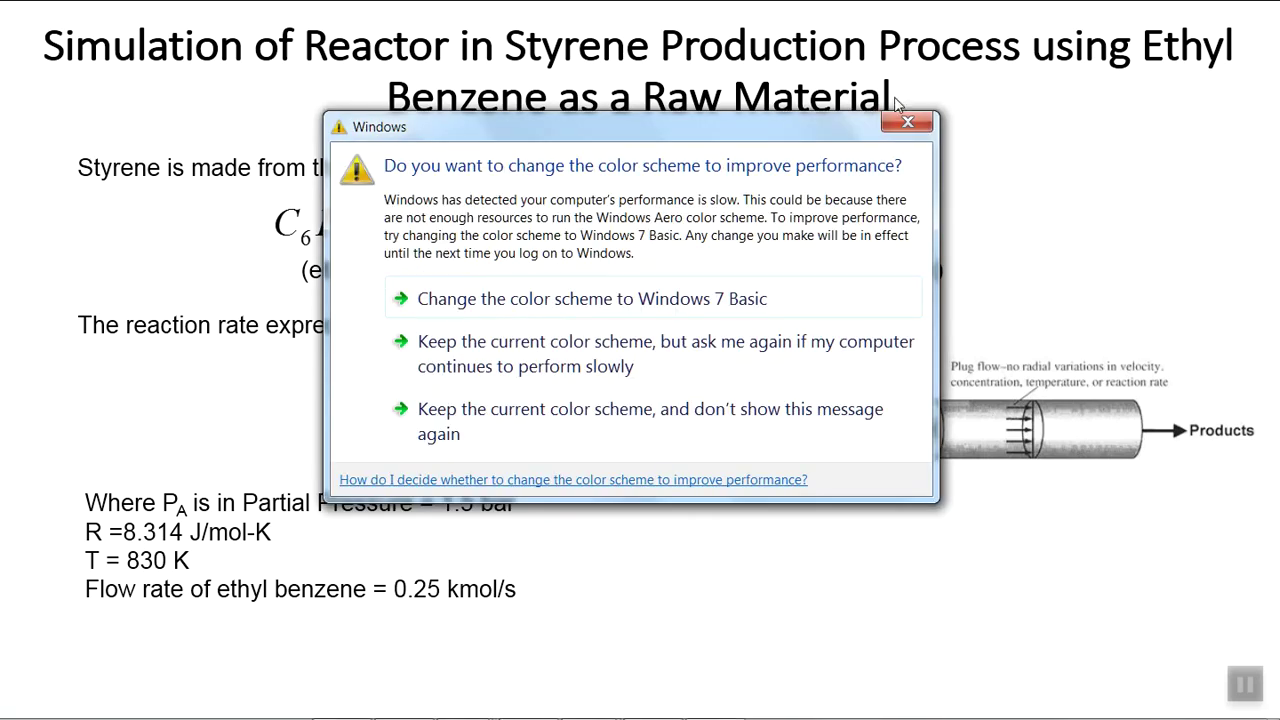
Step: Dismiss the Windows color scheme prompt and exit the slide show
{"action": "key", "text": "Escape"}
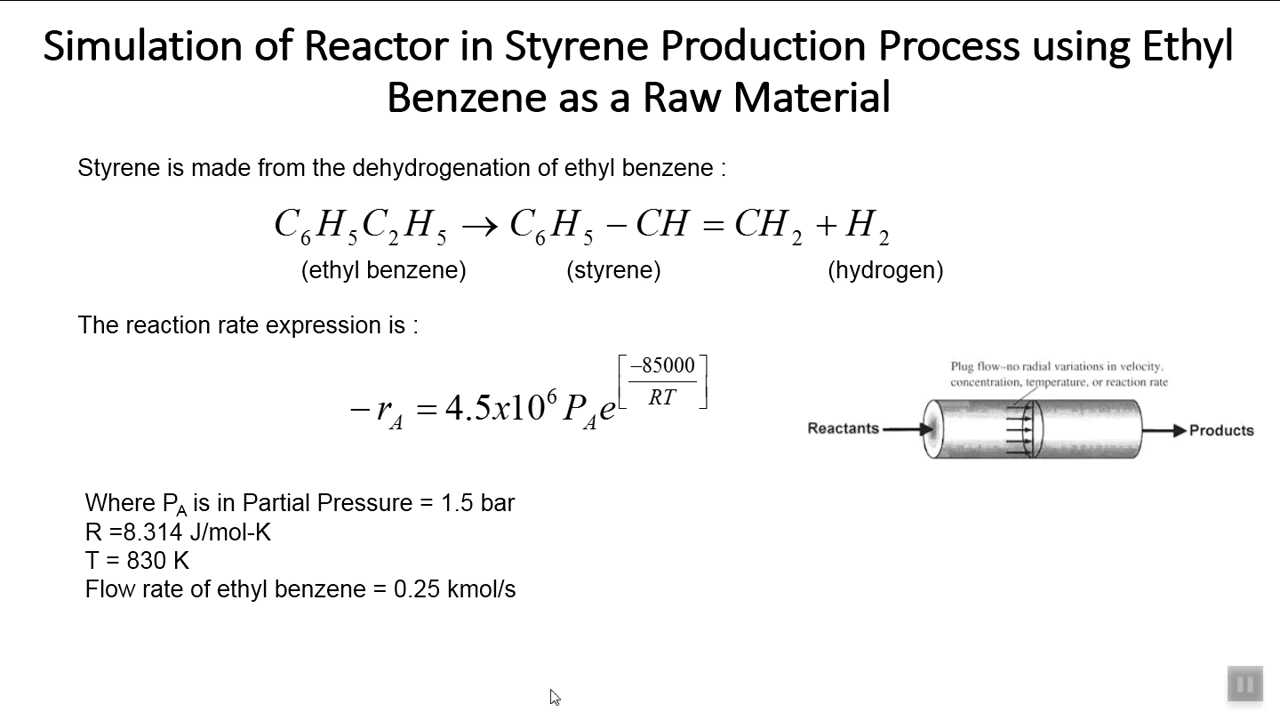
{"action": "left_click", "coordinate": [716, 692]}
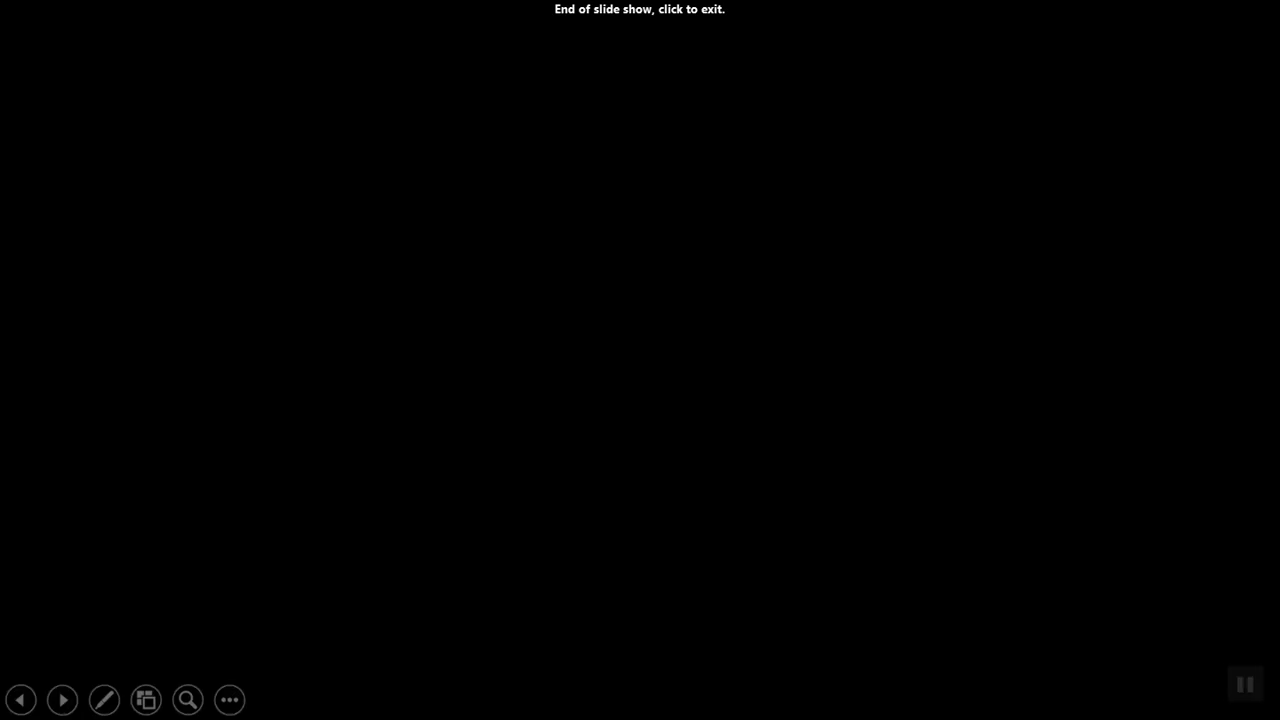
{"action": "left_click", "coordinate": [716, 692]}
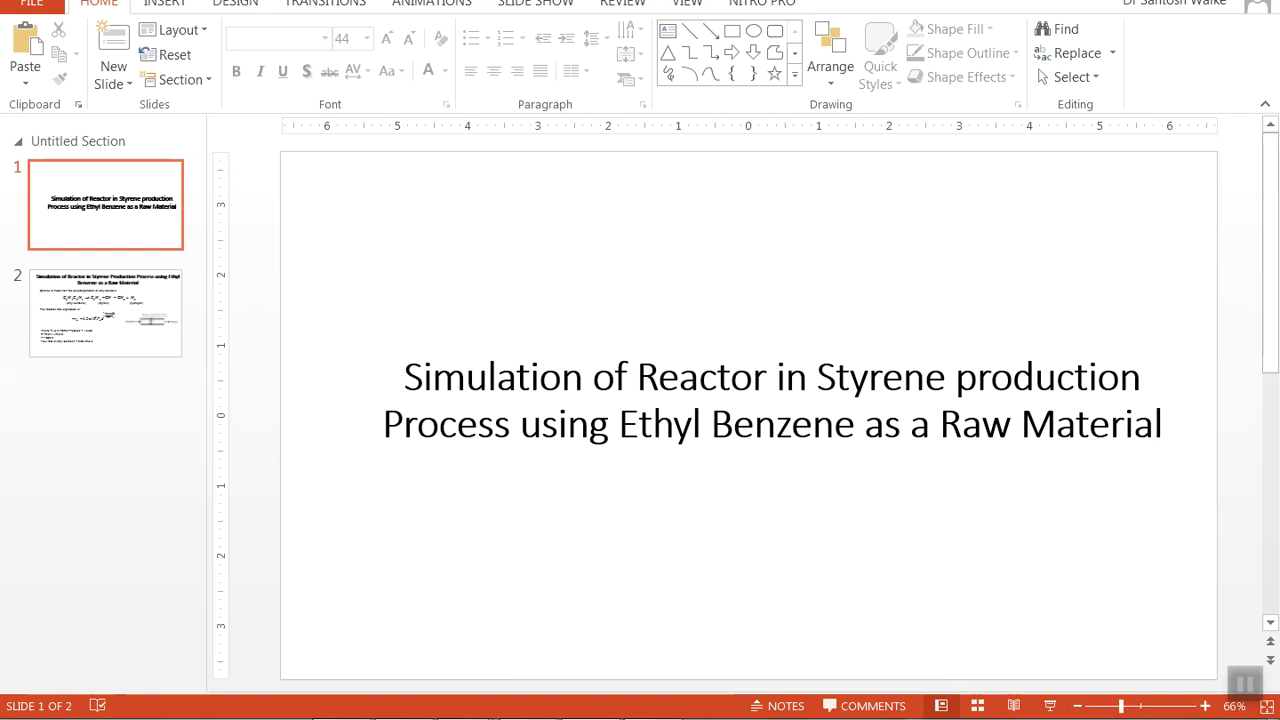
Step: Switch to Aspen HYSYS and create a new case
{"action": "left_click", "coordinate": [525, 710]}
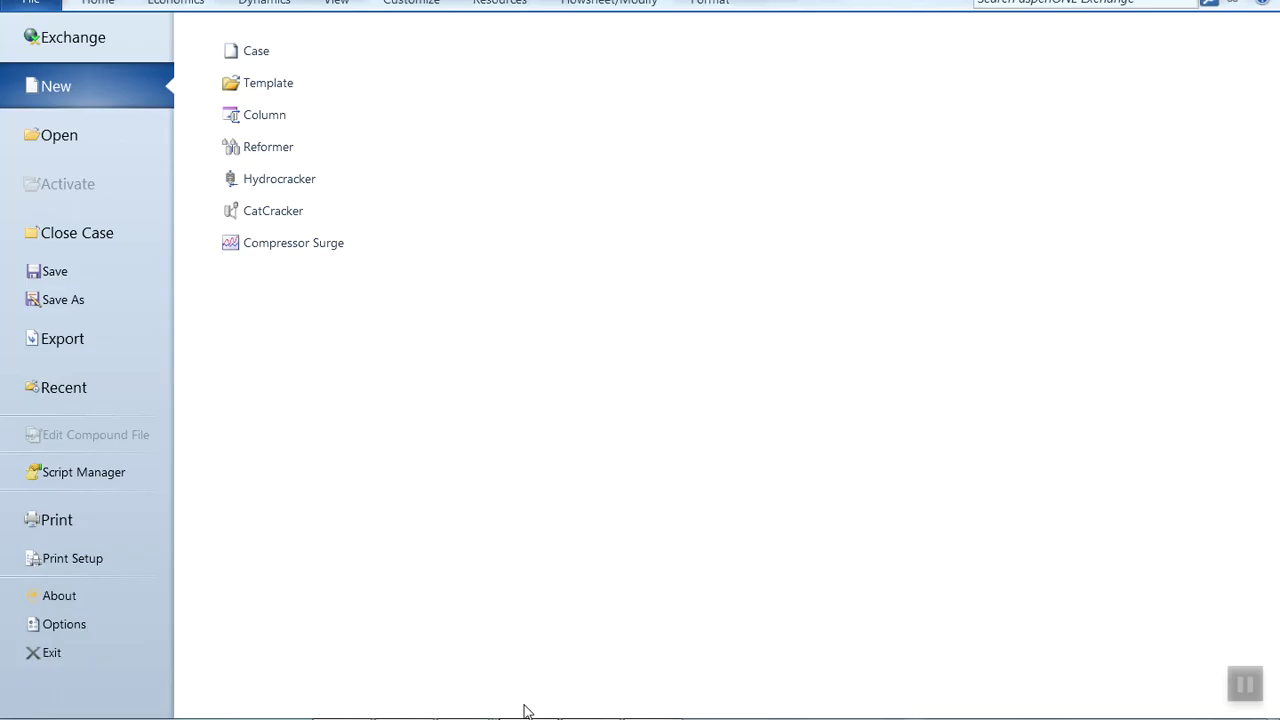
{"action": "left_click", "coordinate": [268, 54]}
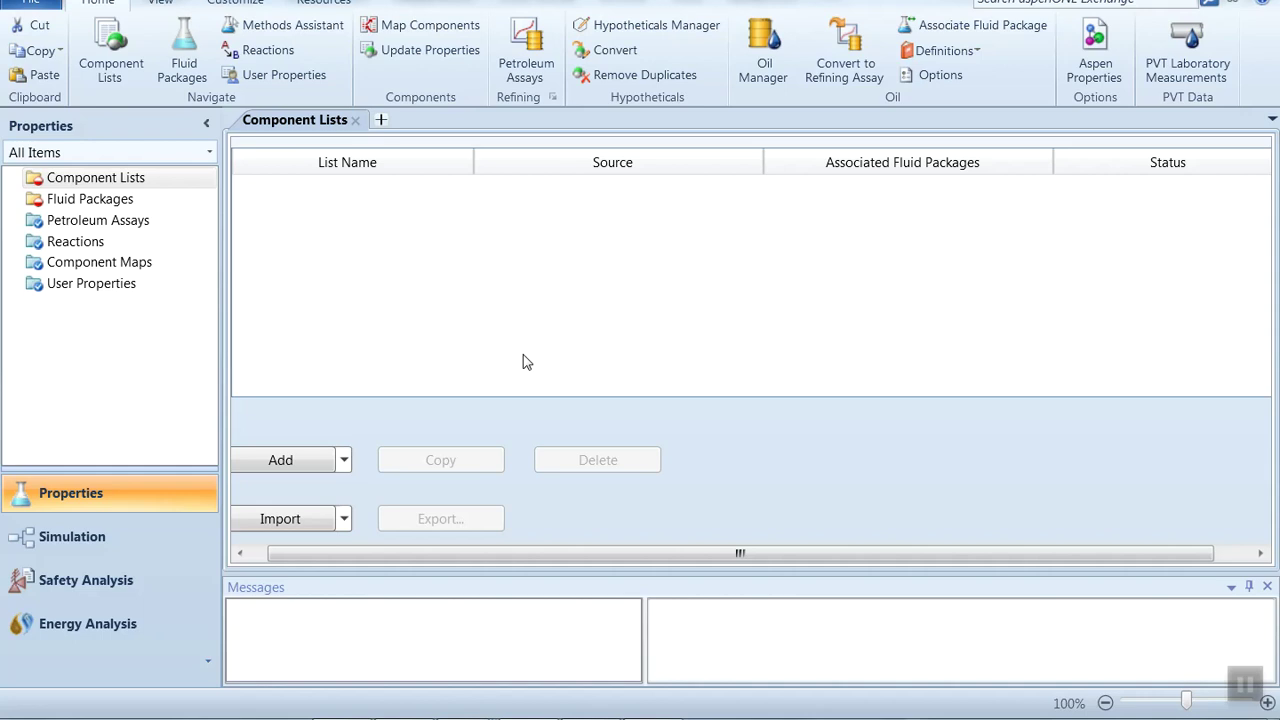
Step: Create a component list and add E-Benzene and Styrene to it by searching for "ethylbenz"
{"action": "left_click", "coordinate": [300, 468]}
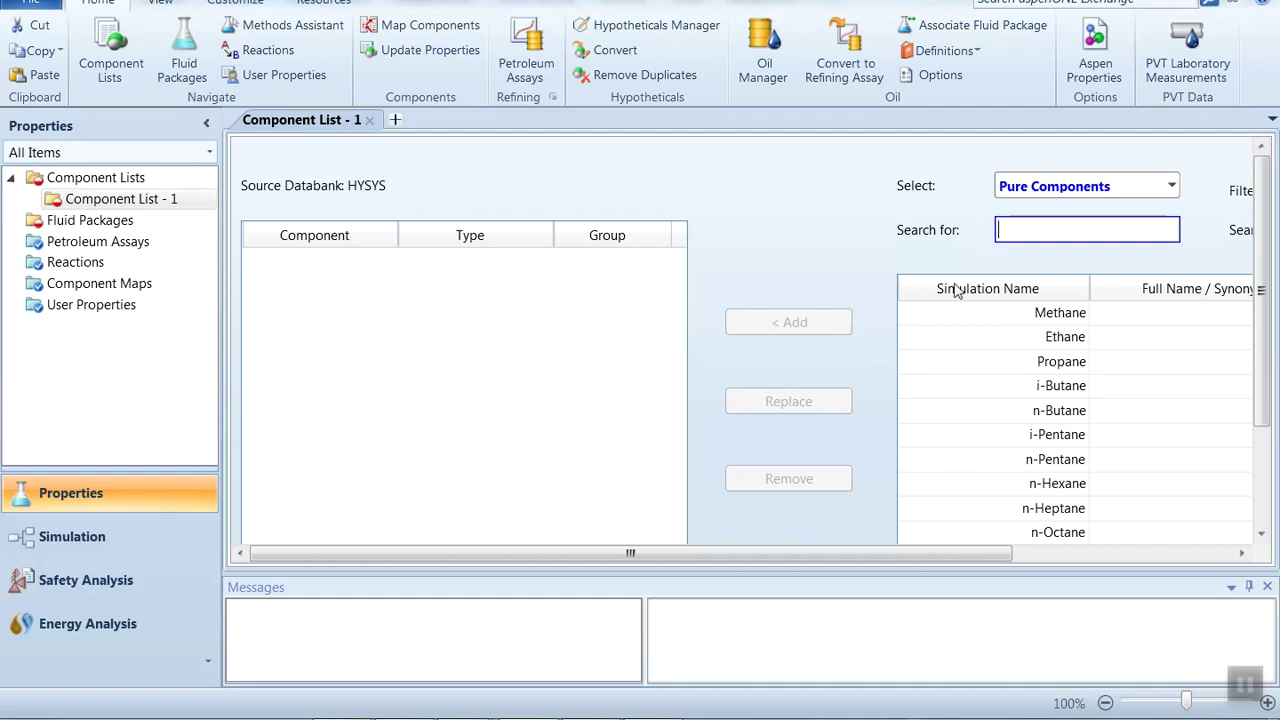
{"action": "type", "text": "eth"}
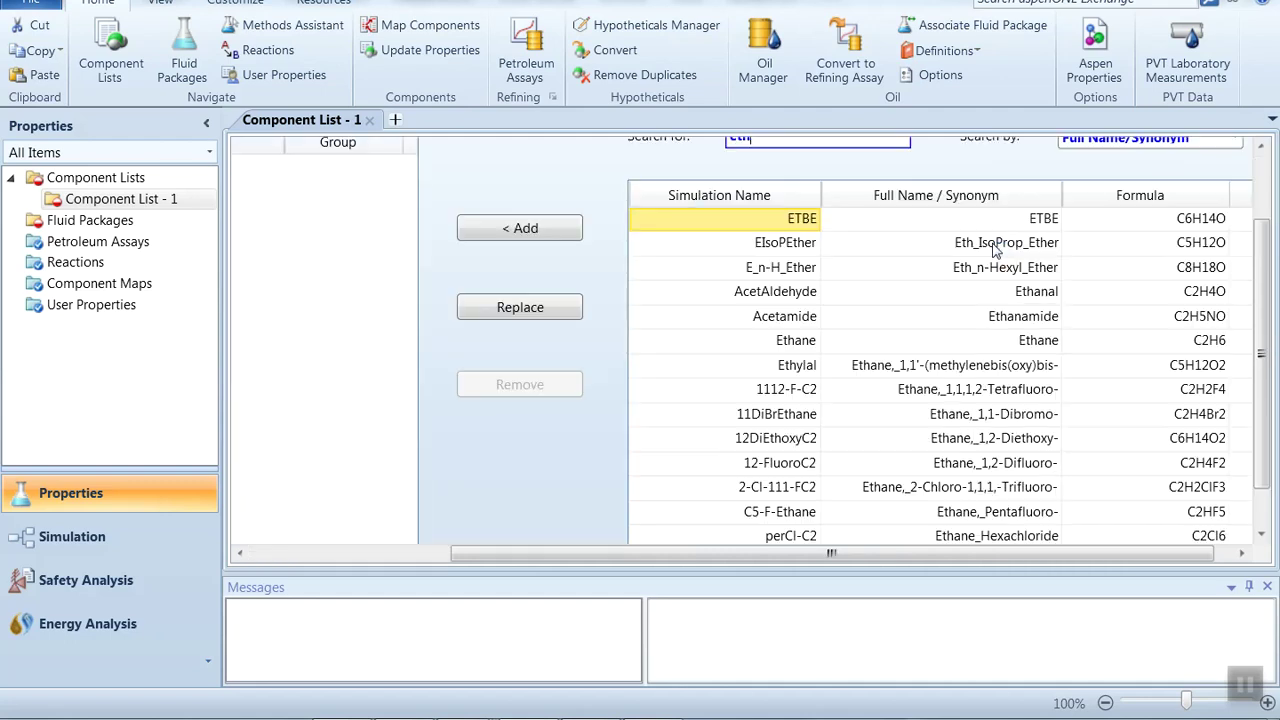
{"action": "type", "text": "ylbenz"}
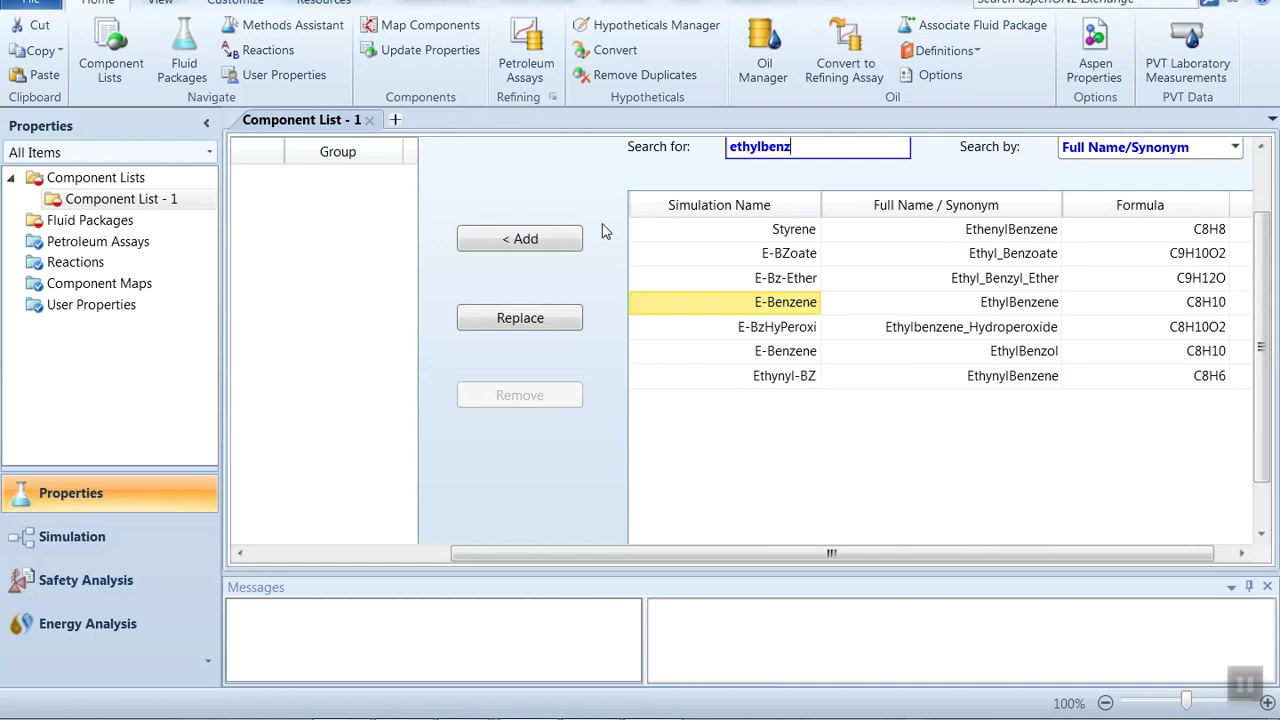
{"action": "left_click", "coordinate": [548, 236]}
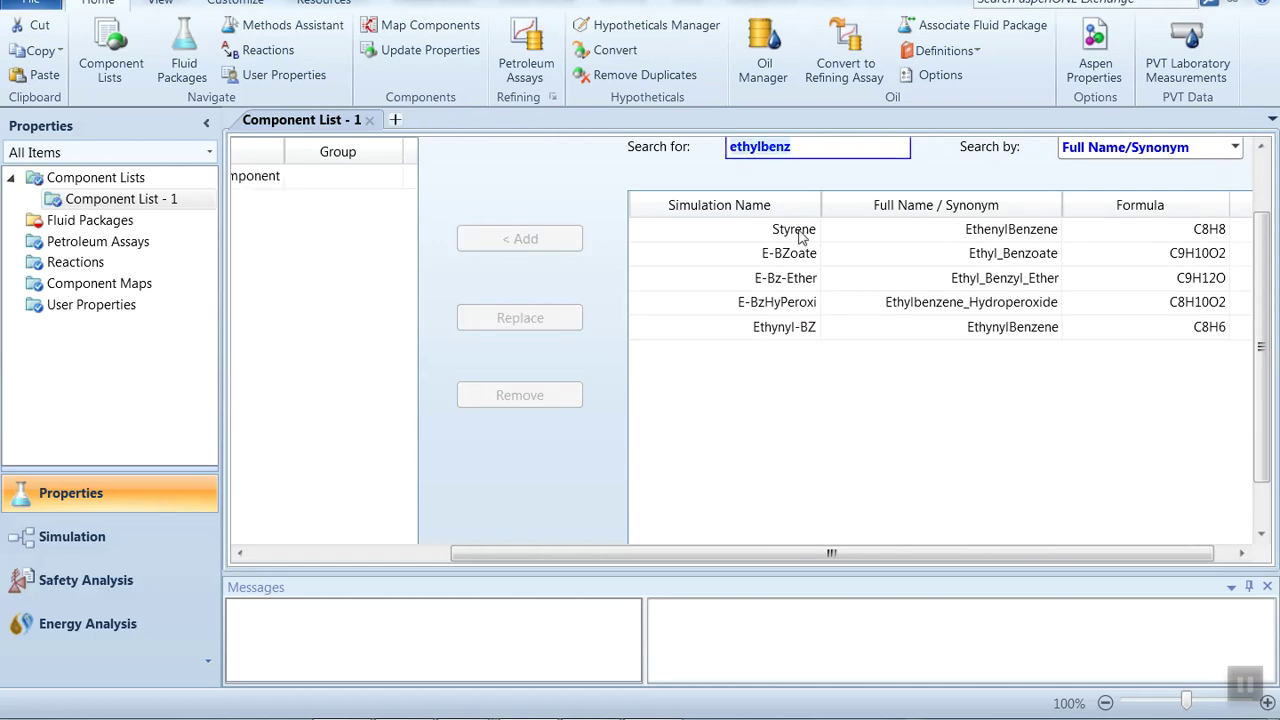
{"action": "left_click", "coordinate": [800, 231]}
{"action": "left_click", "coordinate": [523, 238]}
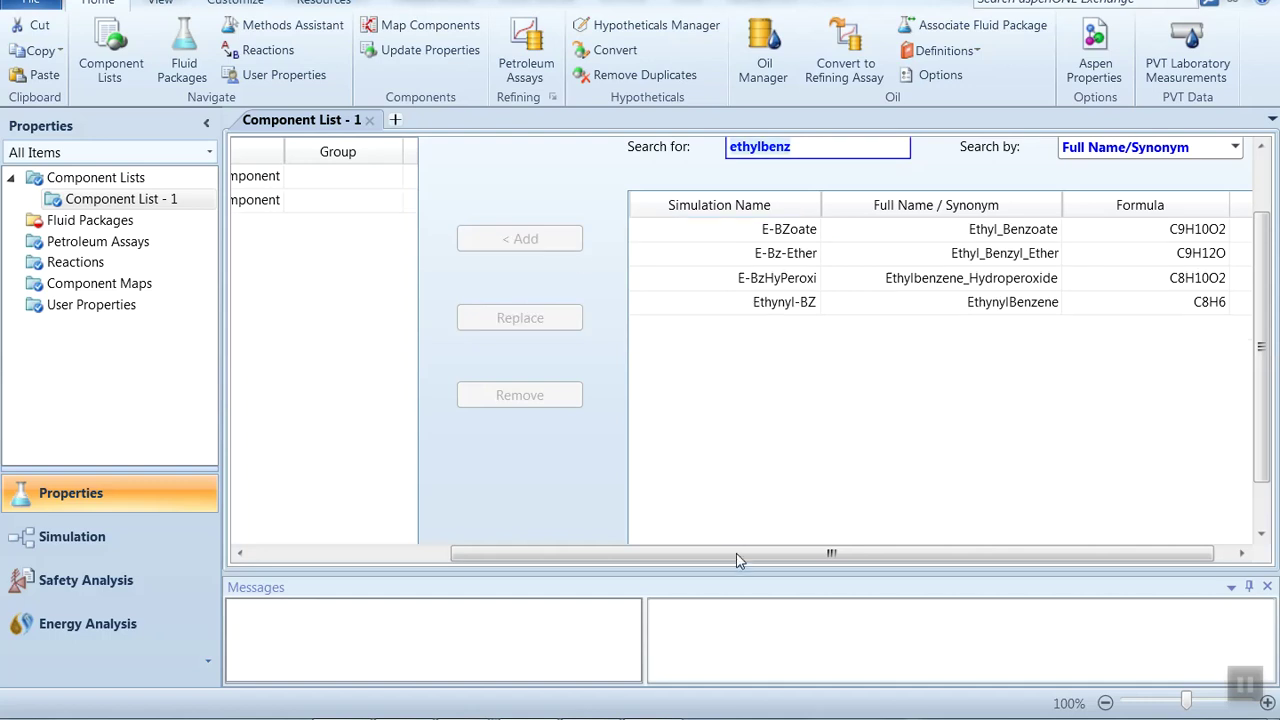
Step: Find Hydrogen in the pure components and add it to the component list
{"action": "left_click_drag", "start_coordinate": [737, 557], "coordinate": [652, 556]}
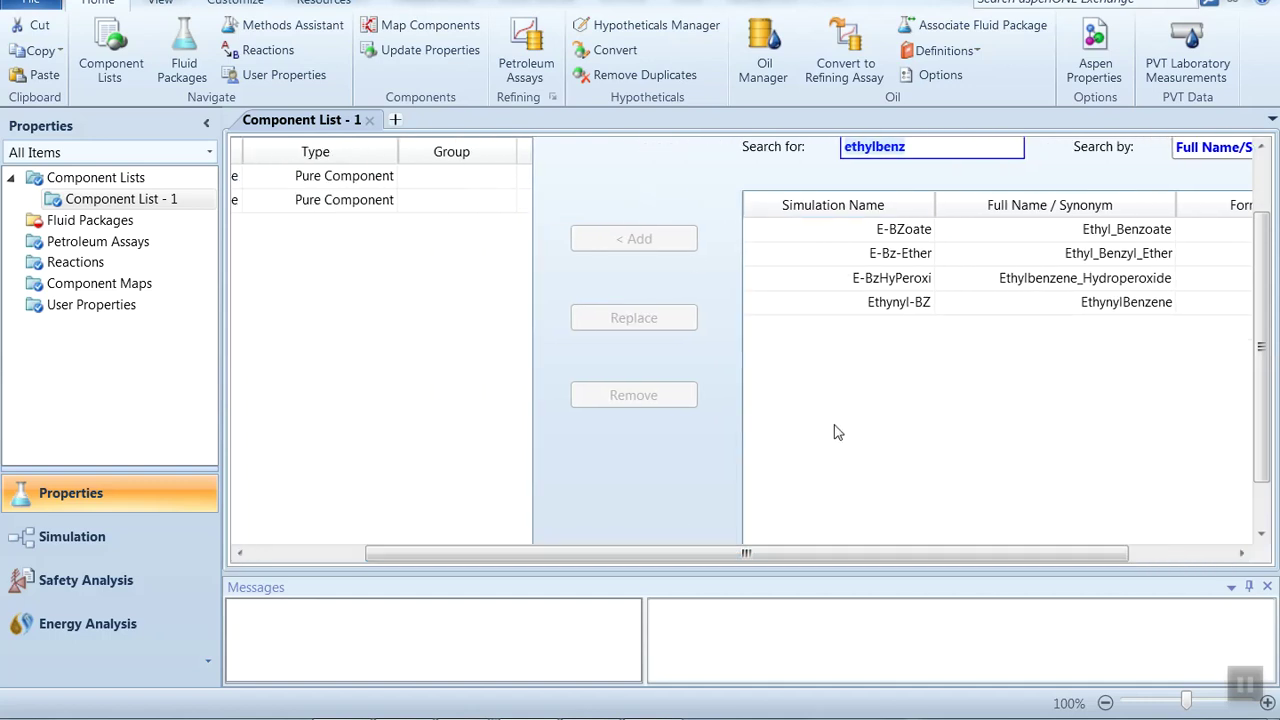
{"action": "type", "text": "h"}
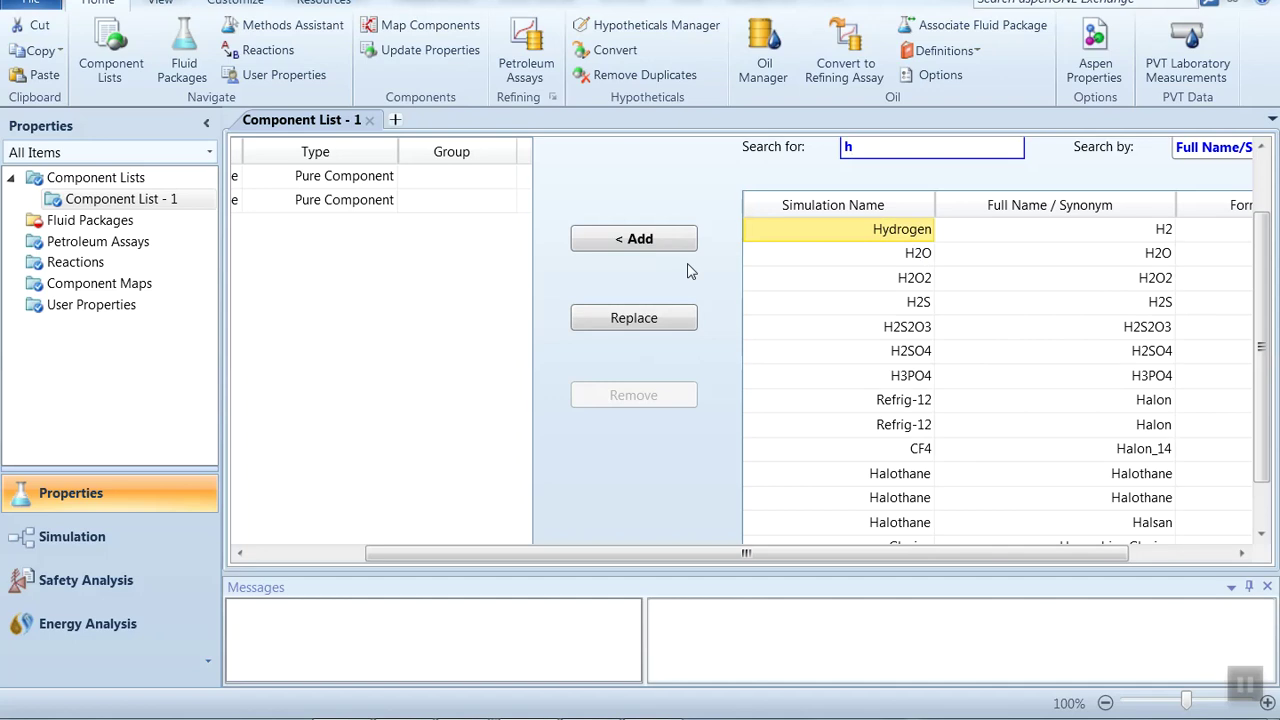
{"action": "left_click", "coordinate": [660, 246]}
{"action": "left_click_drag", "start_coordinate": [551, 550], "coordinate": [435, 552]}
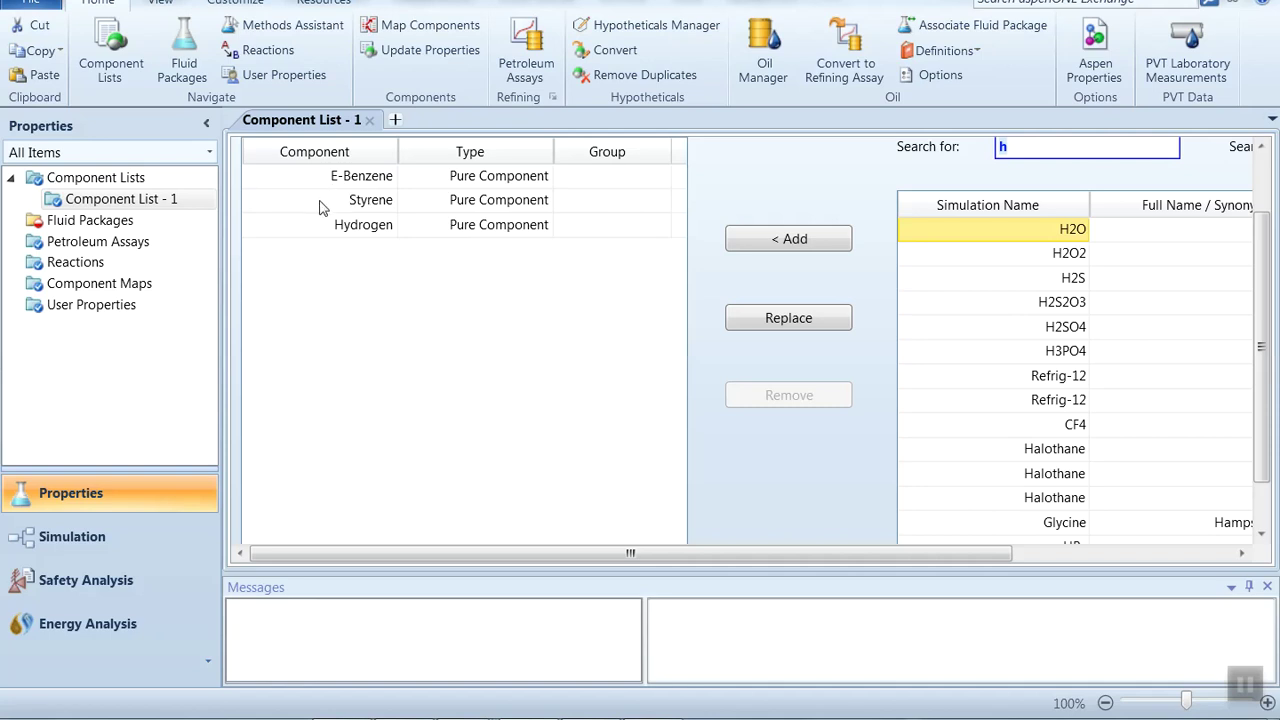
Step: Add a fluid package that uses the Peng-Robinson property package
{"action": "left_click", "coordinate": [123, 222]}
{"action": "left_click", "coordinate": [332, 492]}
{"action": "left_click_drag", "start_coordinate": [463, 369], "coordinate": [460, 483]}
{"action": "left_click", "coordinate": [347, 418]}
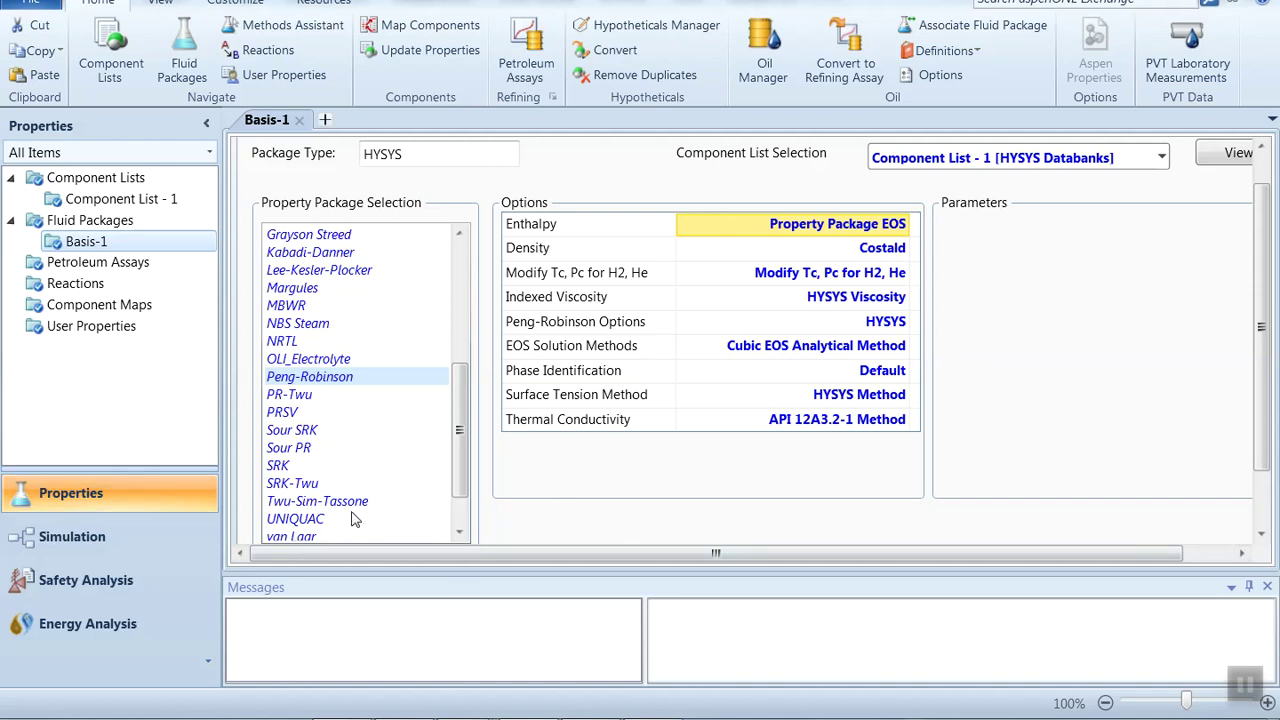
Step: Create a reaction set and add a HYSYS Kinetic reaction to it
{"action": "left_click", "coordinate": [90, 288]}
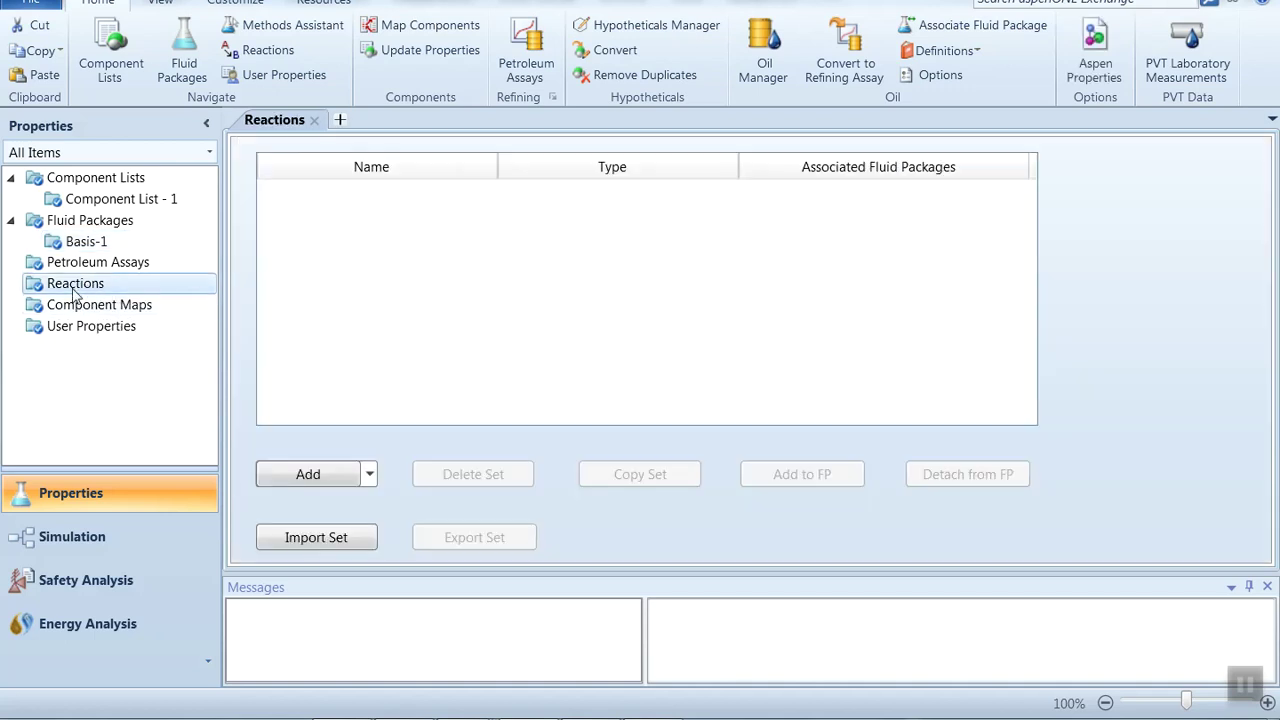
{"action": "left_click", "coordinate": [308, 474]}
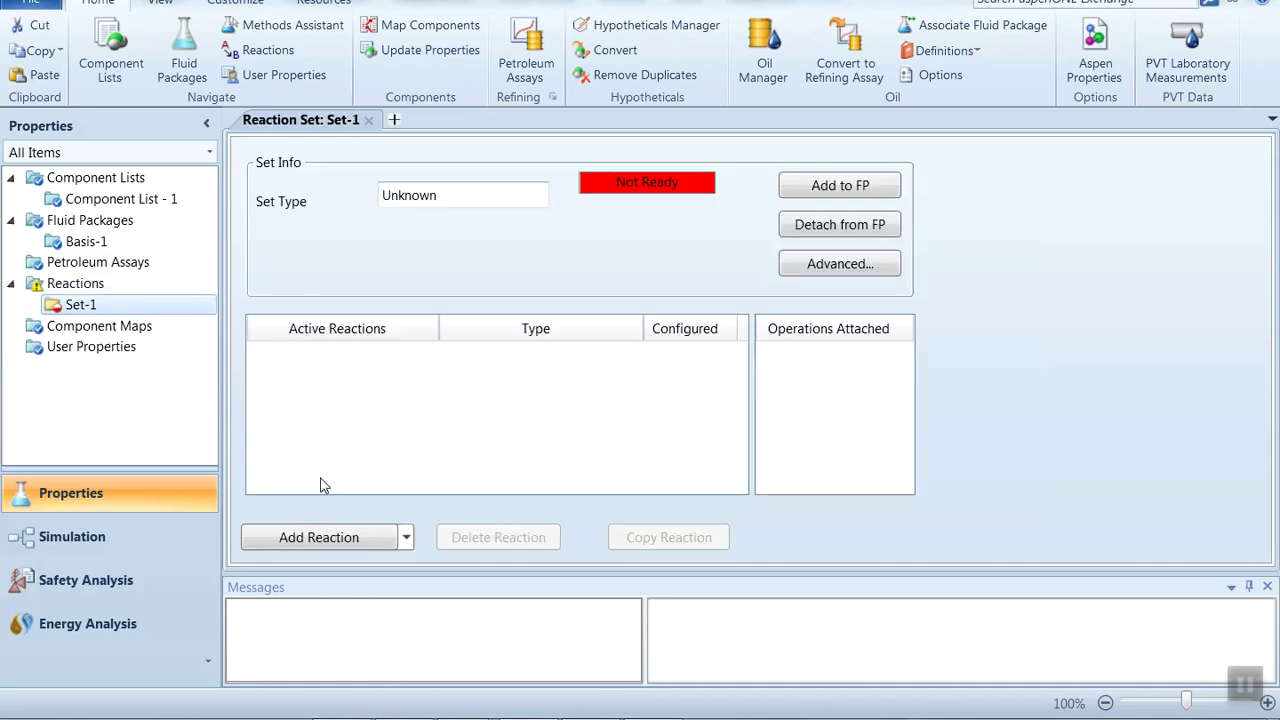
{"action": "left_click", "coordinate": [350, 541]}
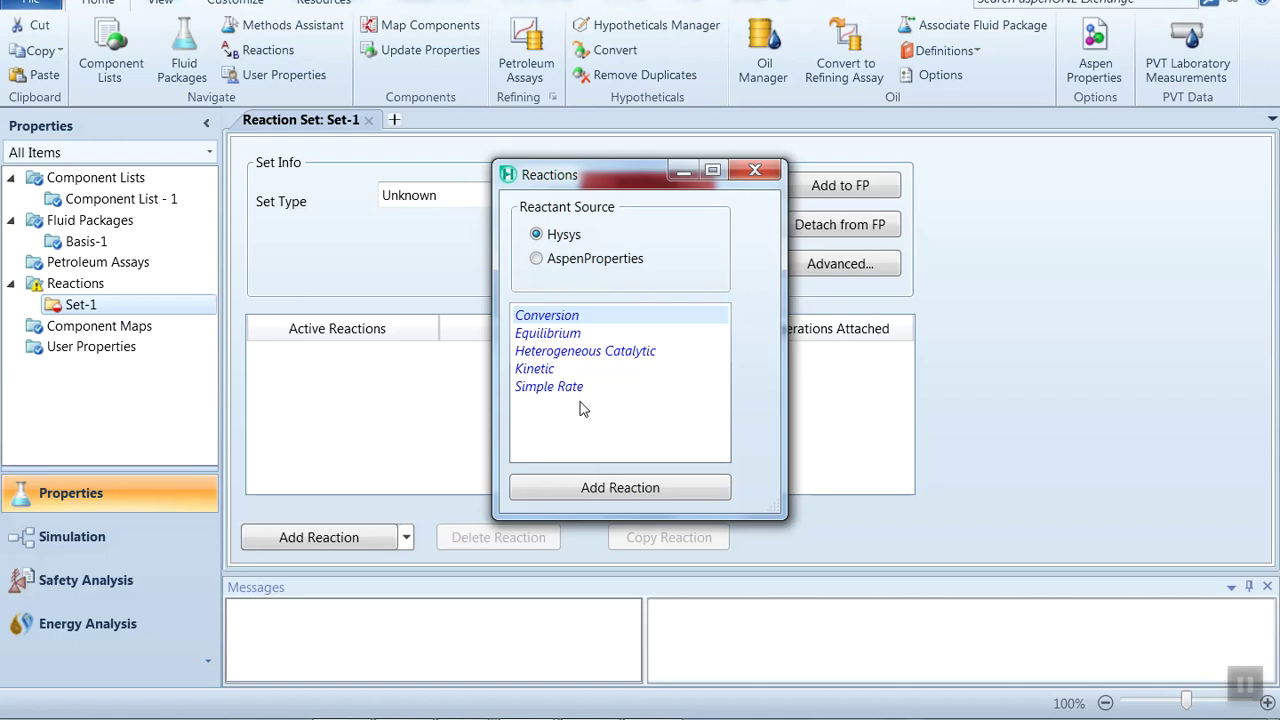
{"action": "left_click", "coordinate": [541, 370]}
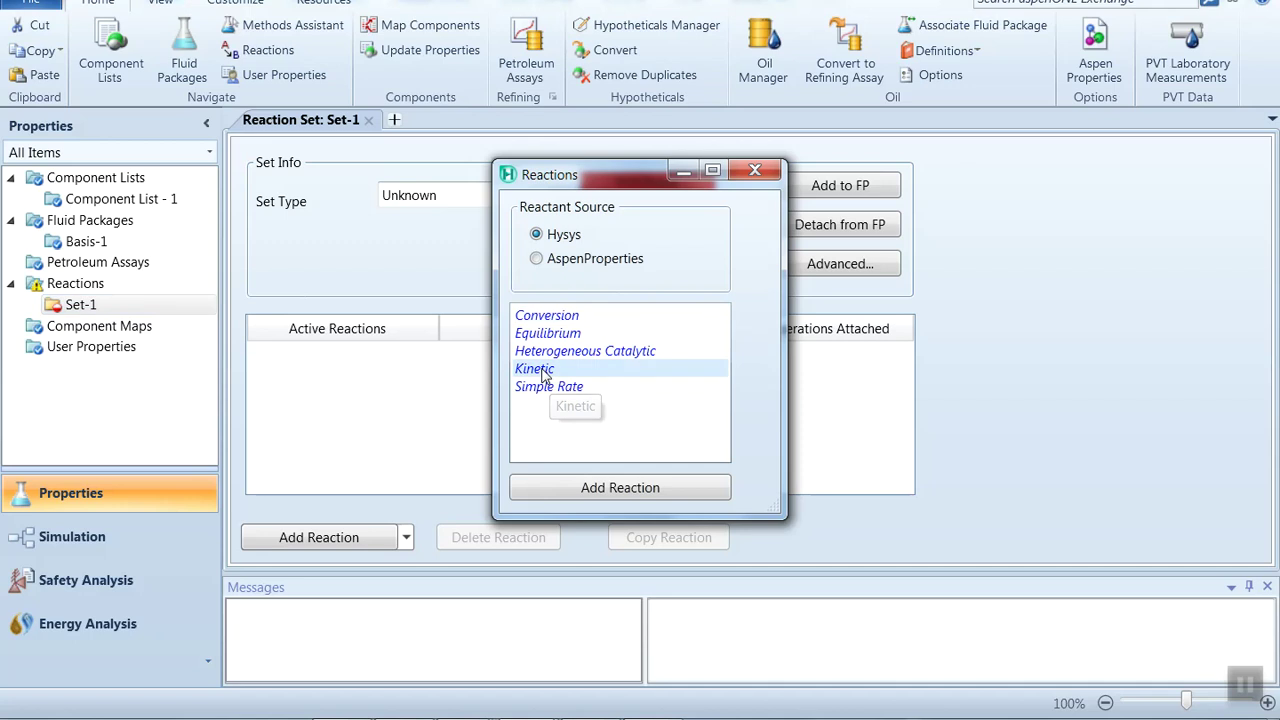
{"action": "left_click", "coordinate": [606, 490]}
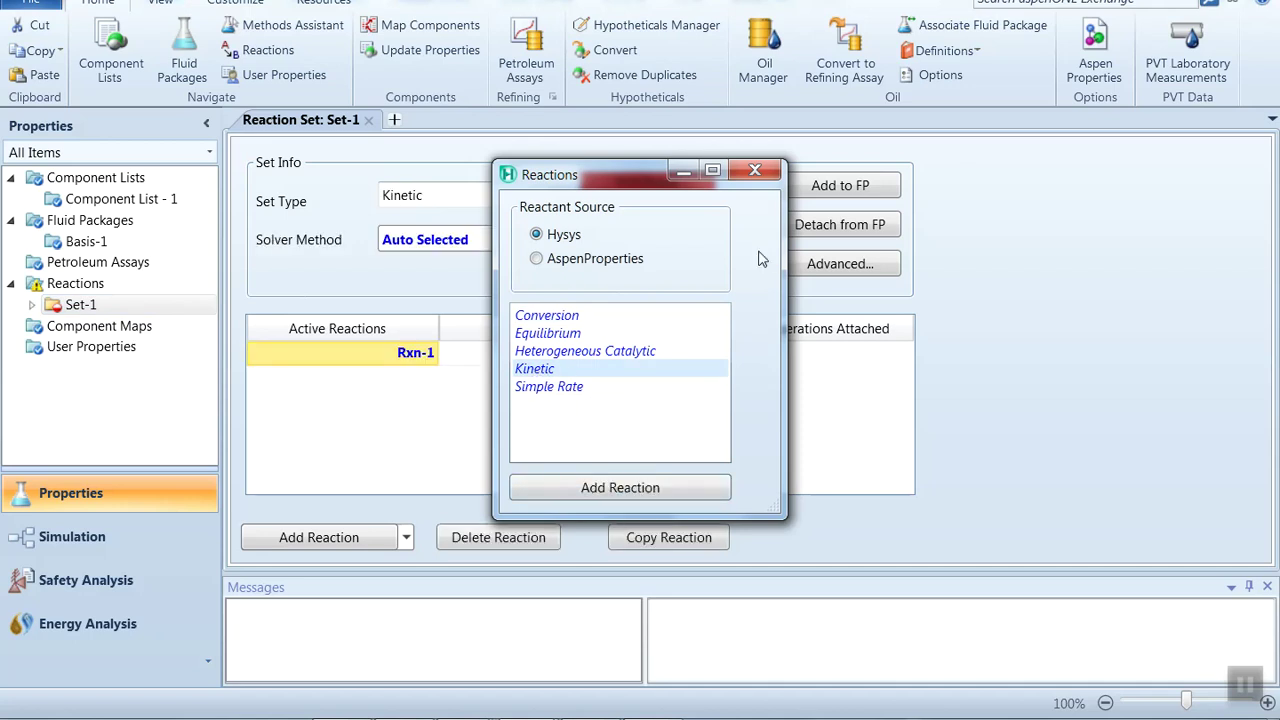
{"action": "left_click_drag", "start_coordinate": [638, 178], "coordinate": [845, 178]}
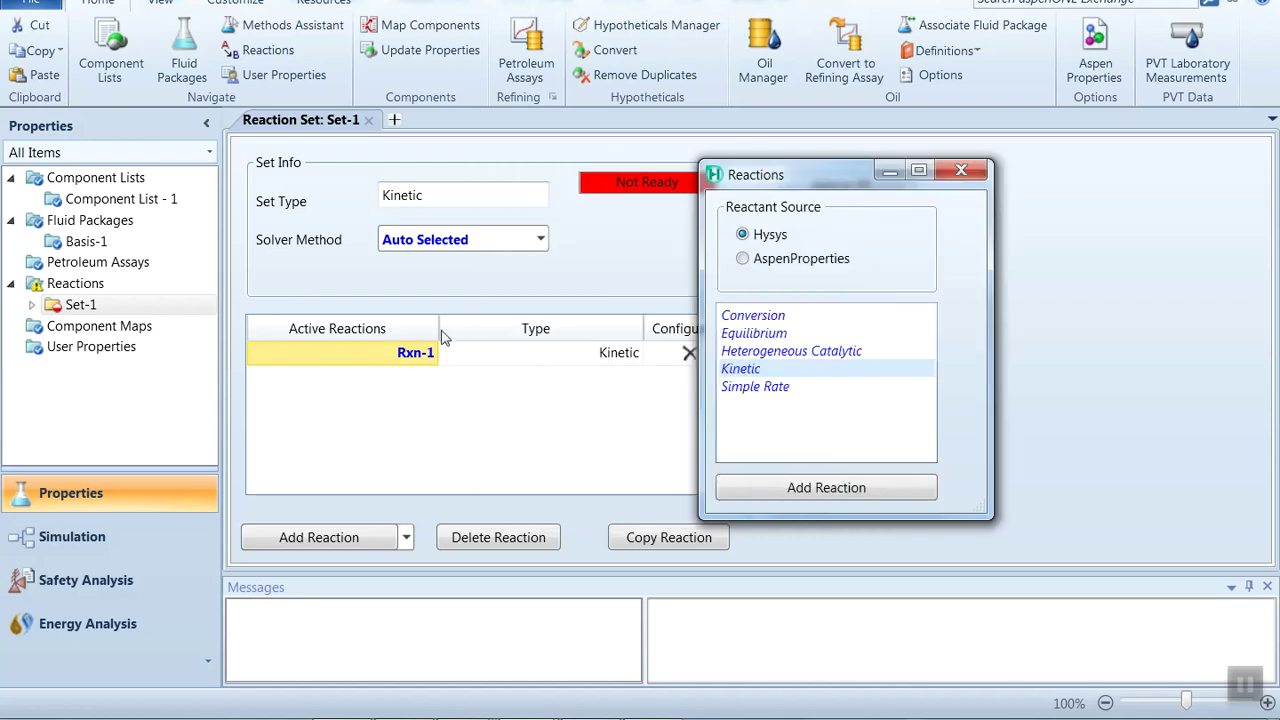
{"action": "left_click", "coordinate": [961, 172]}
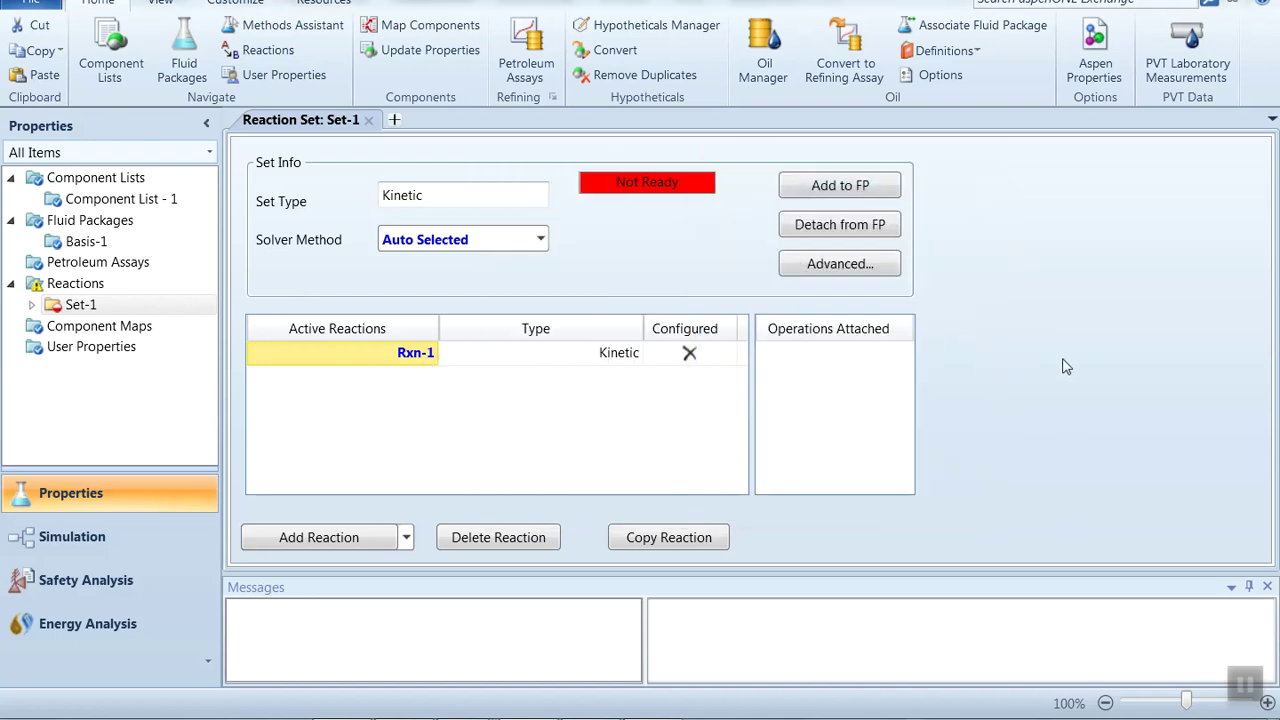
Step: Open the kinetic reaction Rxn-1 and add E-Benzene, Styrene and Hydrogen as its components
{"action": "double_click", "coordinate": [415, 353]}
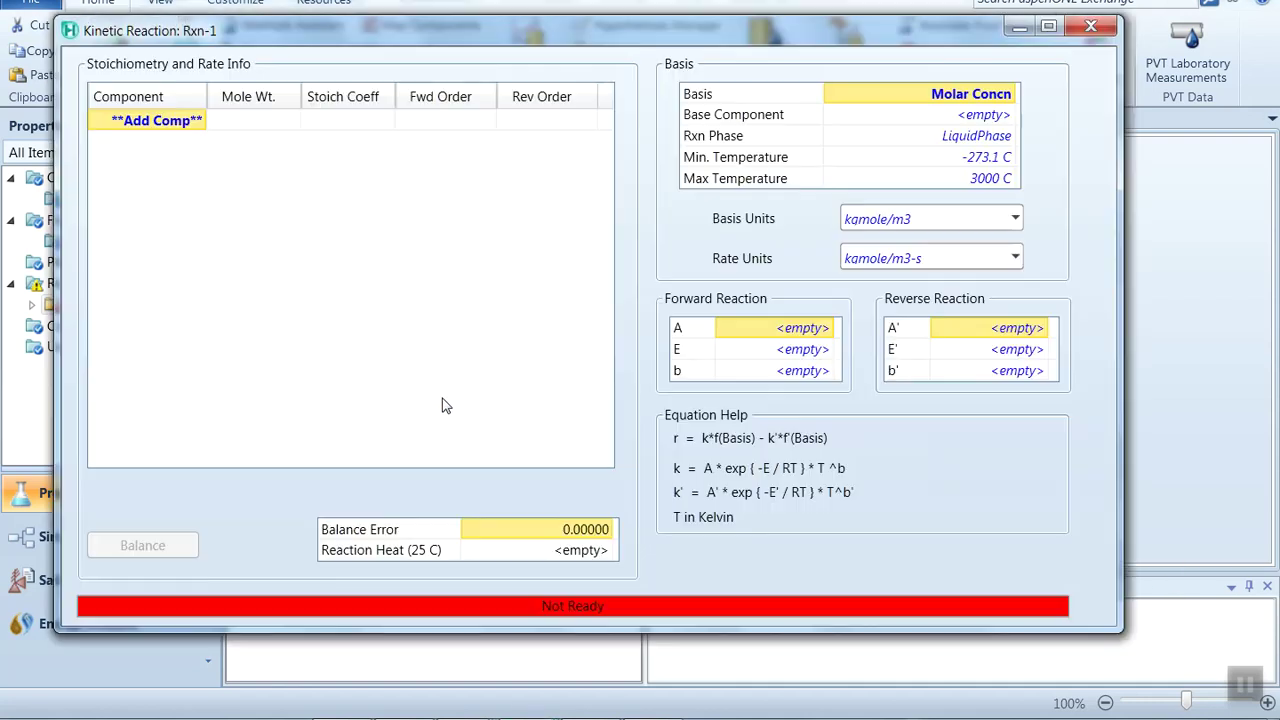
{"action": "left_click", "coordinate": [197, 121]}
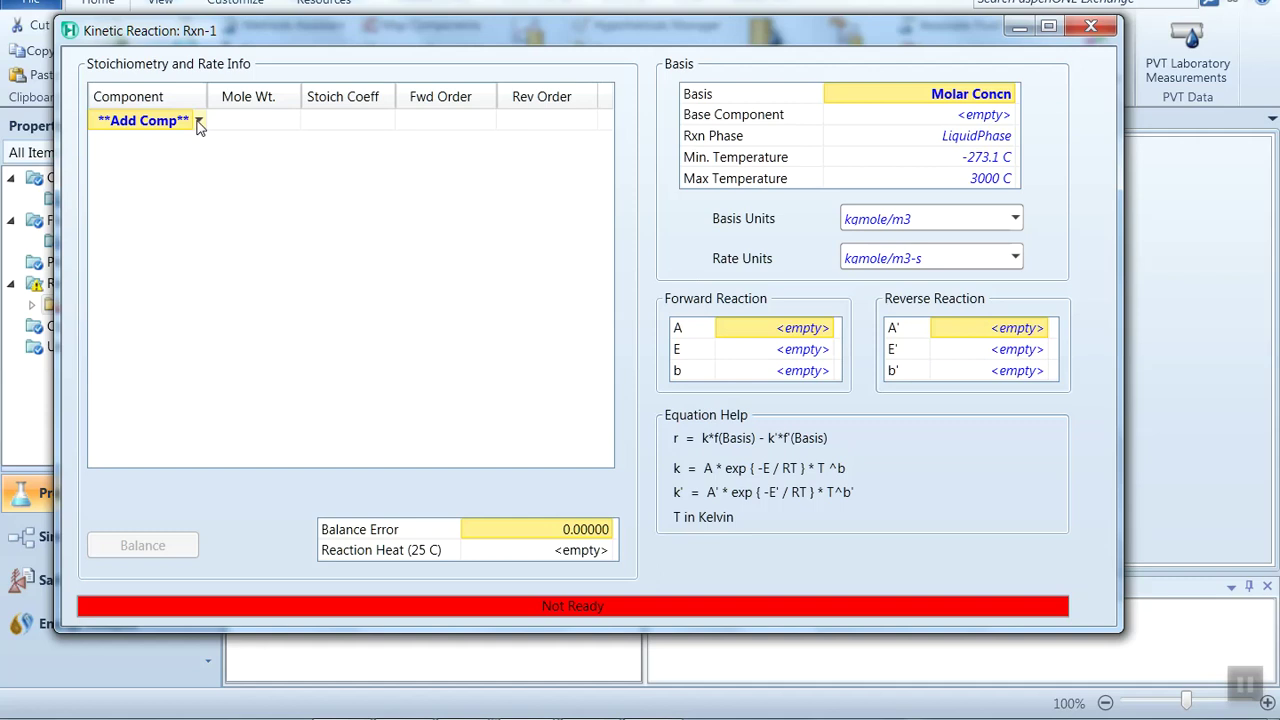
{"action": "left_click", "coordinate": [199, 121]}
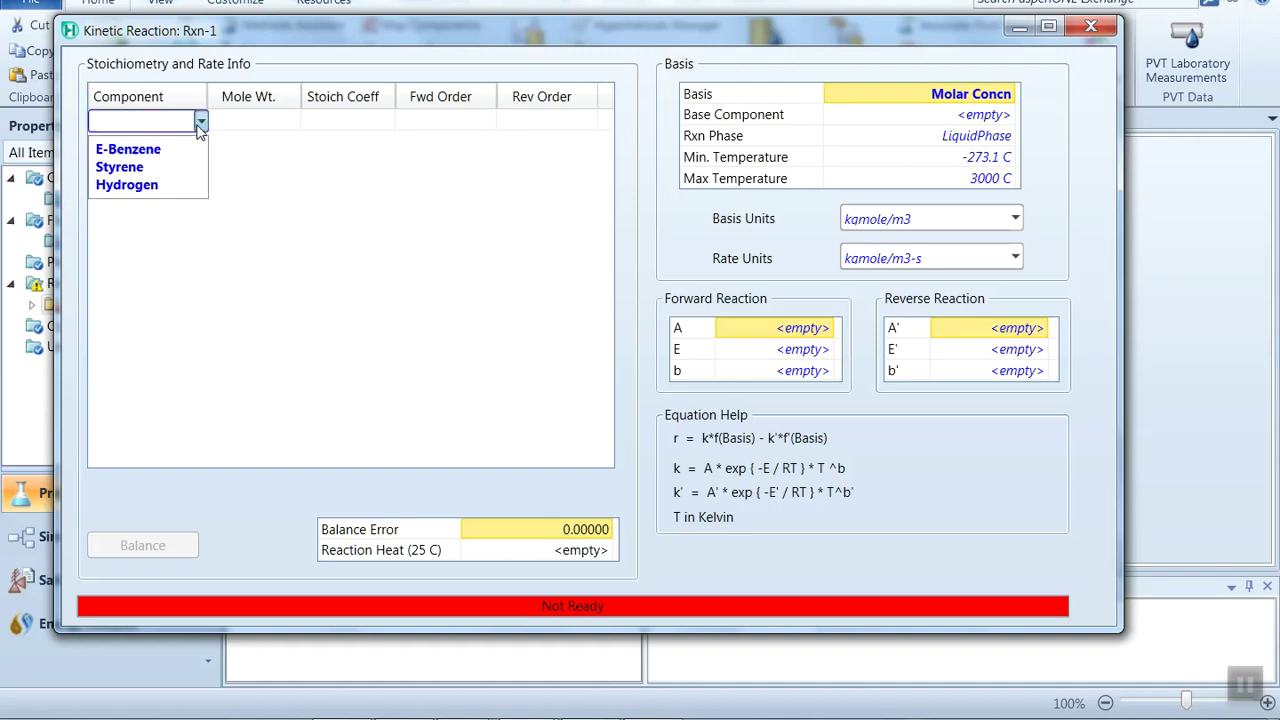
{"action": "left_click", "coordinate": [185, 146]}
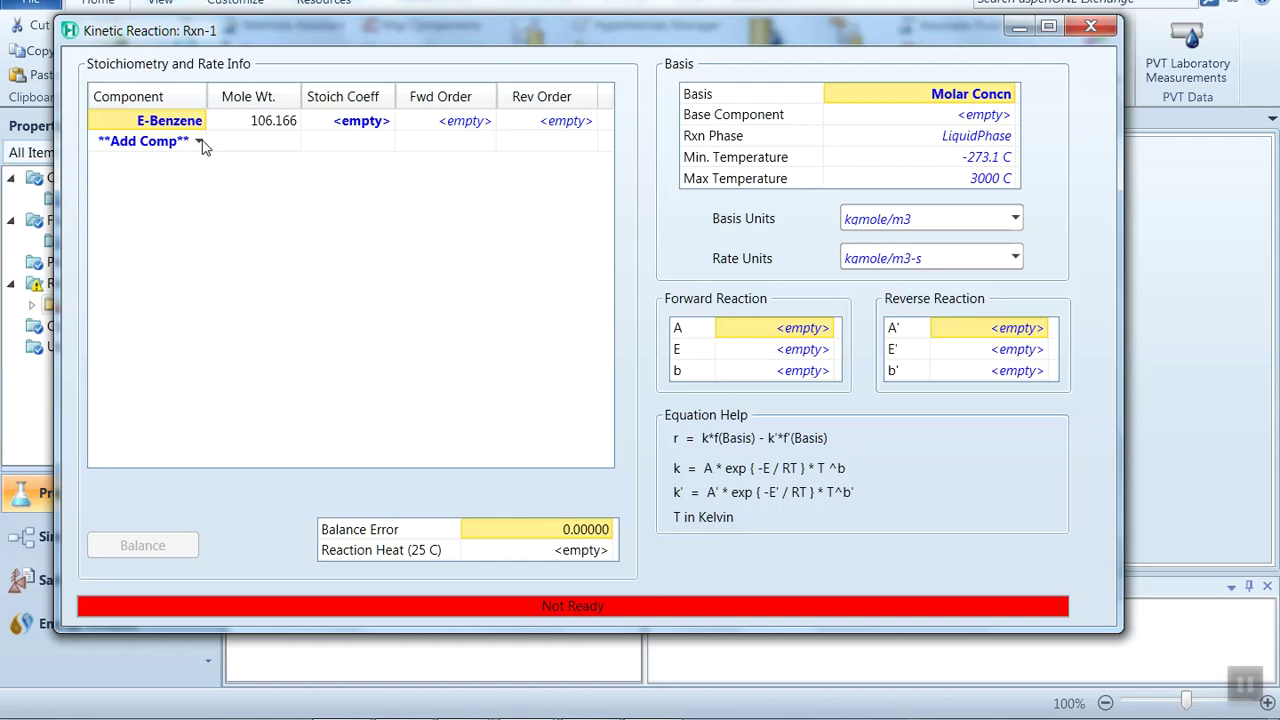
{"action": "left_click", "coordinate": [200, 143]}
{"action": "left_click", "coordinate": [200, 141]}
{"action": "left_click", "coordinate": [182, 166]}
{"action": "left_click", "coordinate": [200, 162]}
{"action": "left_click", "coordinate": [200, 162]}
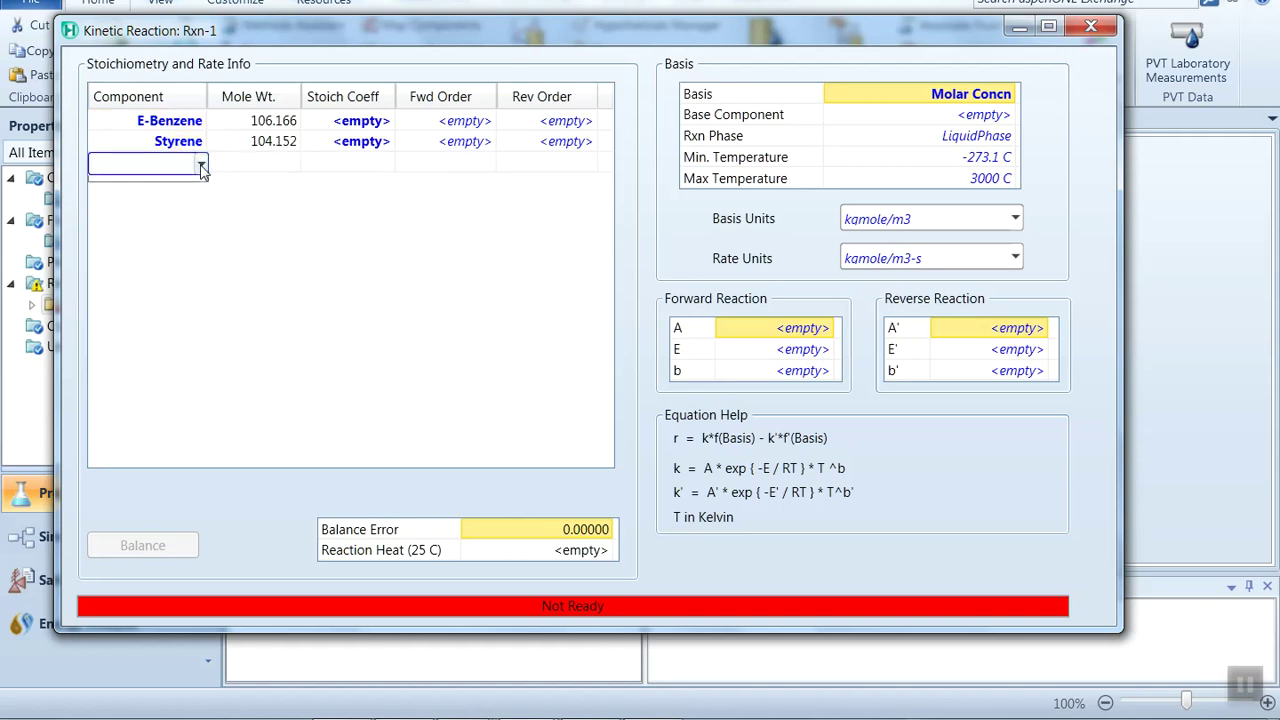
{"action": "left_click", "coordinate": [184, 190]}
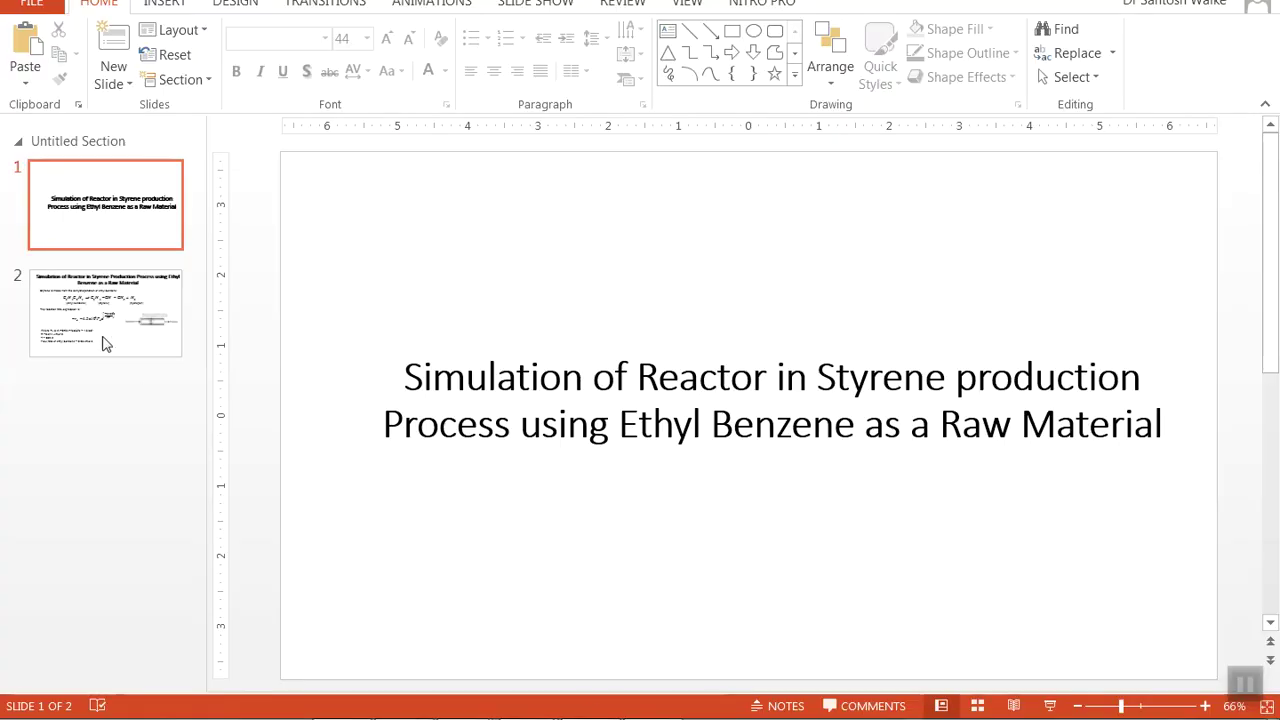
Step: Following the reaction equation on slide 2 in PowerPoint, set Rxn-1's stoichiometric coefficients in HYSYS to -1 for E-Benzene, 1 for Styrene and 1 for Hydrogen
{"action": "left_click", "coordinate": [105, 335]}
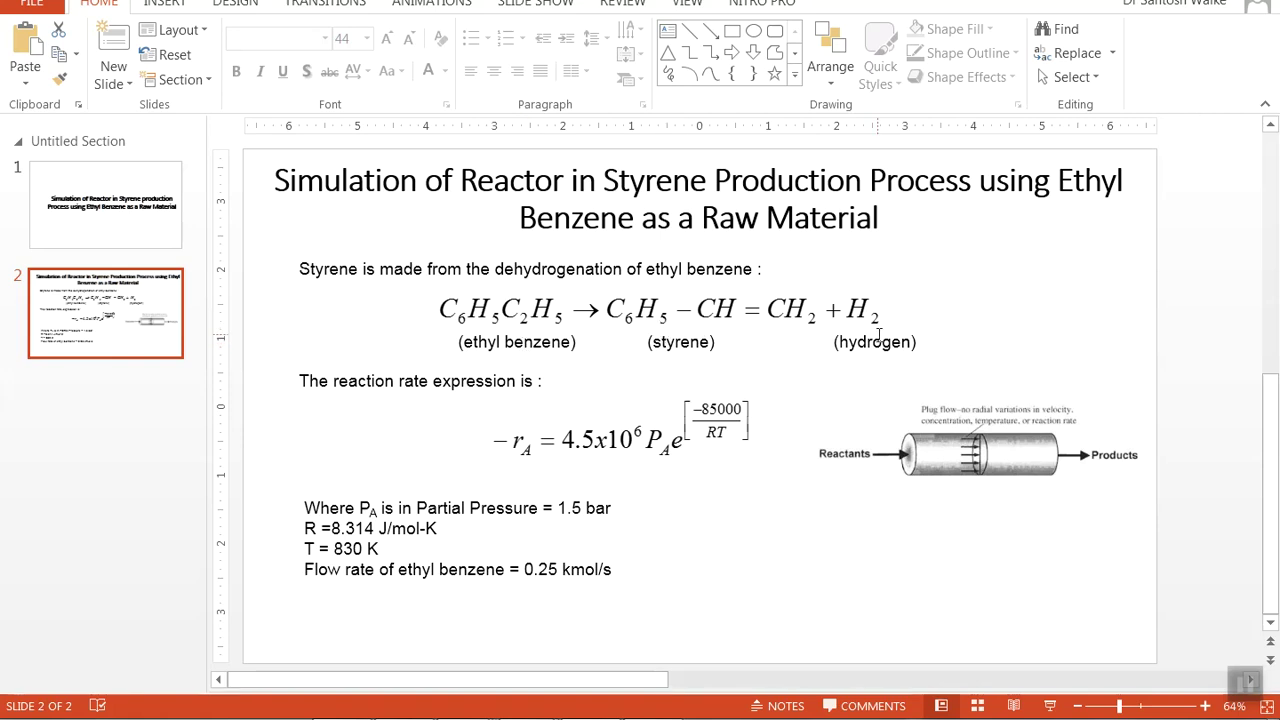
{"action": "mouse_move", "coordinate": [571, 680]}
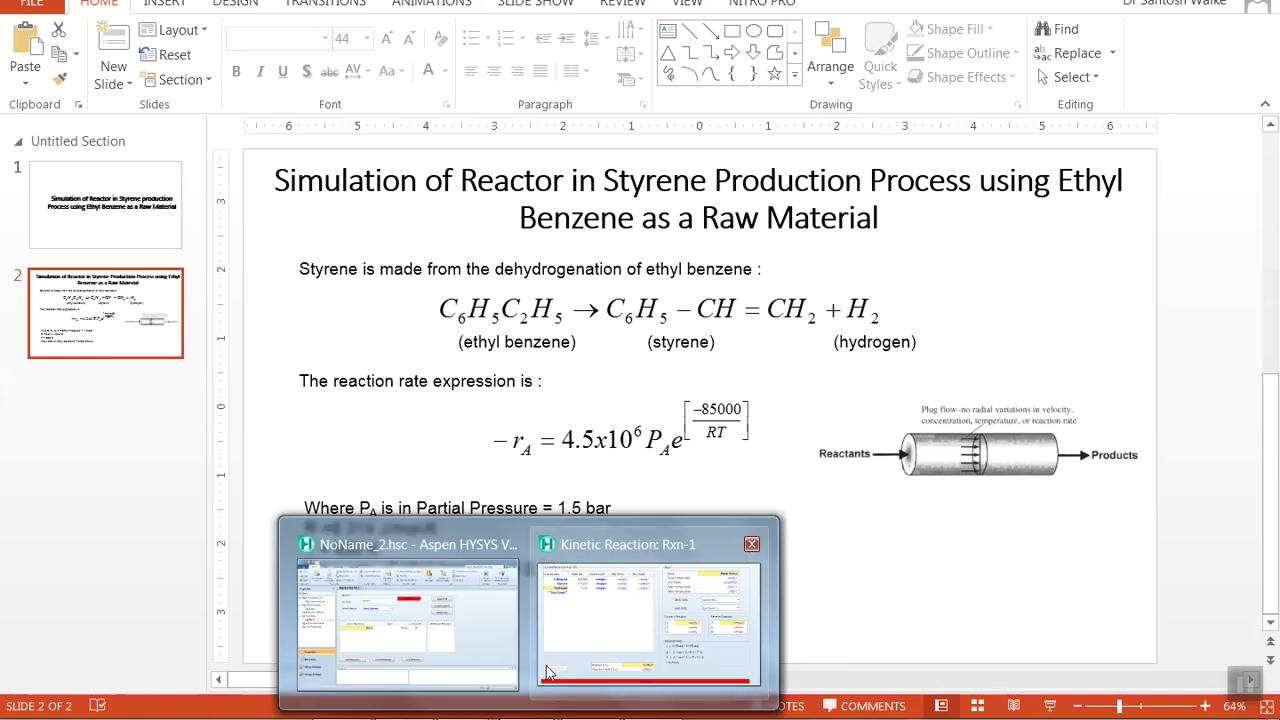
{"action": "left_click", "coordinate": [650, 620]}
{"action": "left_click", "coordinate": [376, 124]}
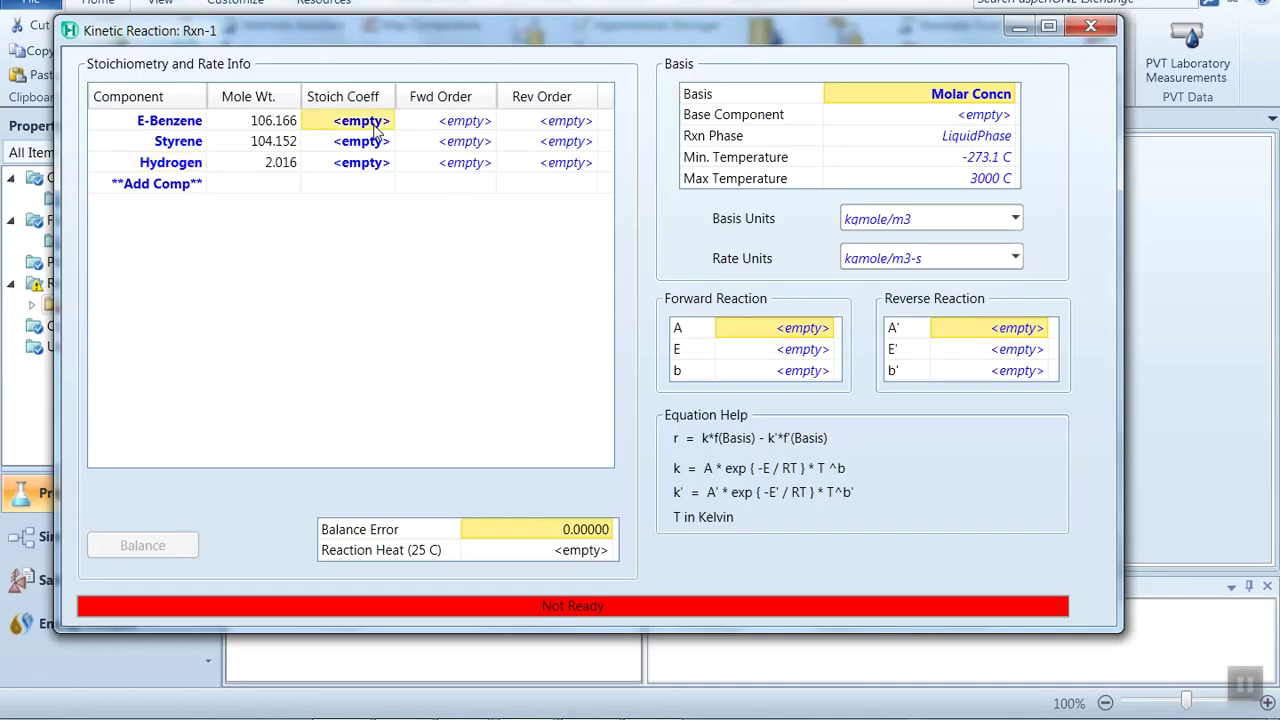
{"action": "type", "text": "-"}
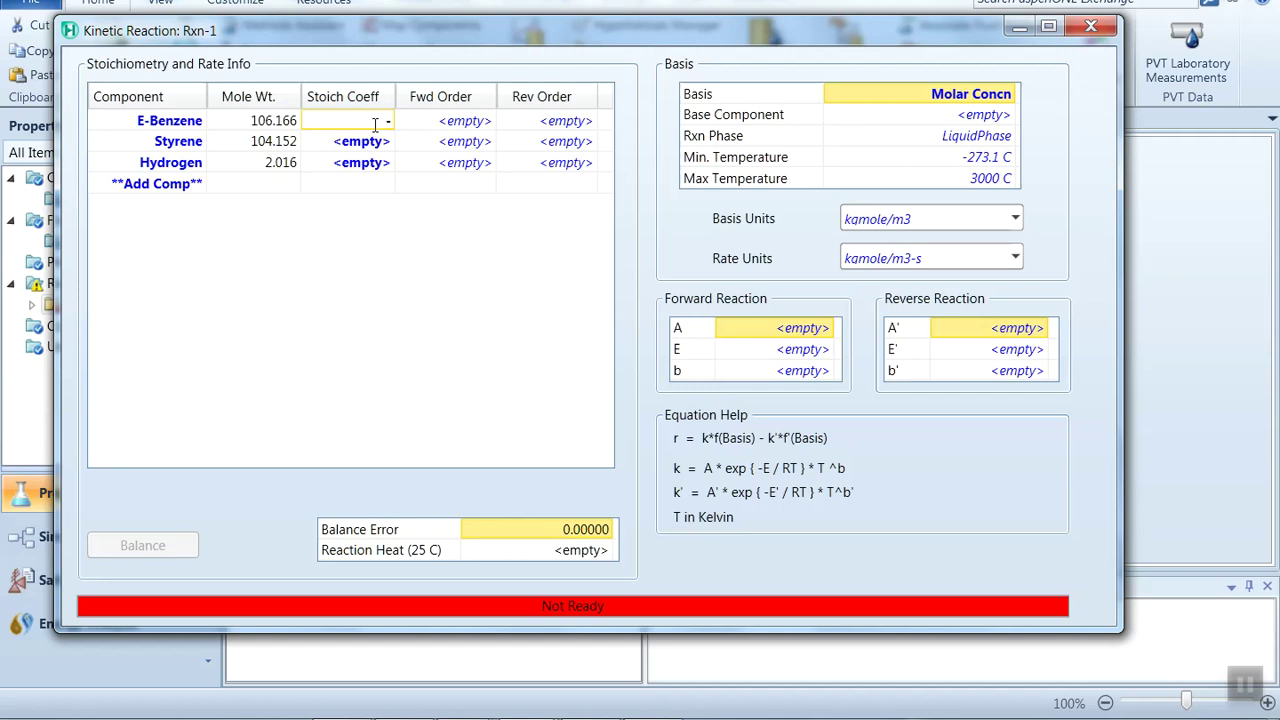
{"action": "type", "text": "1"}
{"action": "key", "text": "Return"}
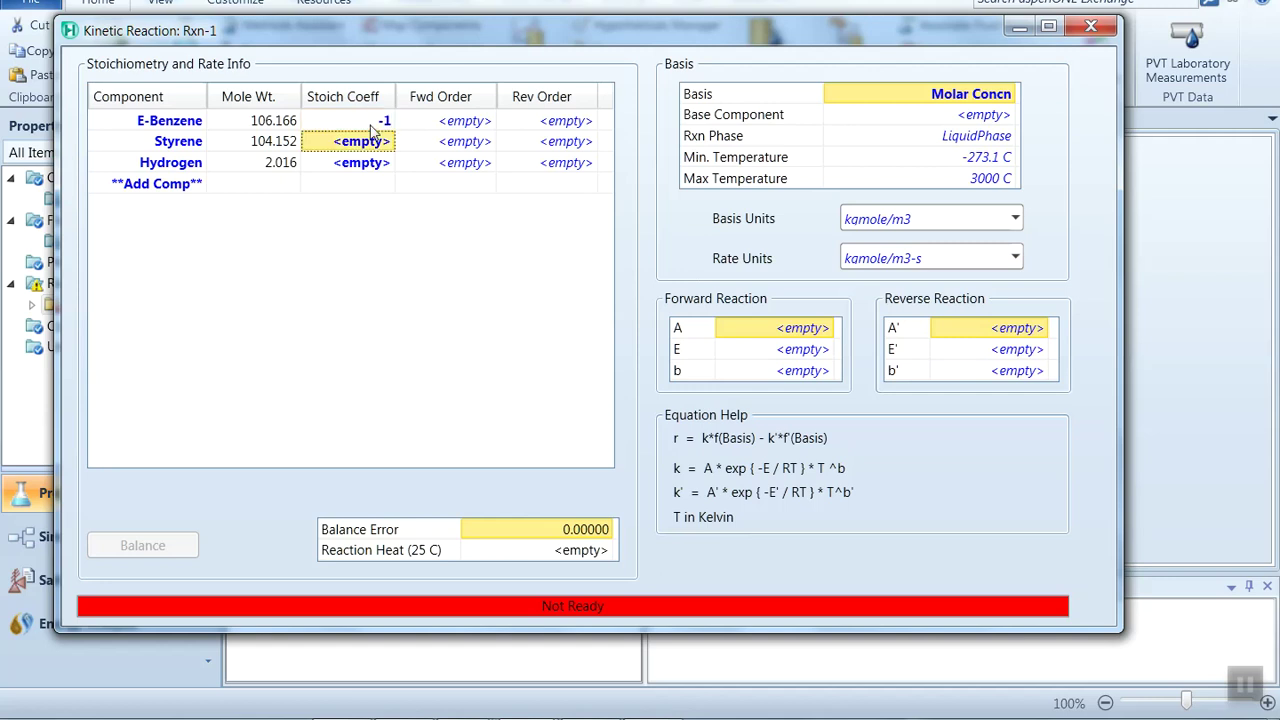
{"action": "type", "text": "1"}
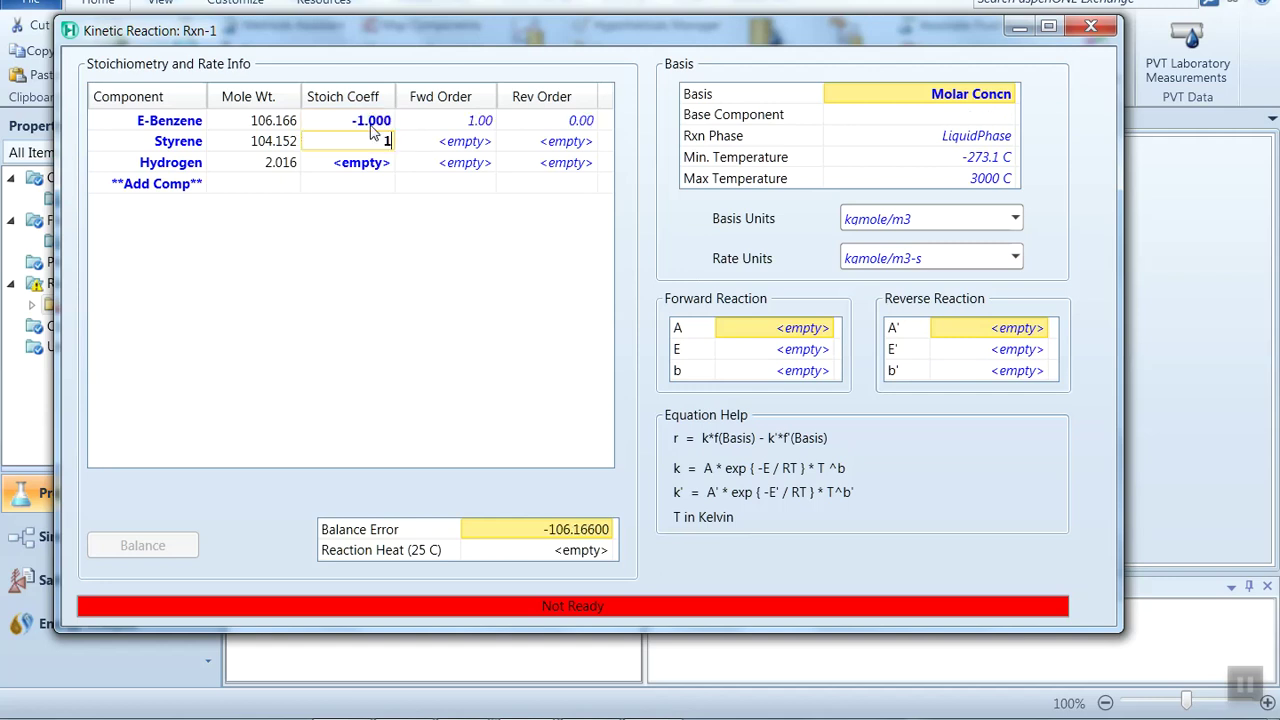
{"action": "key", "text": "Return"}
{"action": "type", "text": "1"}
{"action": "key", "text": "Return"}
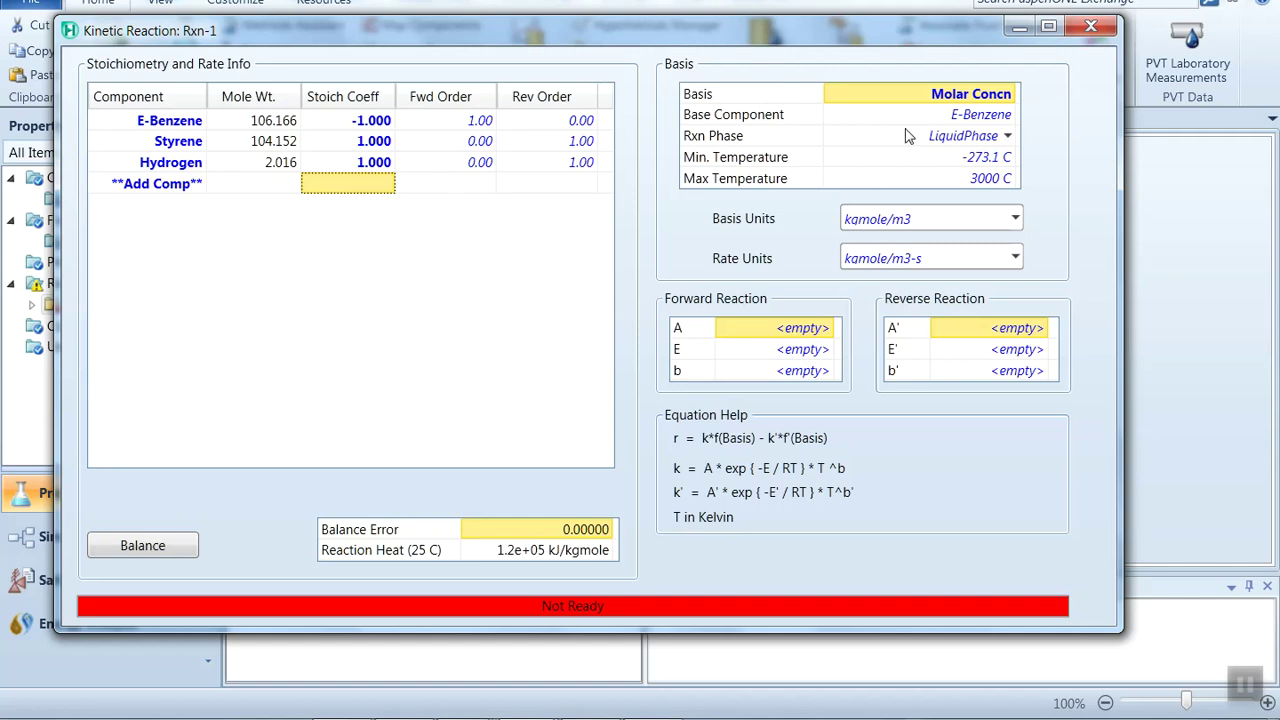
Step: Set Rxn-1's basis to Partial Pres, check the rate expression on the PowerPoint slide, and set the reaction phase in HYSYS to Overall
{"action": "left_click", "coordinate": [1010, 97]}
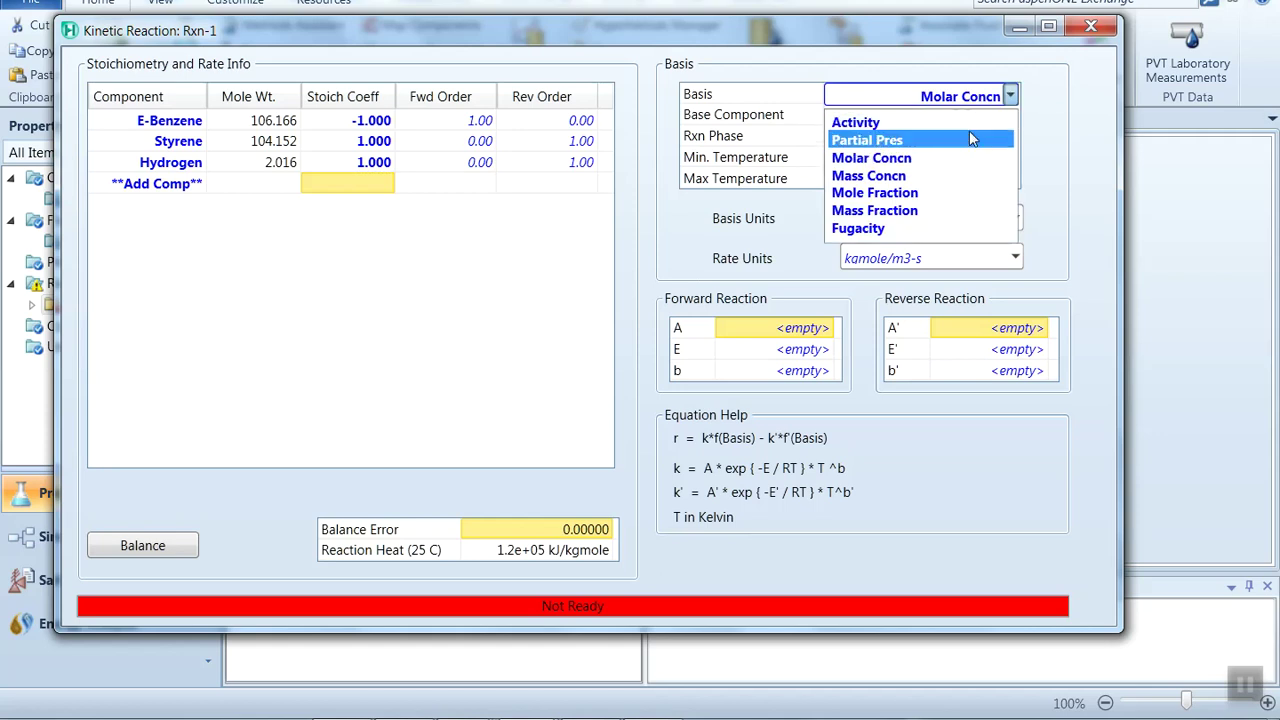
{"action": "left_click", "coordinate": [969, 132]}
{"action": "scroll", "coordinate": [968, 145], "scroll_direction": "down", "scroll_amount": 1}
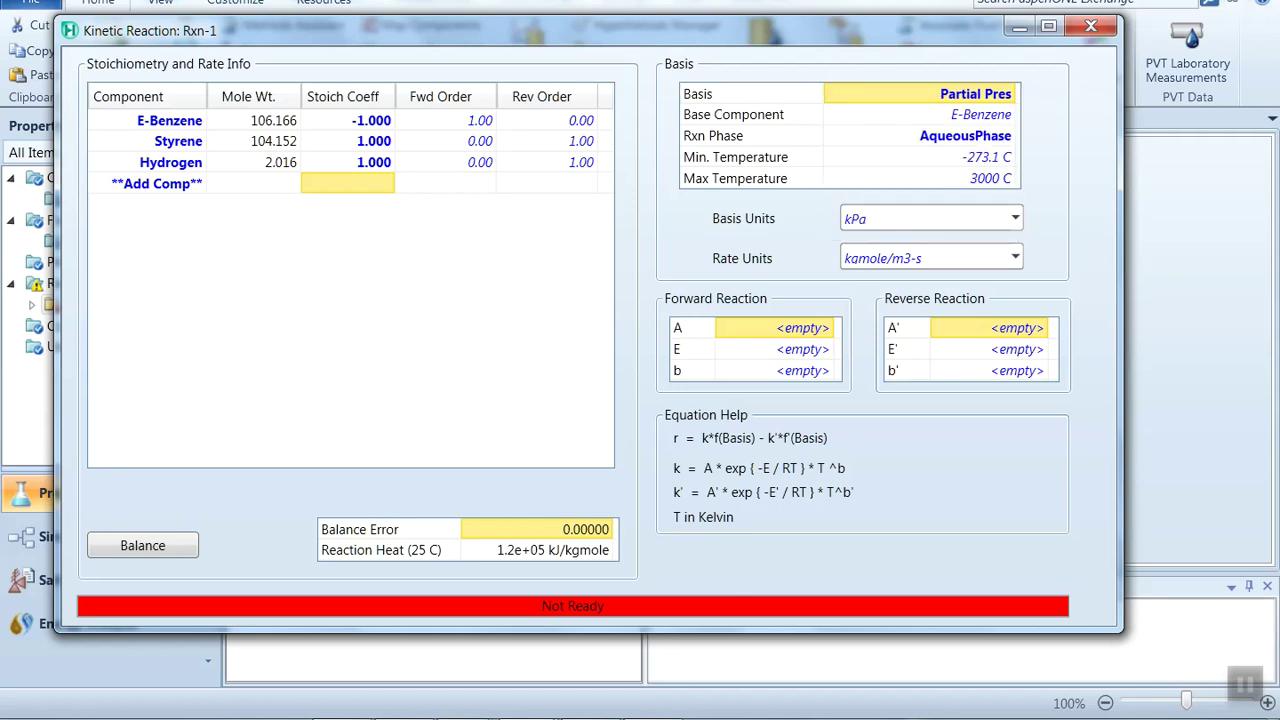
{"action": "key", "text": "alt+Tab"}
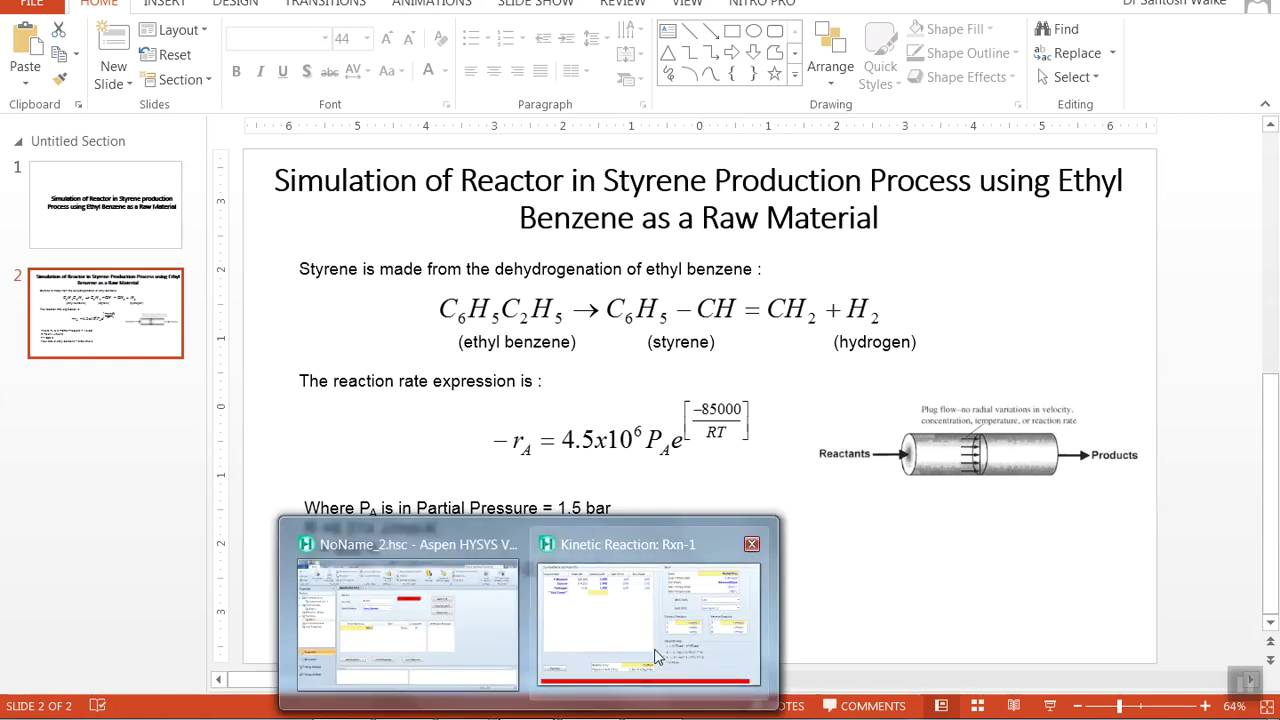
{"action": "left_click", "coordinate": [655, 657]}
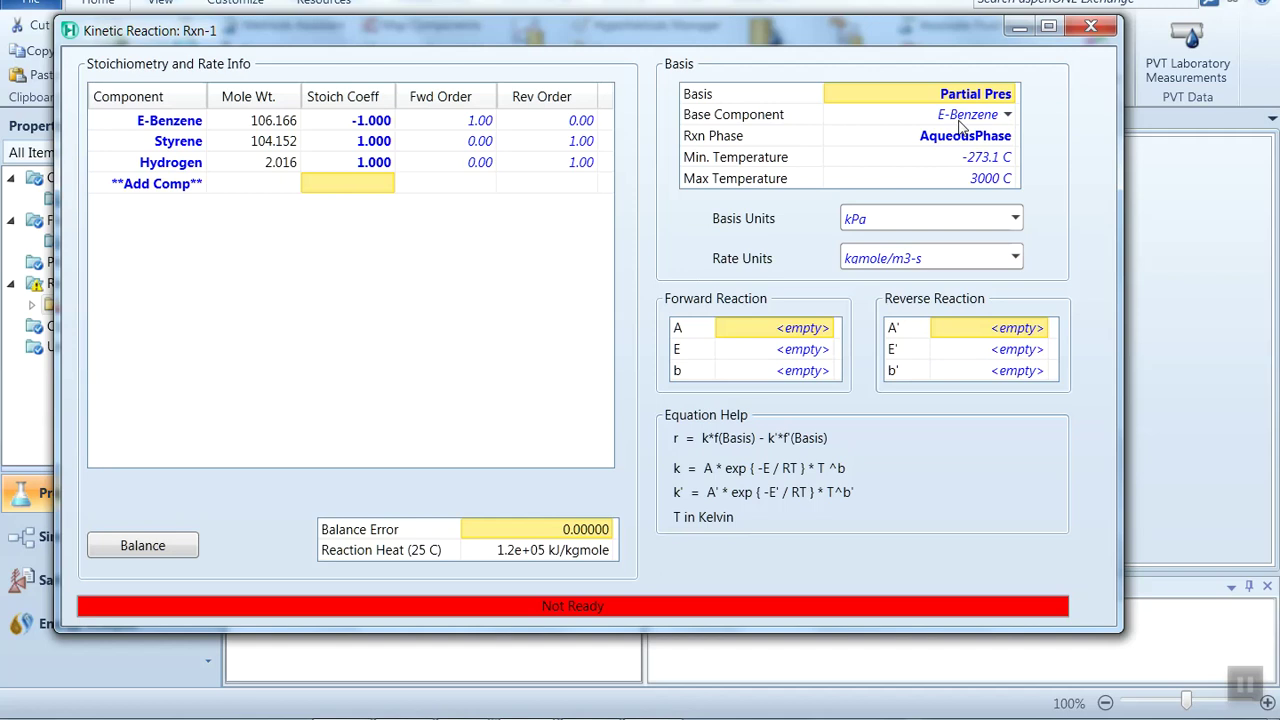
{"action": "left_click", "coordinate": [1010, 140]}
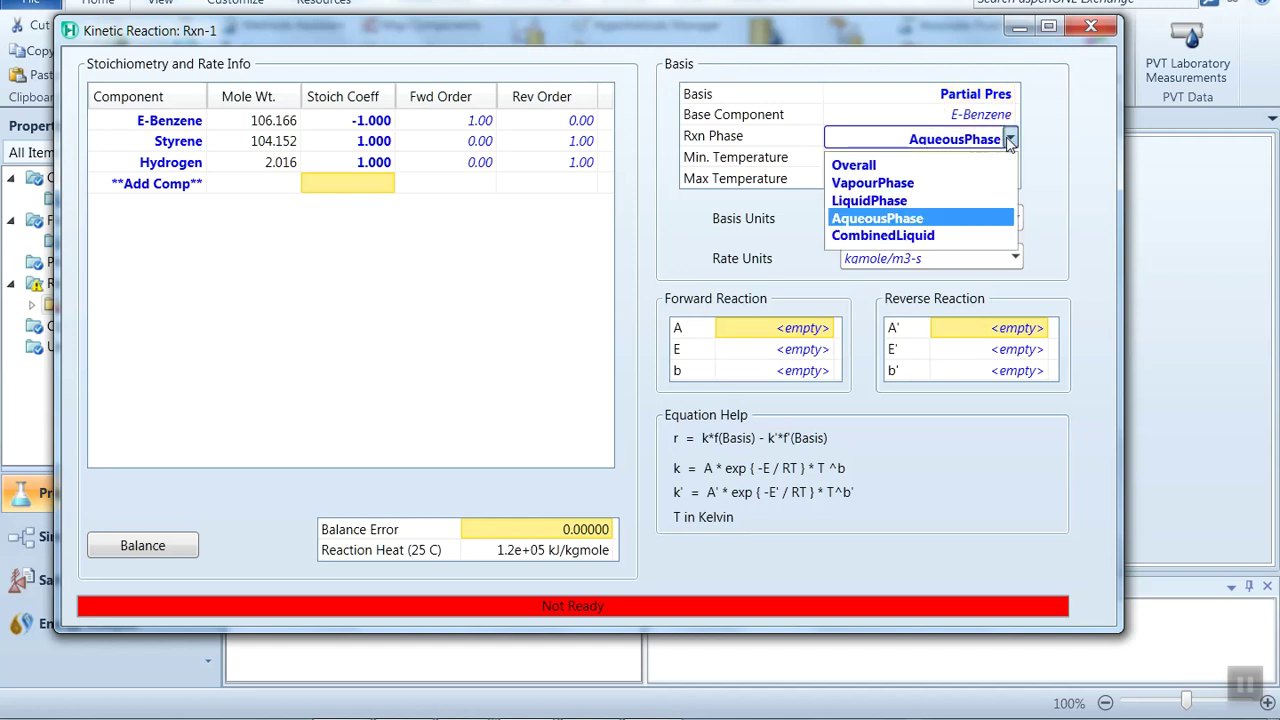
{"action": "left_click", "coordinate": [965, 166]}
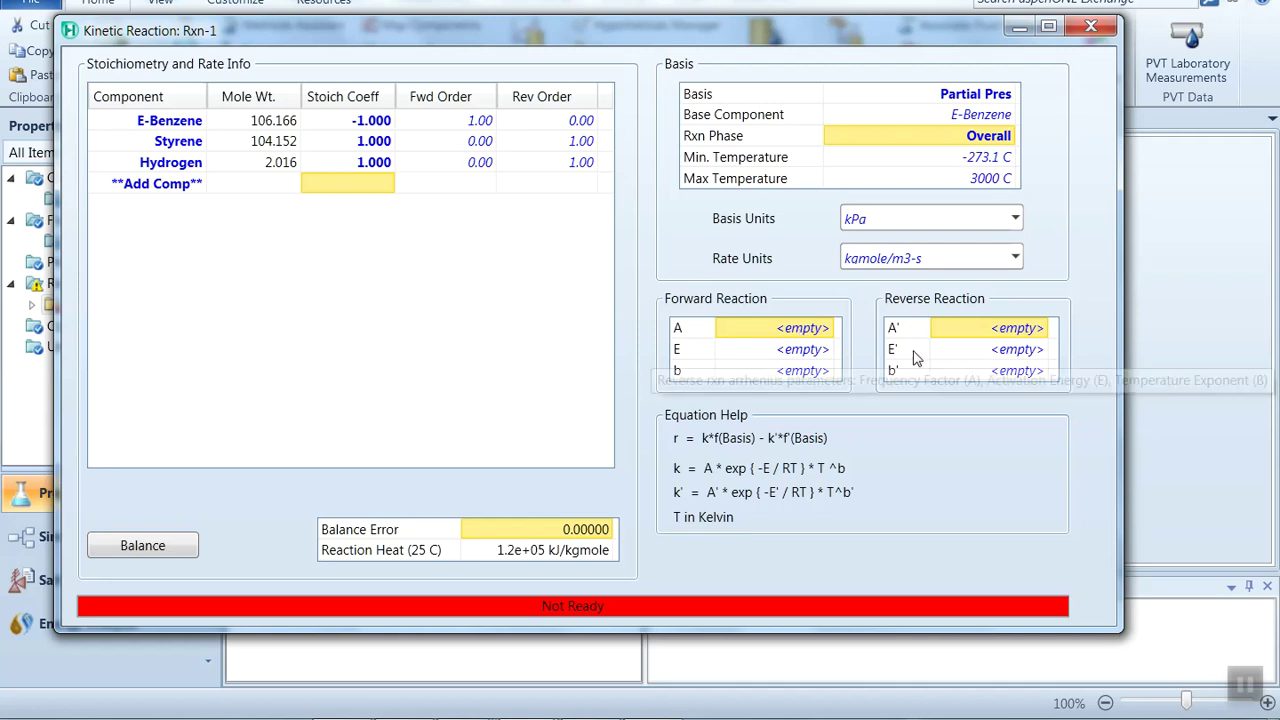
Step: Enter Rxn-1's forward reaction parameters A as 4.5e6 and E as 85000 kJ/kgmole, and close the reaction
{"action": "type", "text": "4"}
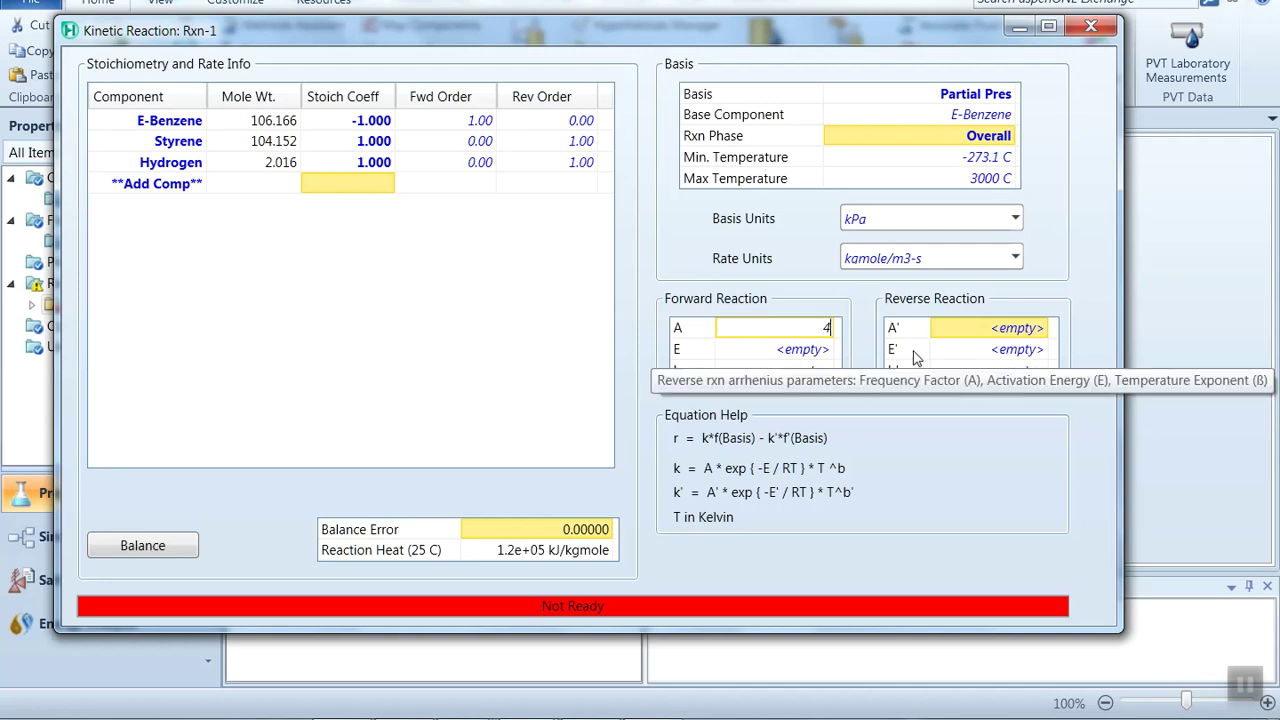
{"action": "type", "text": ".5e6"}
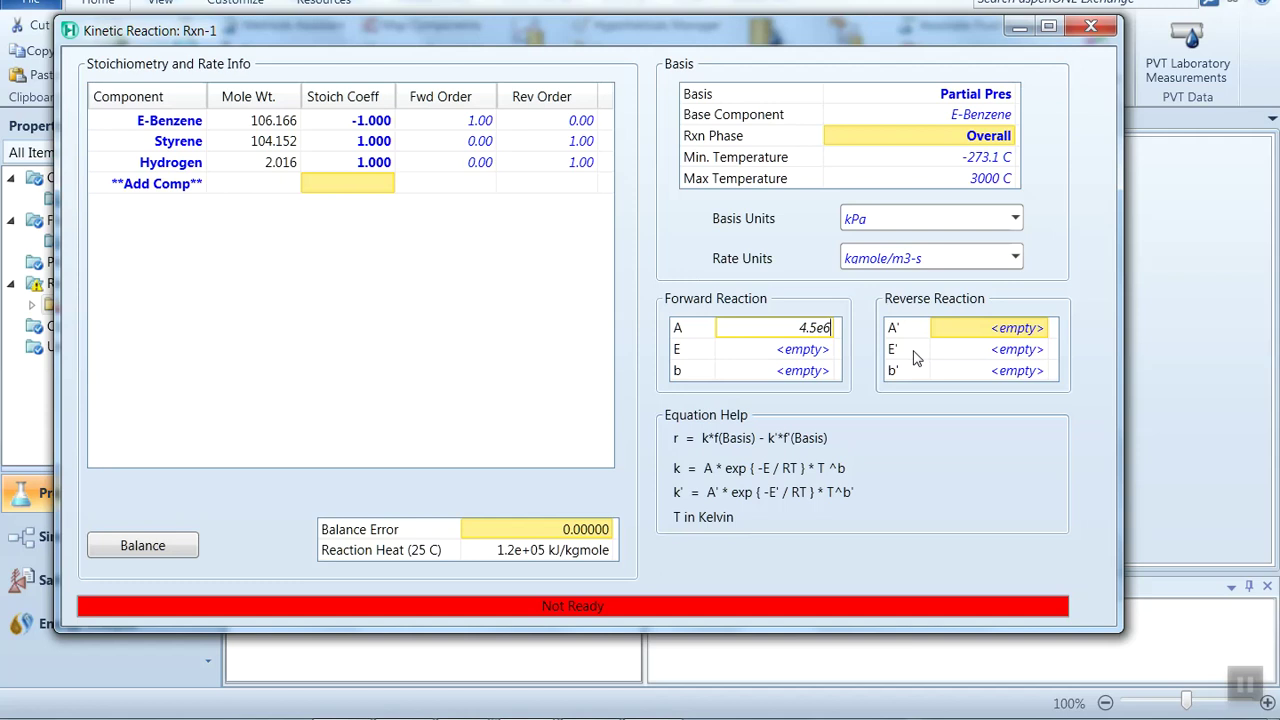
{"action": "key", "text": "Return"}
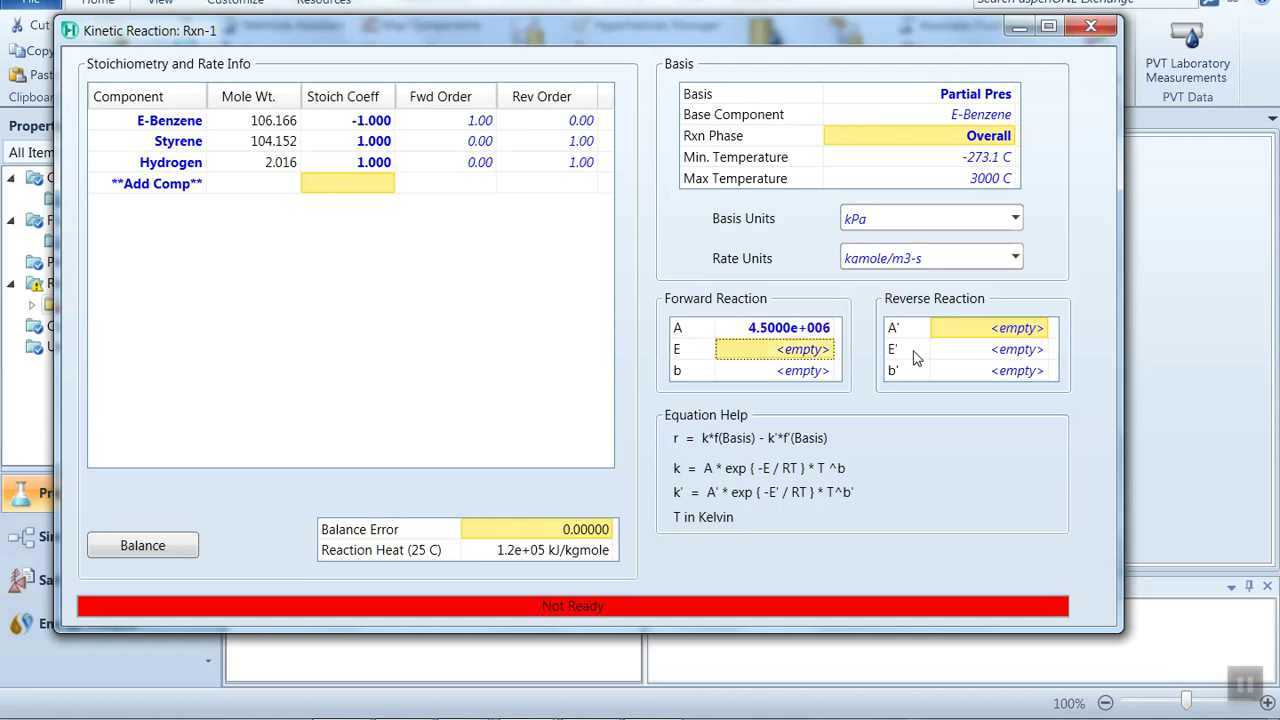
{"action": "type", "text": "85000"}
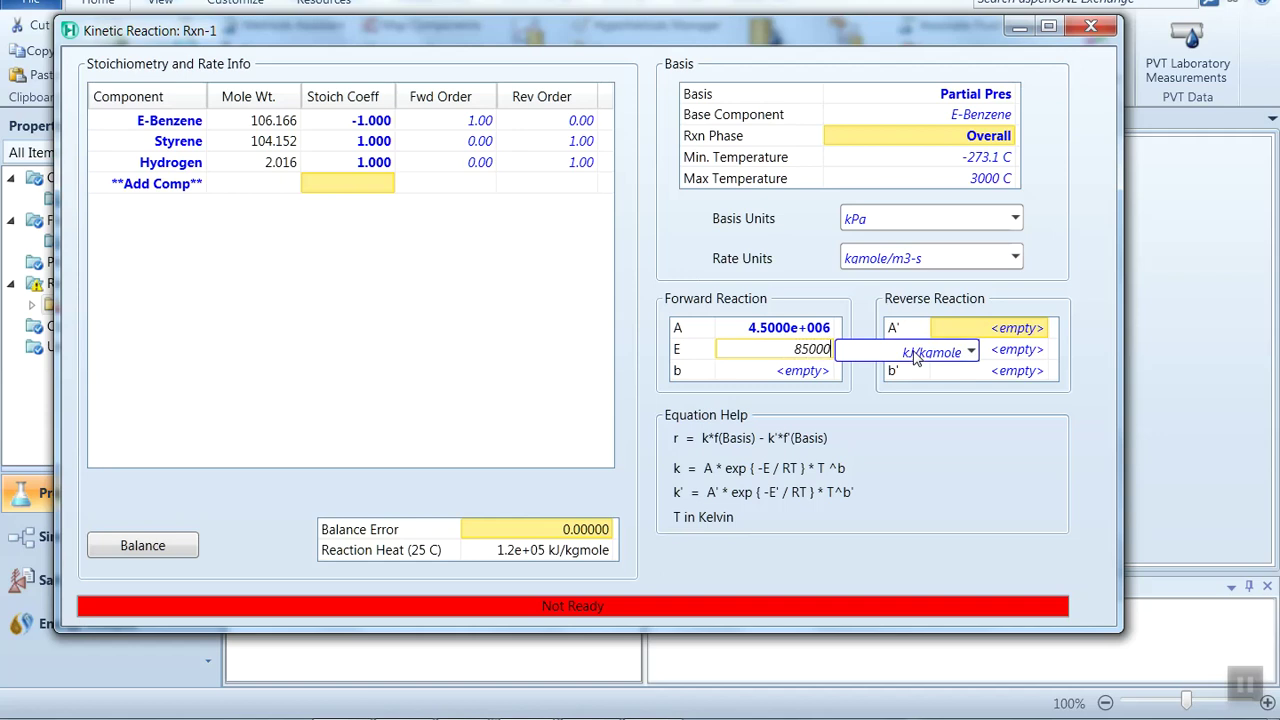
{"action": "key", "text": "Return"}
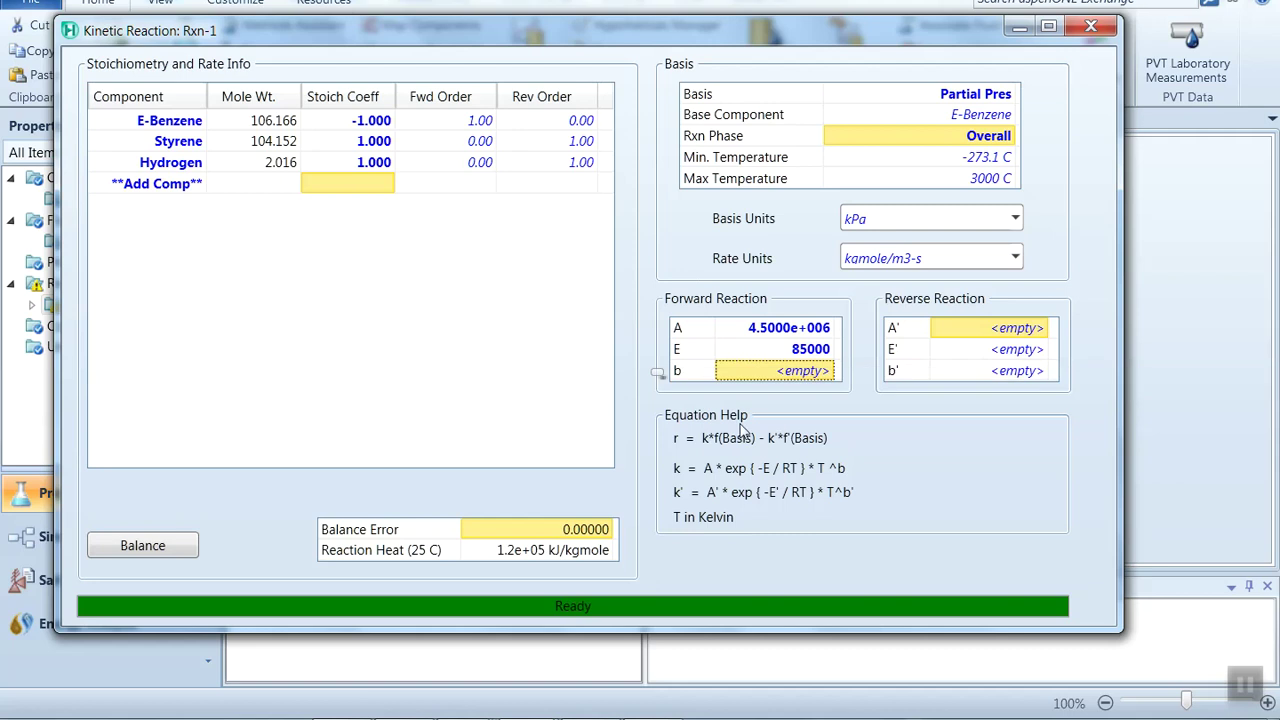
{"action": "left_click", "coordinate": [1090, 30]}
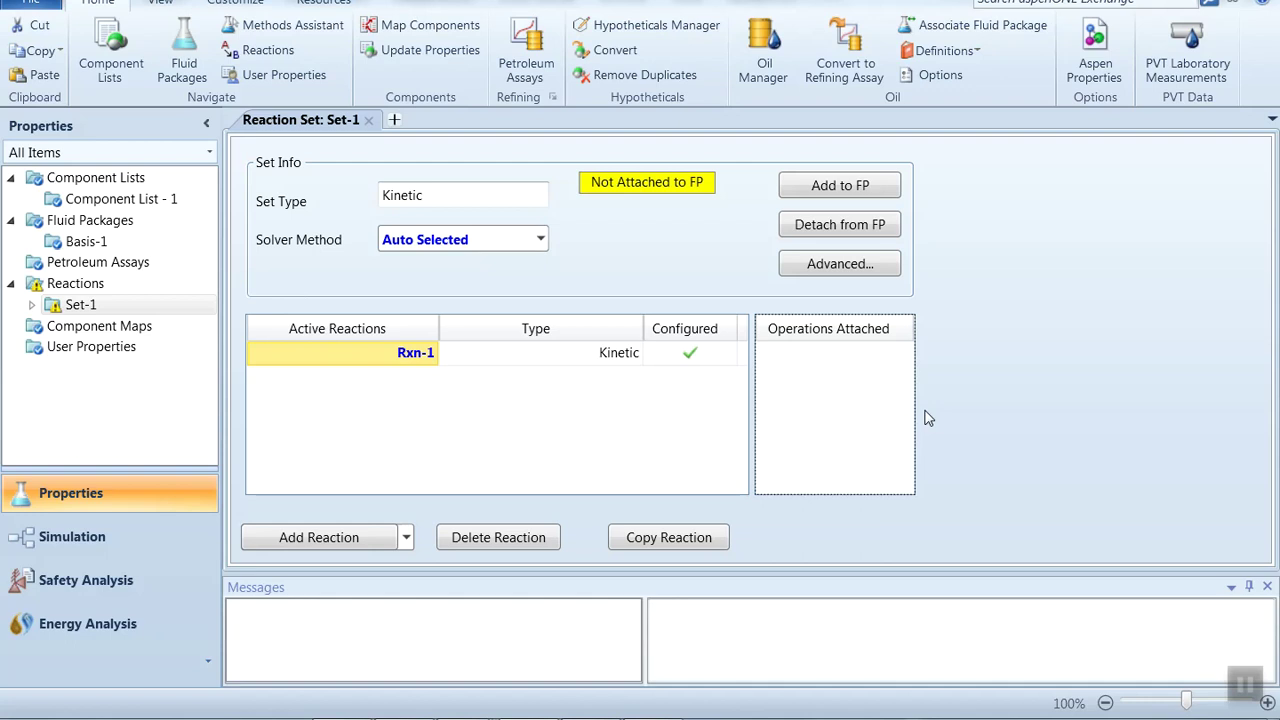
Step: Attach reaction set Set-1 to the Peng-Robinson fluid package Basis-1
{"action": "left_click", "coordinate": [841, 190]}
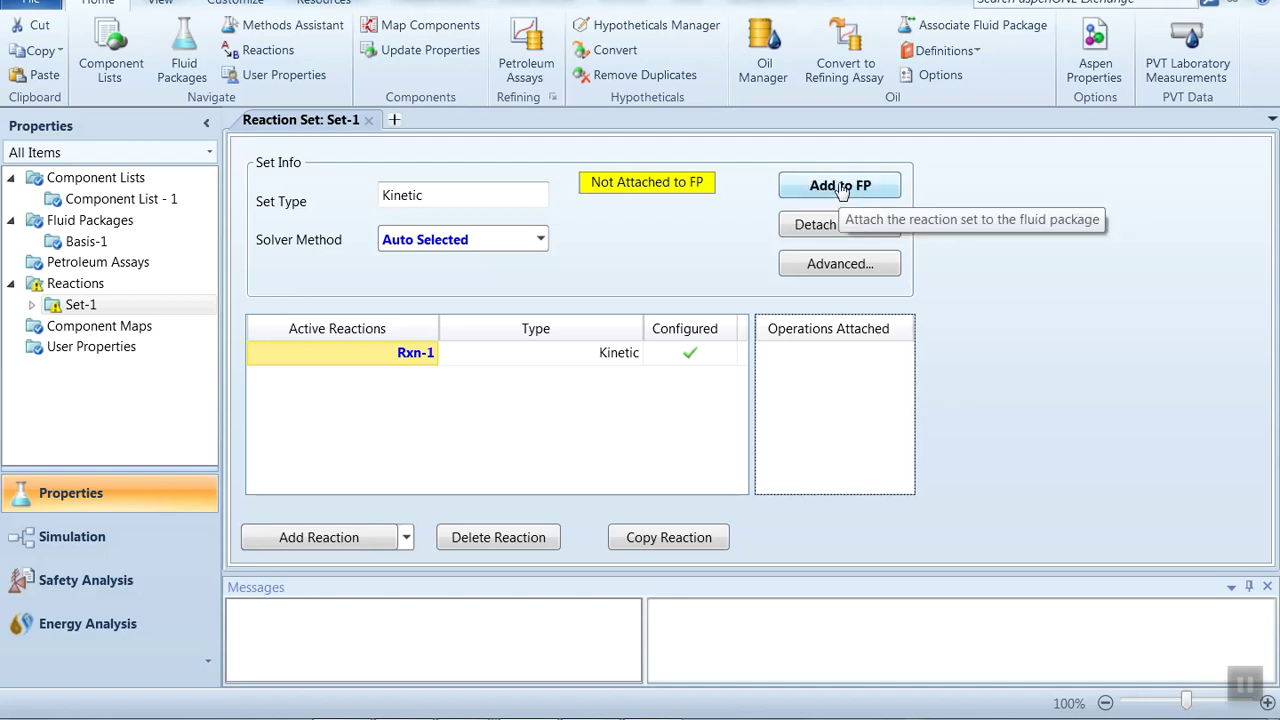
{"action": "left_click", "coordinate": [841, 192]}
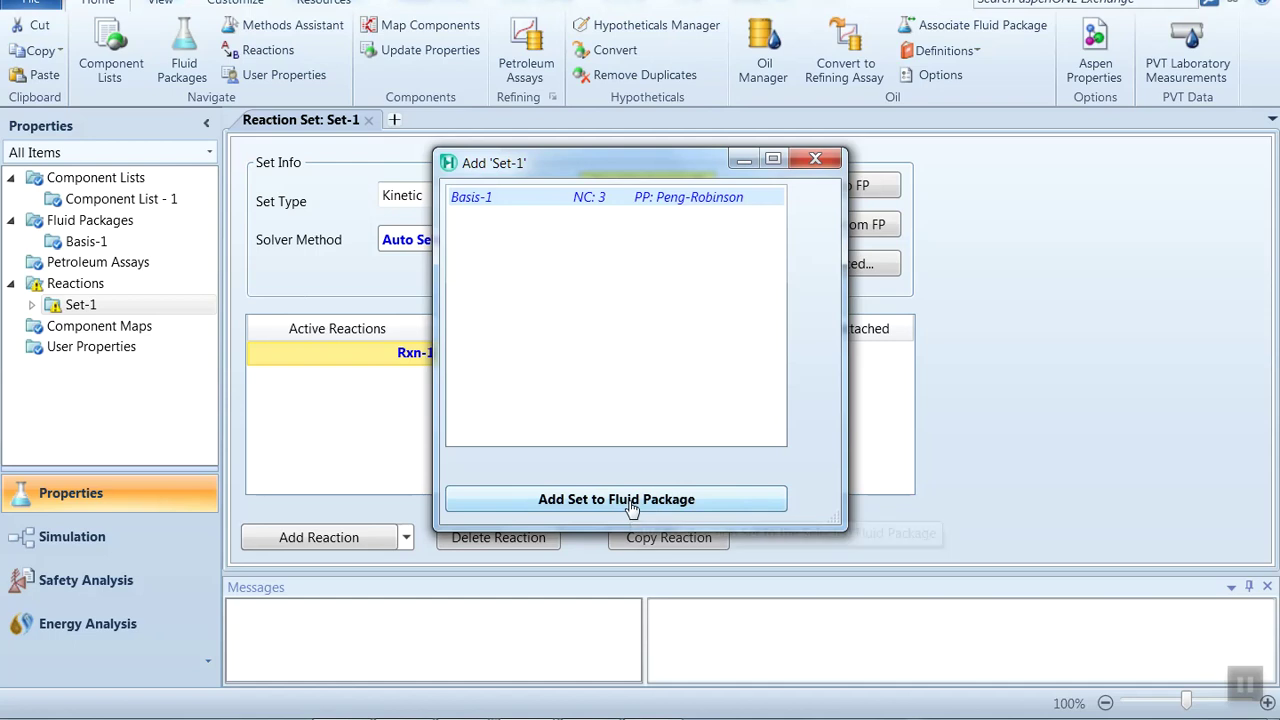
{"action": "left_click", "coordinate": [625, 505]}
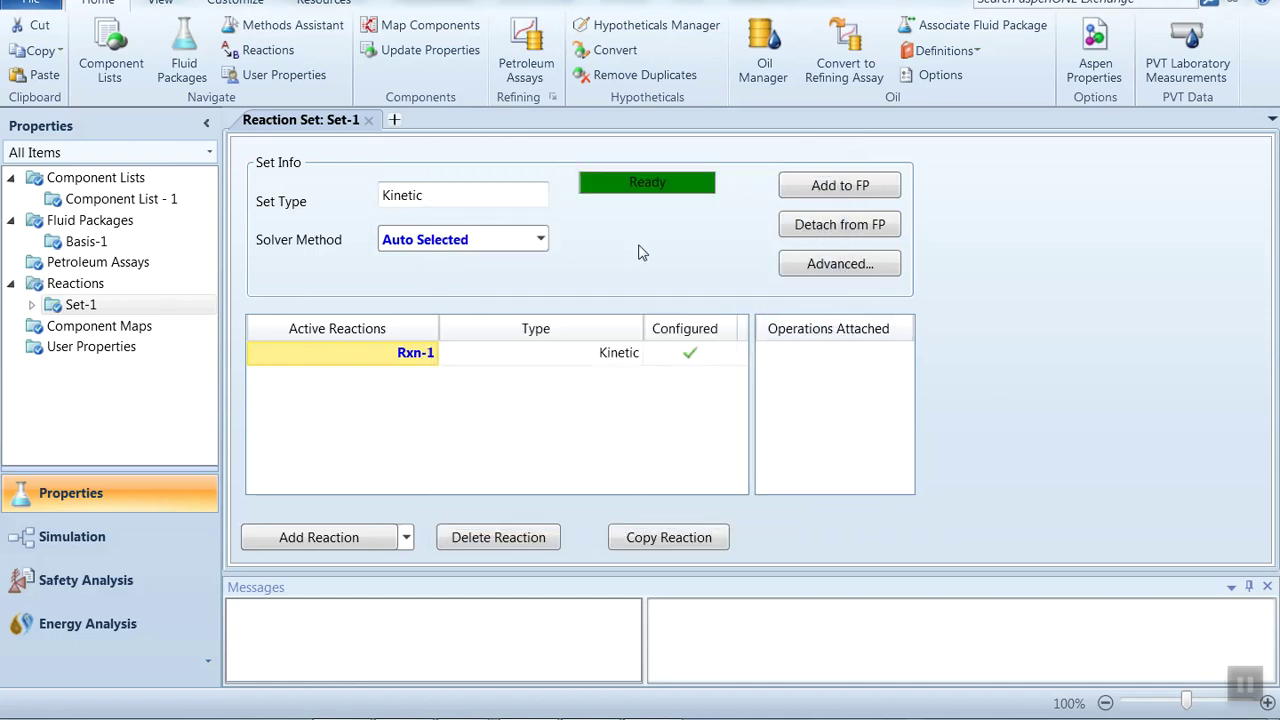
Step: Enter the simulation environment and place a material stream on the flowsheet
{"action": "left_click", "coordinate": [90, 535]}
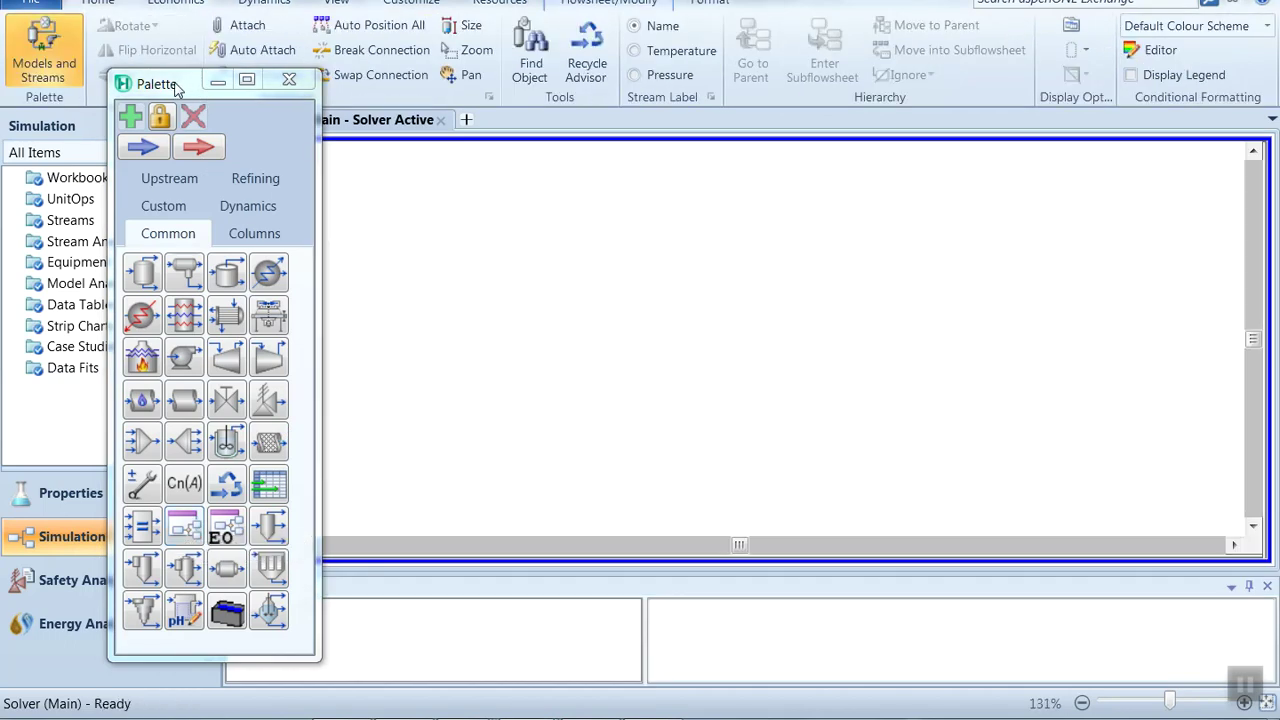
{"action": "left_click_drag", "start_coordinate": [178, 90], "coordinate": [115, 33]}
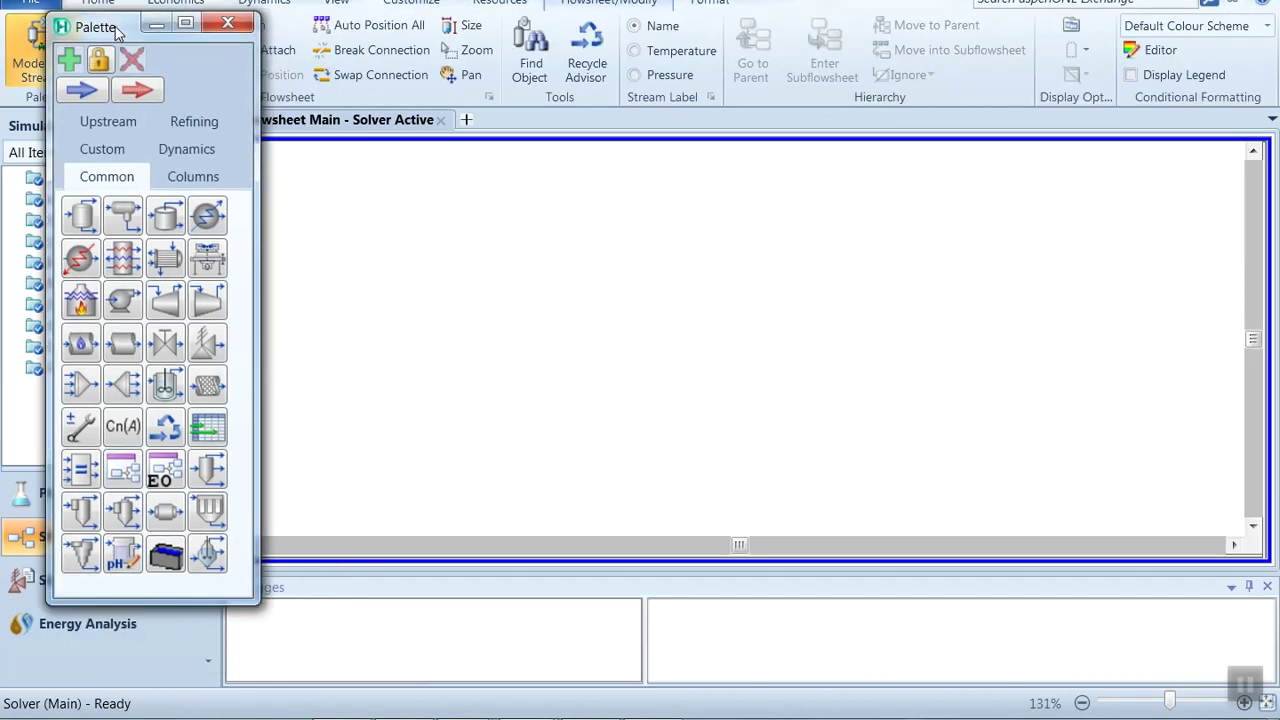
{"action": "left_click", "coordinate": [80, 92]}
{"action": "left_click", "coordinate": [488, 340]}
Step: Open the new material stream's conditions and rename the stream Feed
{"action": "double_click", "coordinate": [478, 305]}
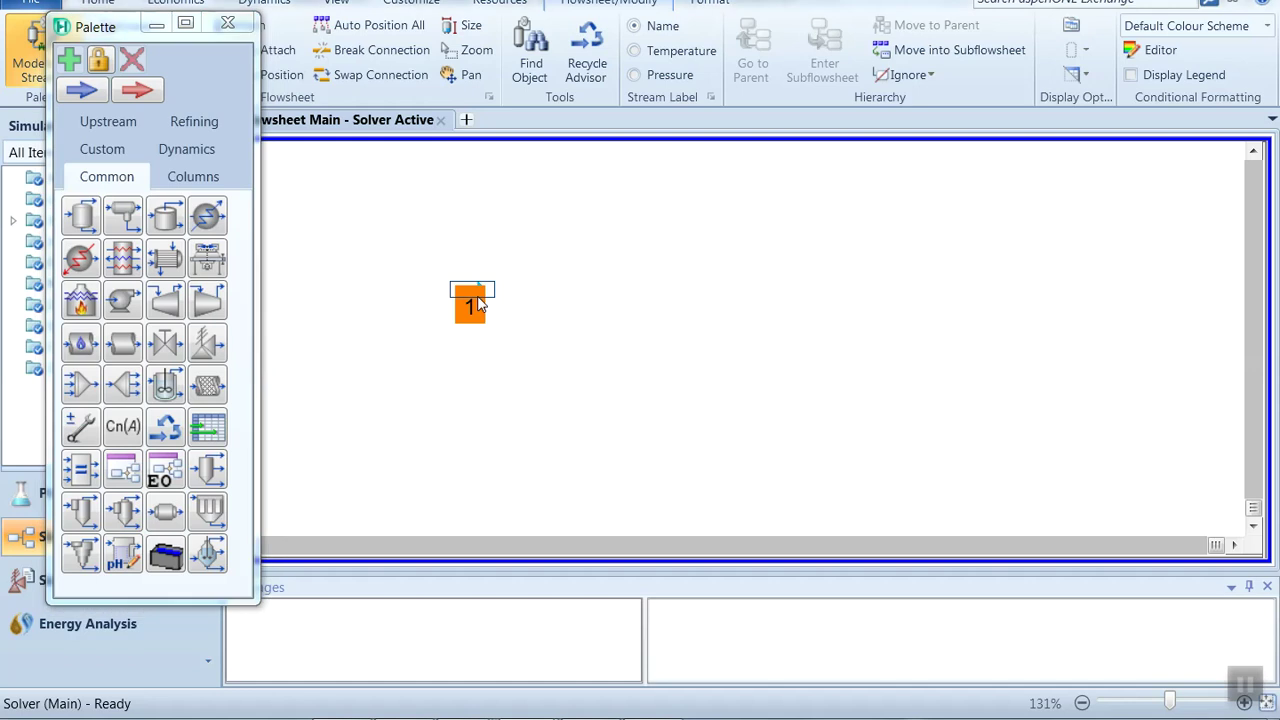
{"action": "scroll", "coordinate": [597, 123], "scroll_direction": "down", "scroll_amount": 5}
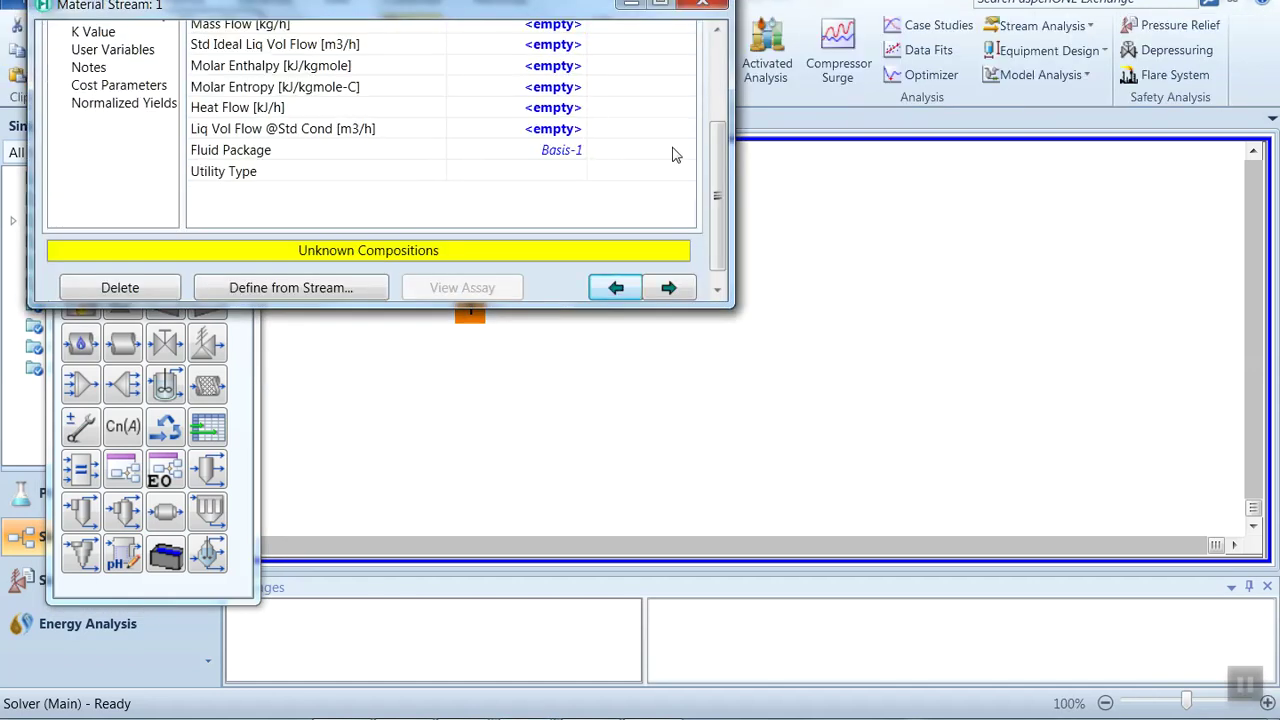
{"action": "scroll", "coordinate": [712, 150], "scroll_direction": "up", "scroll_amount": 5}
{"action": "scroll", "coordinate": [592, 60], "scroll_direction": "down", "scroll_amount": 1}
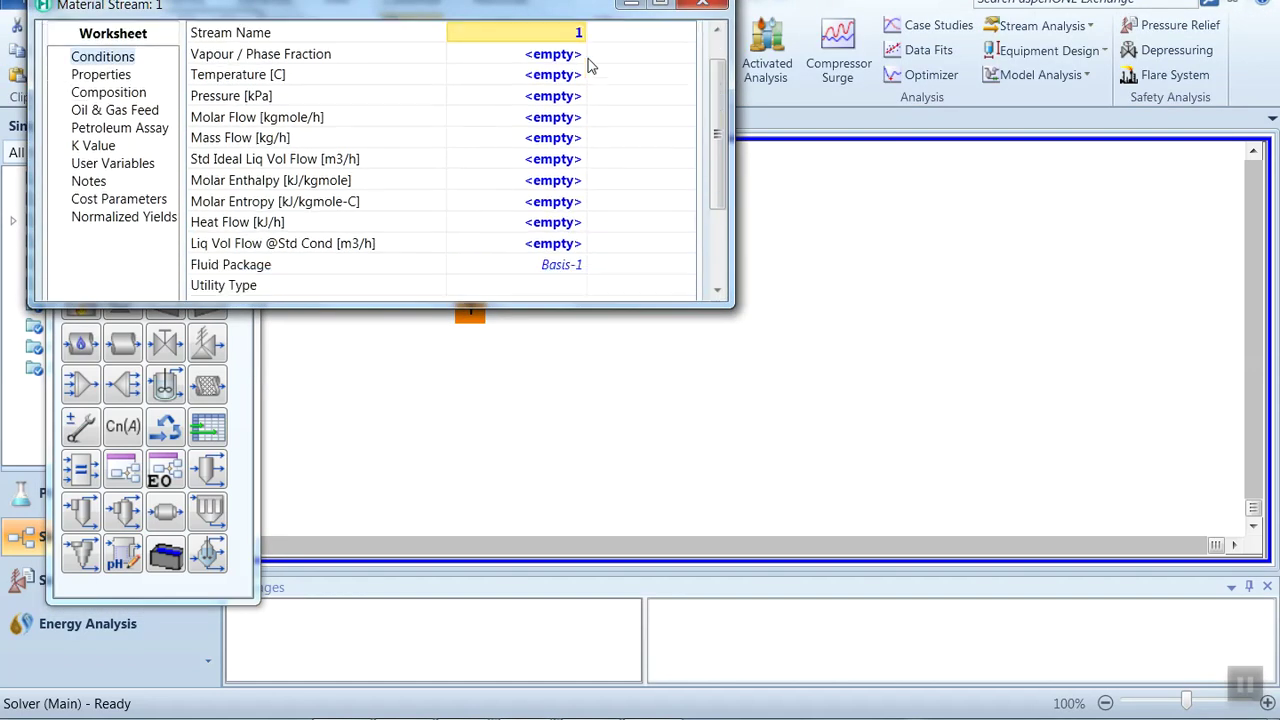
{"action": "left_click", "coordinate": [575, 34]}
{"action": "type", "text": "Deed"}
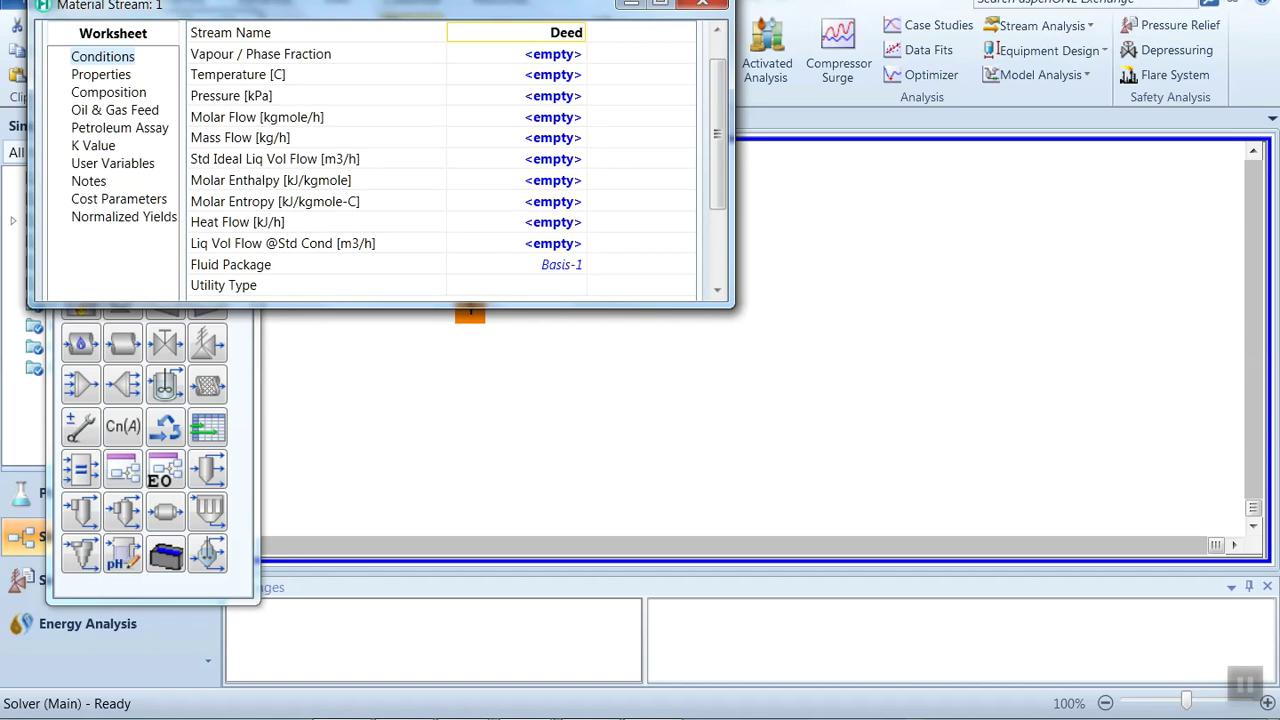
{"action": "key", "text": "BackSpace"}
{"action": "type", "text": "Feed"}
Step: Set the Feed stream's temperature to 830 K and its pressure to 1.5 bar
{"action": "left_click", "coordinate": [560, 75]}
{"action": "type", "text": "830"}
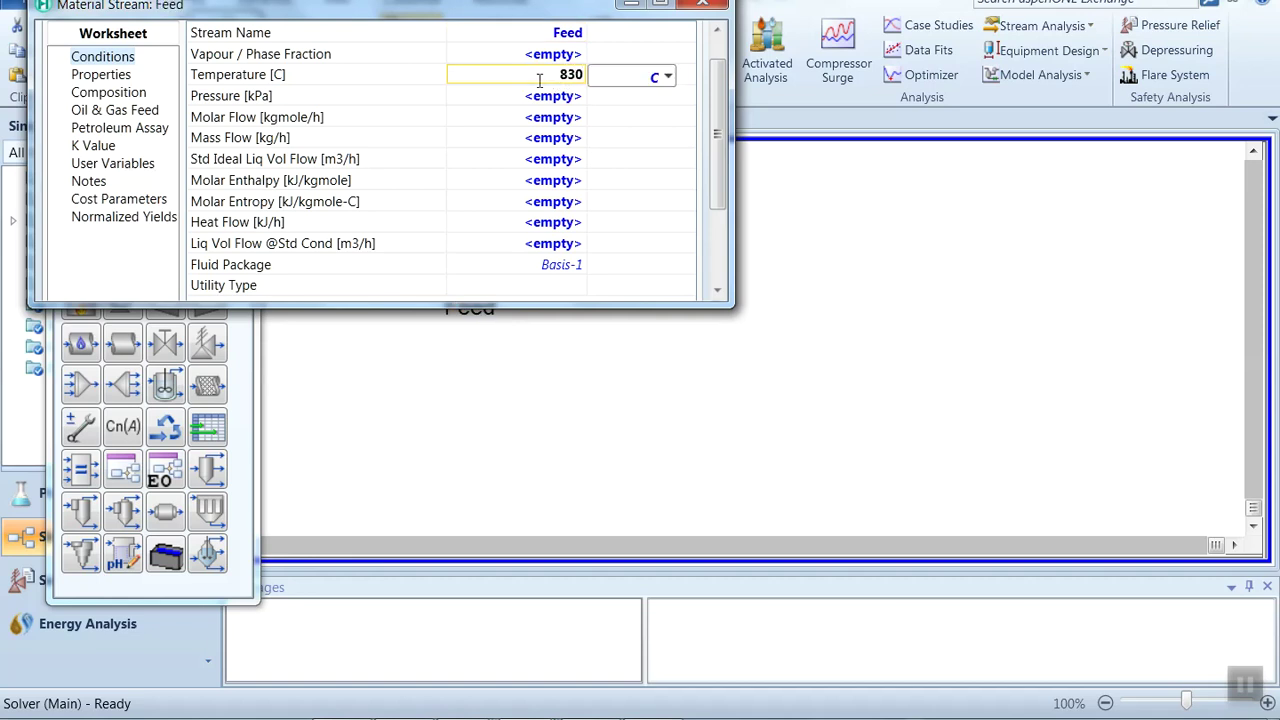
{"action": "left_click", "coordinate": [667, 77]}
{"action": "left_click", "coordinate": [640, 121]}
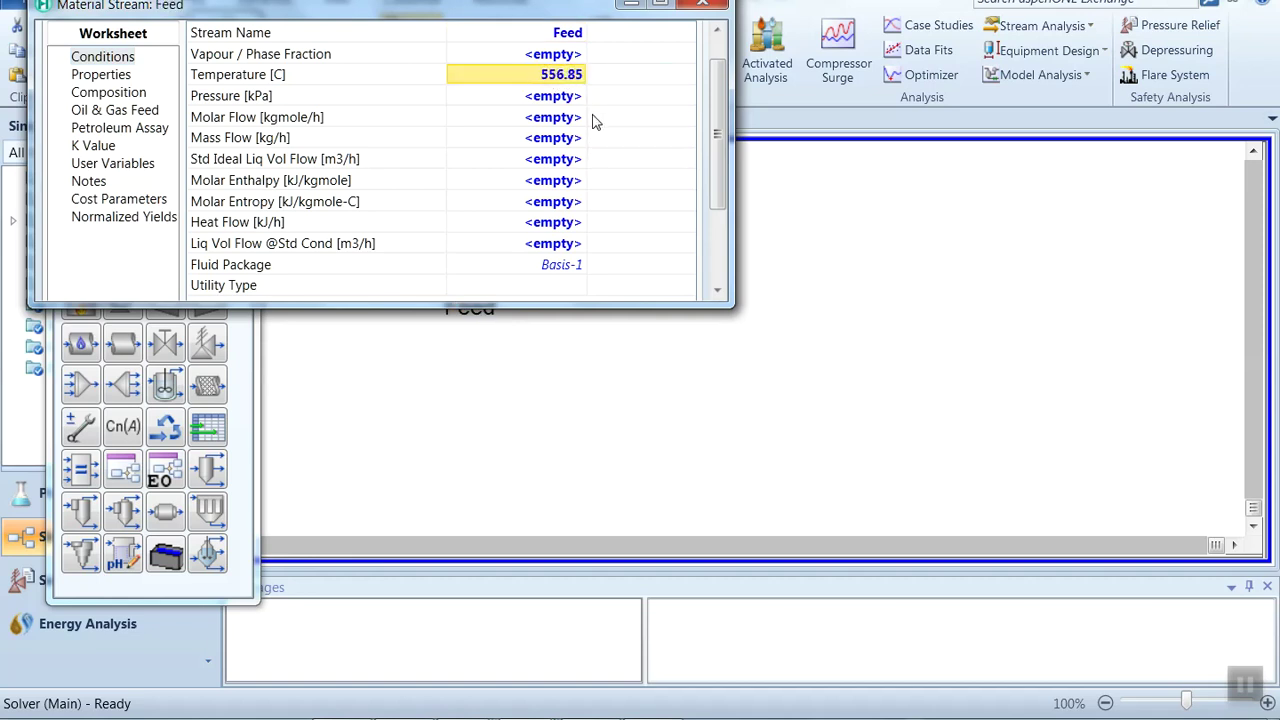
{"action": "left_click", "coordinate": [563, 96]}
{"action": "type", "text": "1.5"}
{"action": "left_click", "coordinate": [713, 97]}
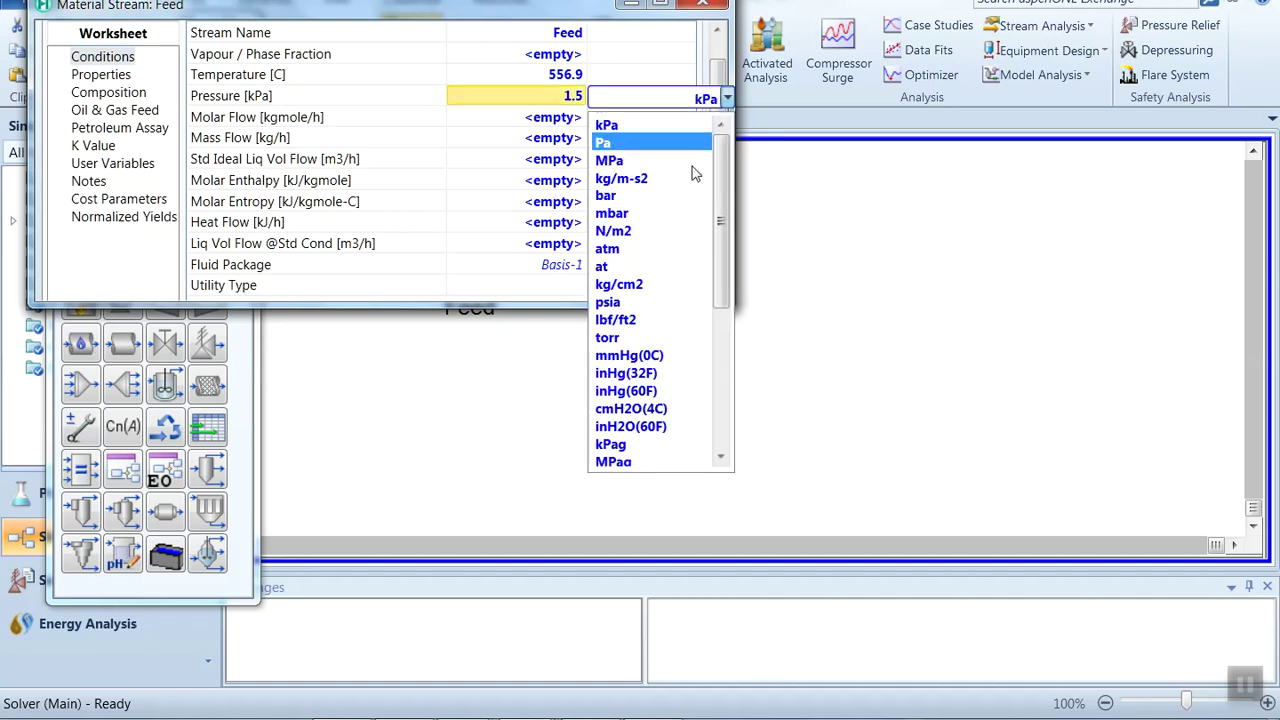
{"action": "left_click", "coordinate": [620, 195]}
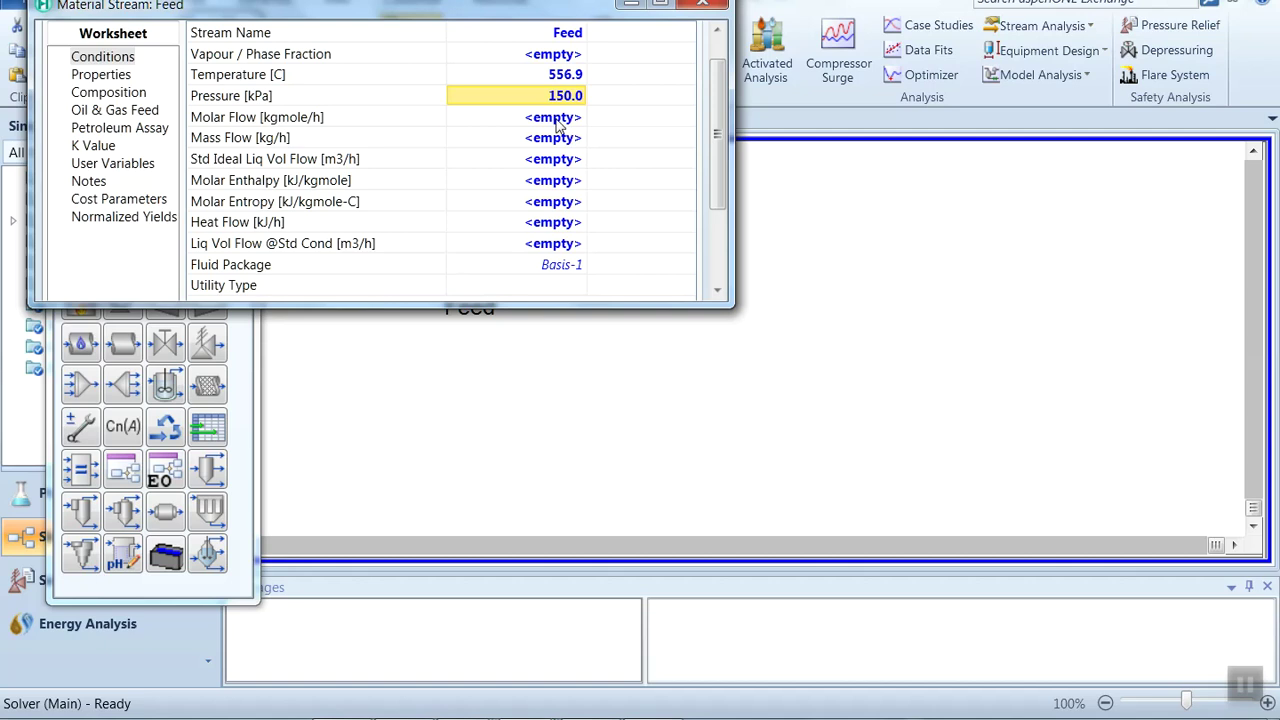
Step: Set the Feed stream's molar flow to 0.25 kgmole/s
{"action": "left_click", "coordinate": [557, 118]}
{"action": "type", "text": "0.25"}
{"action": "left_click", "coordinate": [711, 119]}
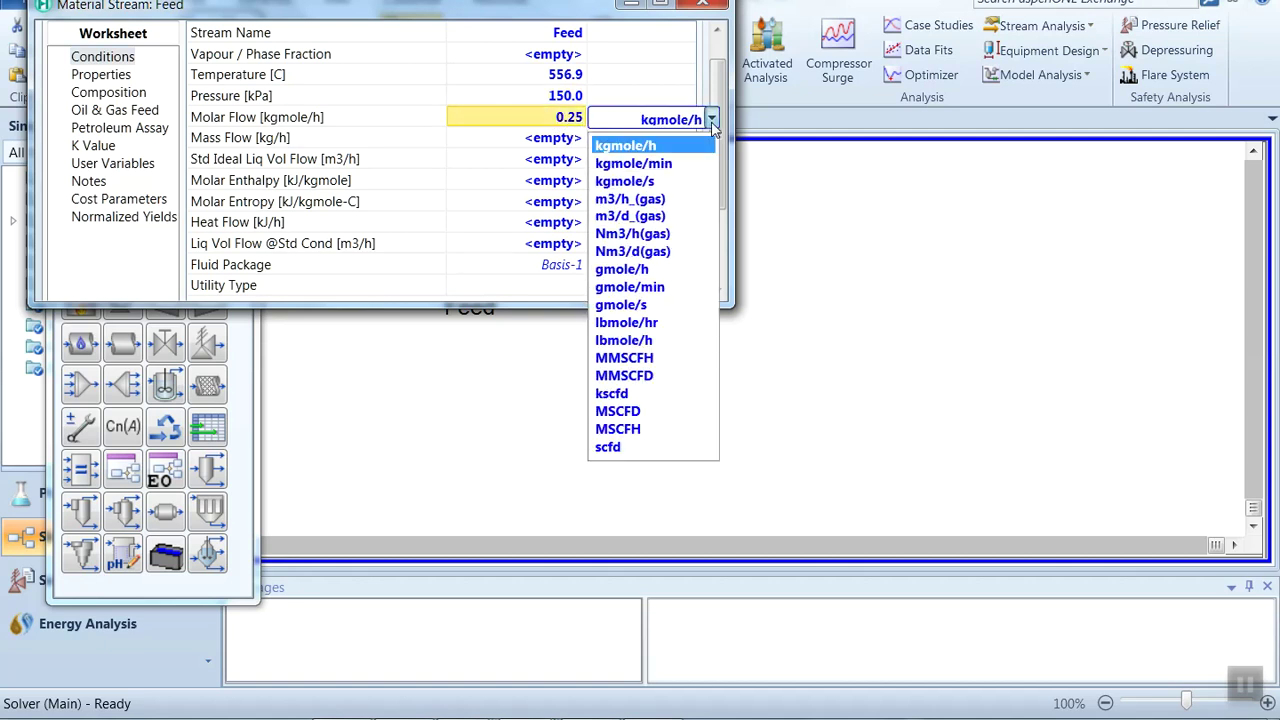
{"action": "left_click", "coordinate": [684, 182]}
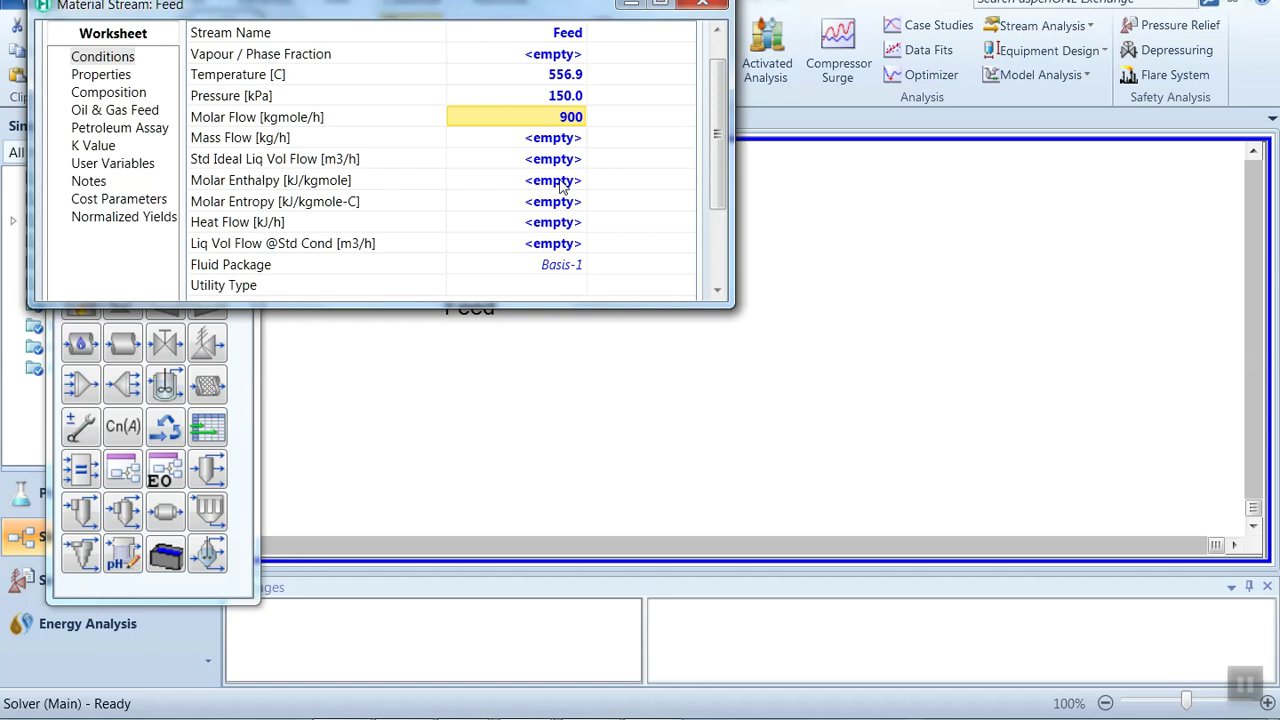
Step: Set the Feed composition to mole fractions of 1 E-Benzene, 0 Styrene and 0 Hydrogen, and close the stream
{"action": "double_click", "coordinate": [305, 120]}
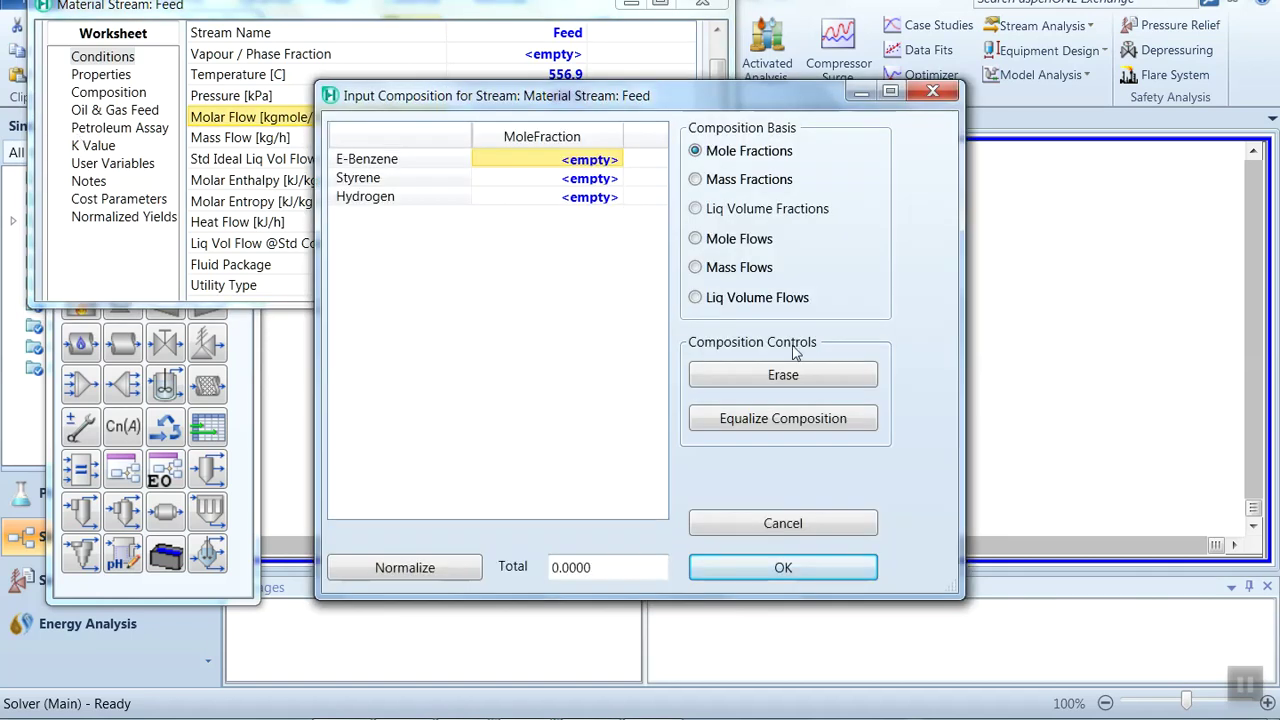
{"action": "left_click", "coordinate": [580, 163]}
{"action": "type", "text": "1"}
{"action": "key", "text": "Return"}
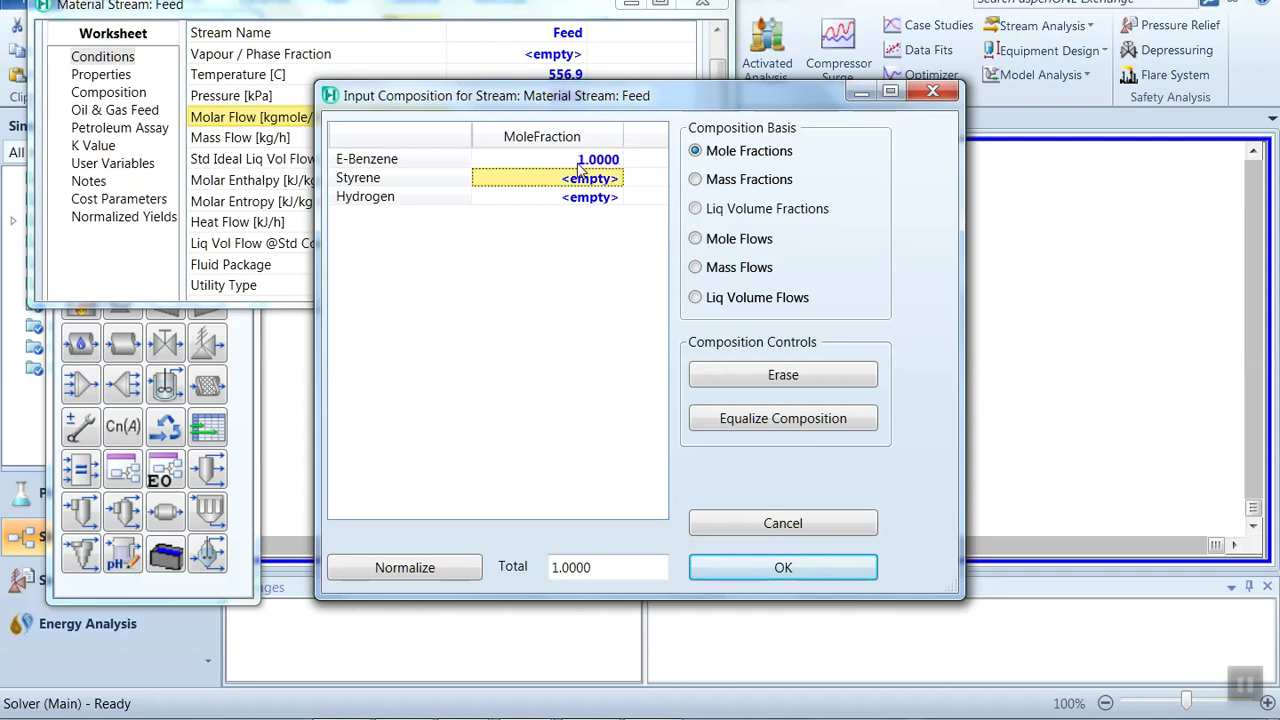
{"action": "type", "text": "0"}
{"action": "key", "text": "Return"}
{"action": "type", "text": "0"}
{"action": "key", "text": "Return"}
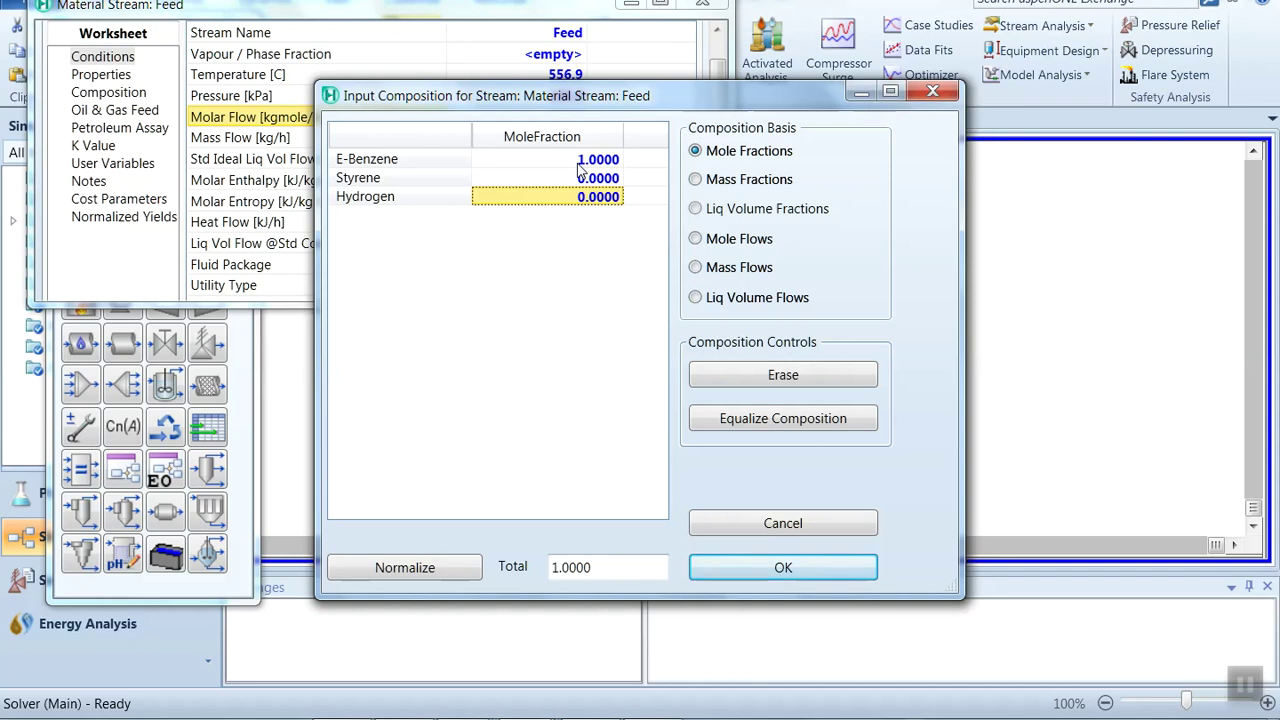
{"action": "left_click", "coordinate": [785, 566]}
{"action": "left_click", "coordinate": [703, 5]}
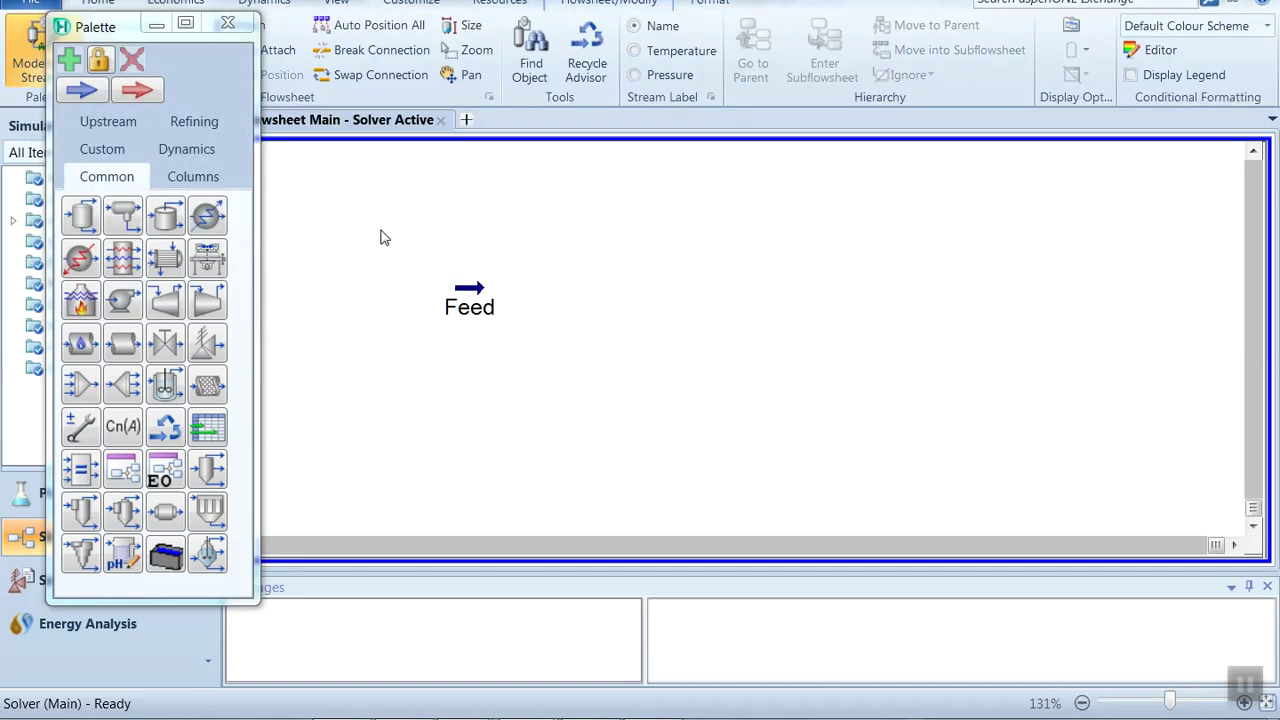
Step: Place a plug flow reactor on the flowsheet to the right of the Feed stream
{"action": "left_click", "coordinate": [208, 388]}
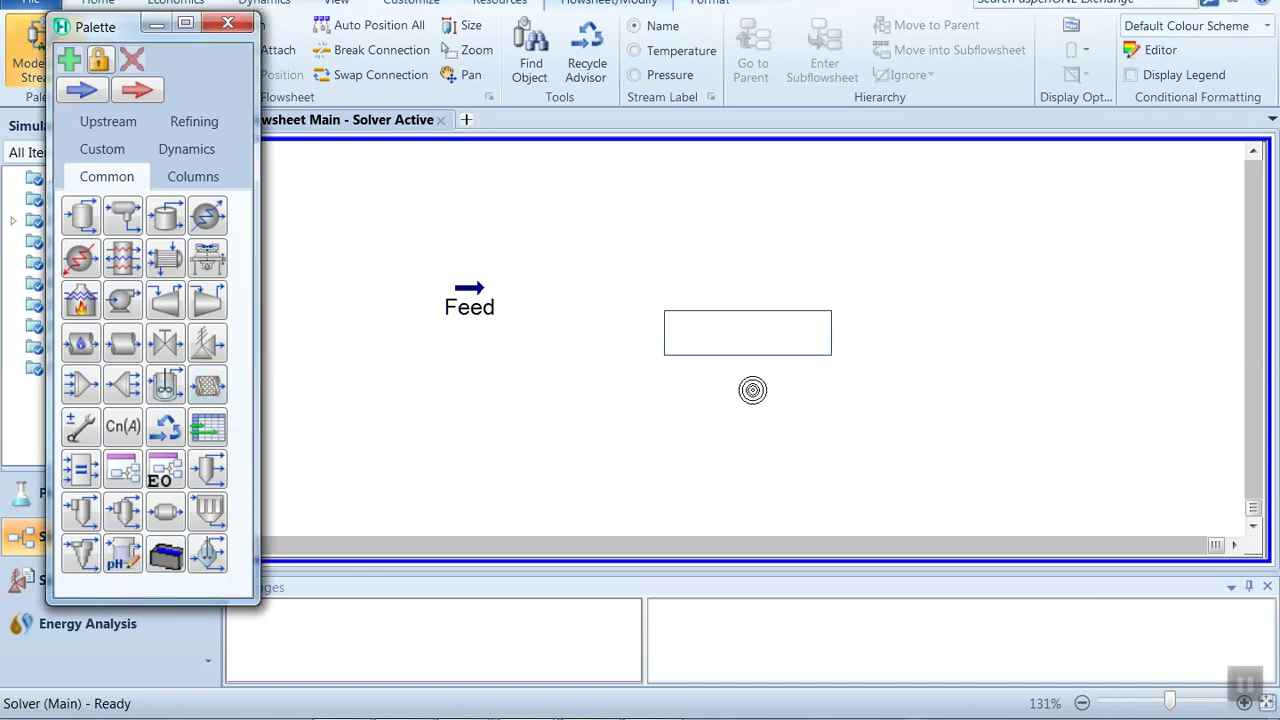
{"action": "left_click", "coordinate": [710, 376]}
{"action": "left_click", "coordinate": [692, 311]}
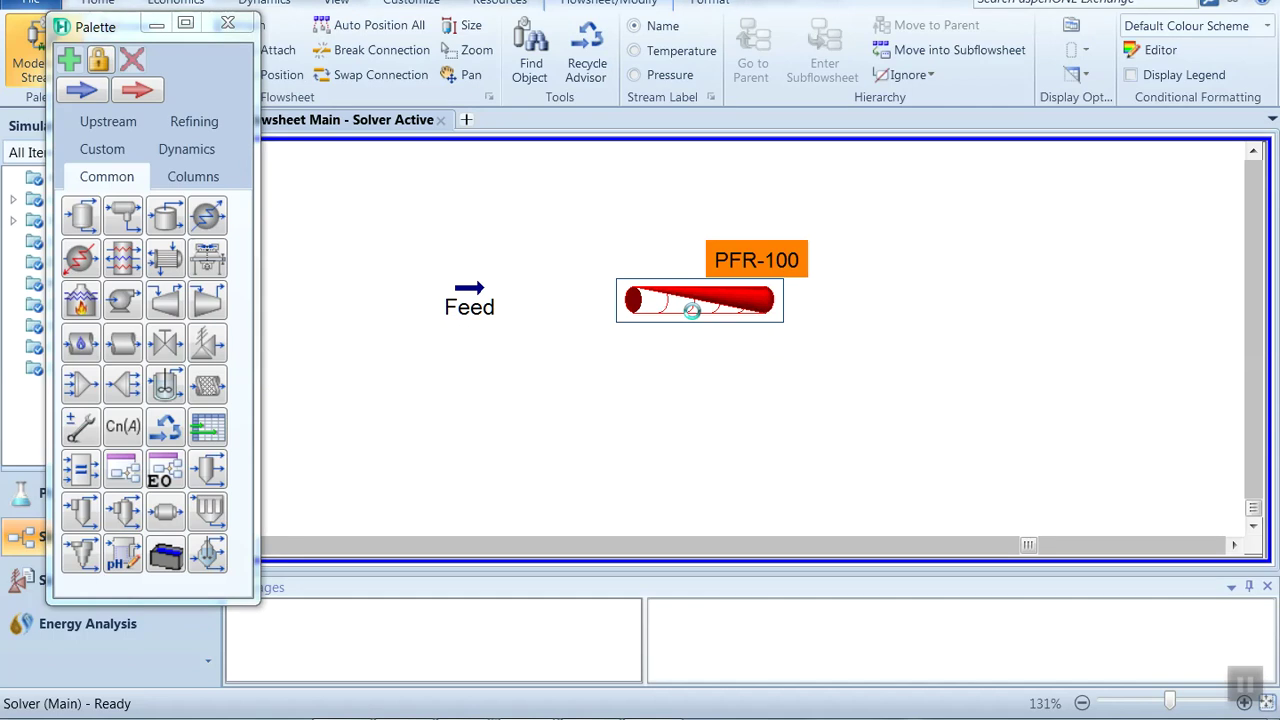
Step: Open the reactor PFR-100 and rename it Plug Flow Reactor
{"action": "double_click", "coordinate": [692, 311]}
{"action": "left_click", "coordinate": [445, 139]}
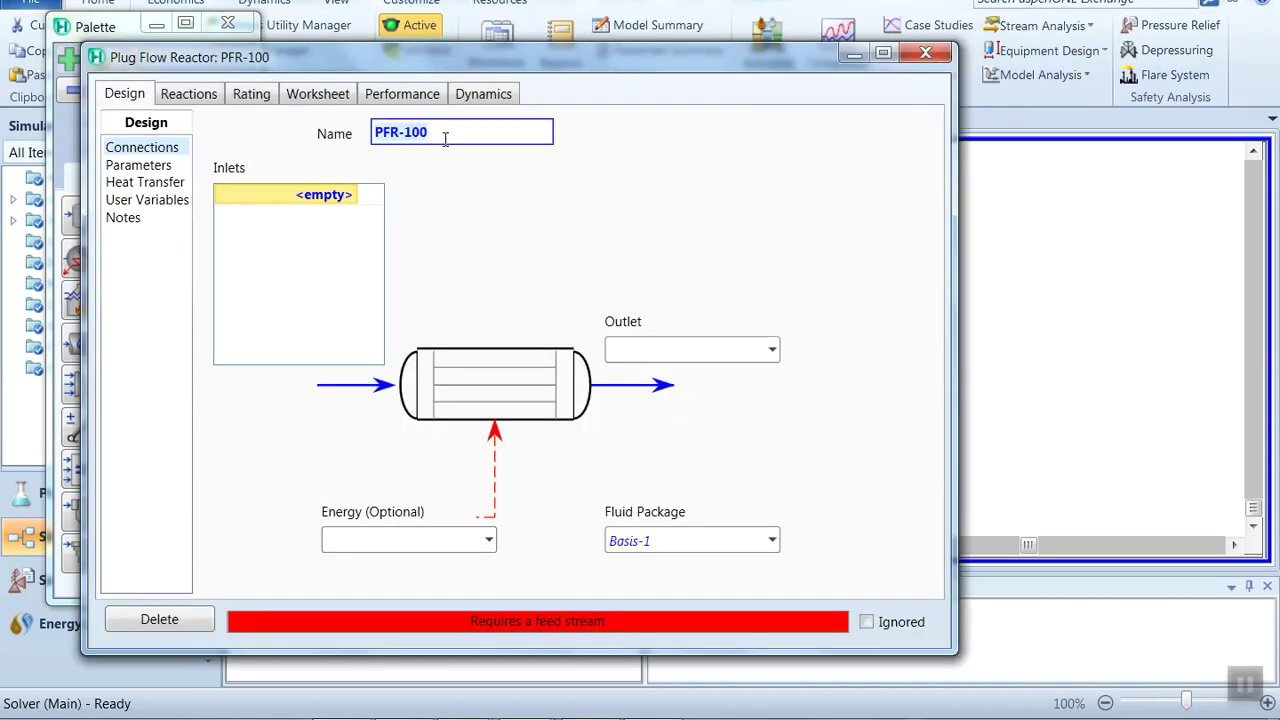
{"action": "type", "text": "Plug Flow Reactor"}
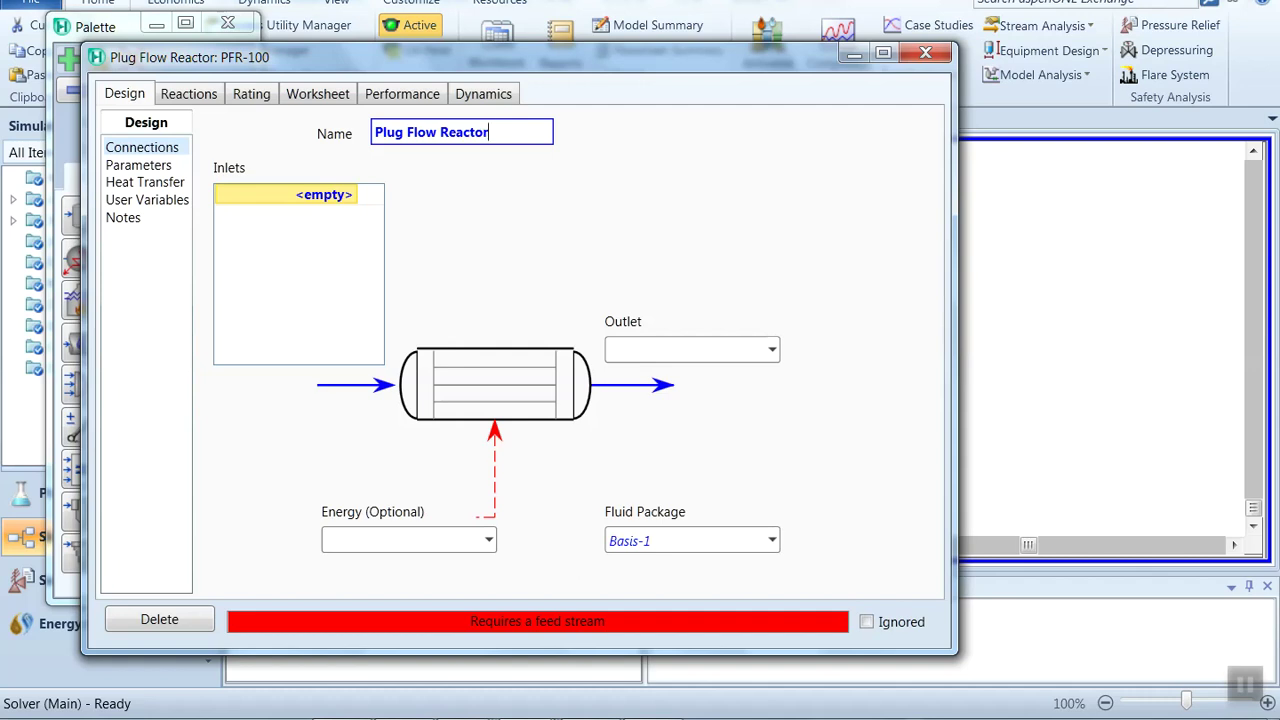
Step: Connect Feed as the reactor's inlet and create an outlet stream named Product
{"action": "left_click", "coordinate": [352, 195]}
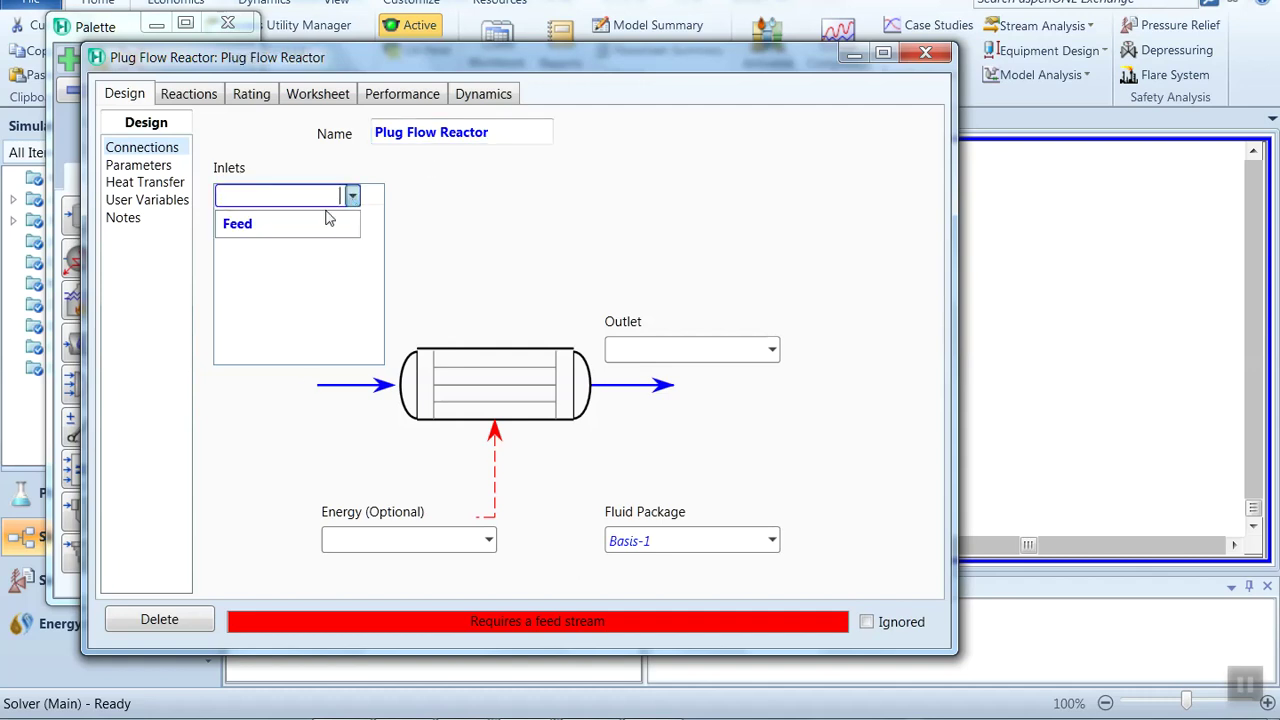
{"action": "left_click", "coordinate": [318, 224]}
{"action": "left_click", "coordinate": [740, 346]}
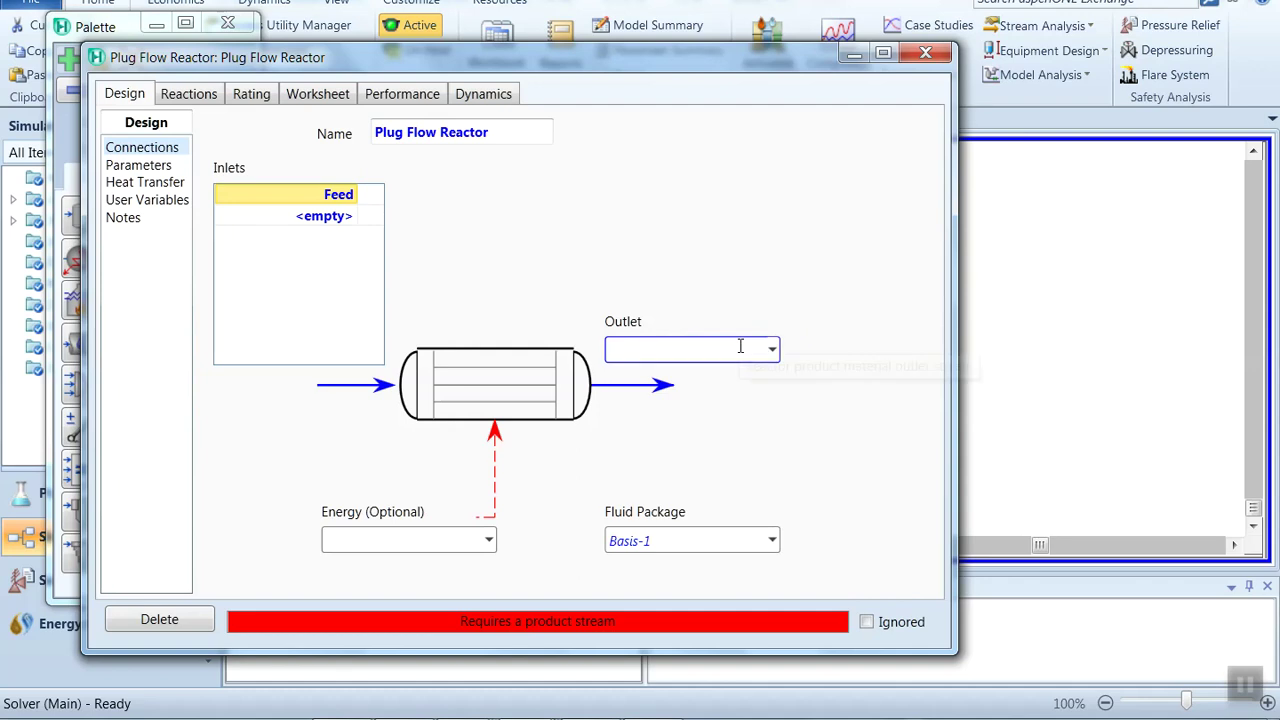
{"action": "type", "text": "Produc"}
{"action": "key", "text": "Return"}
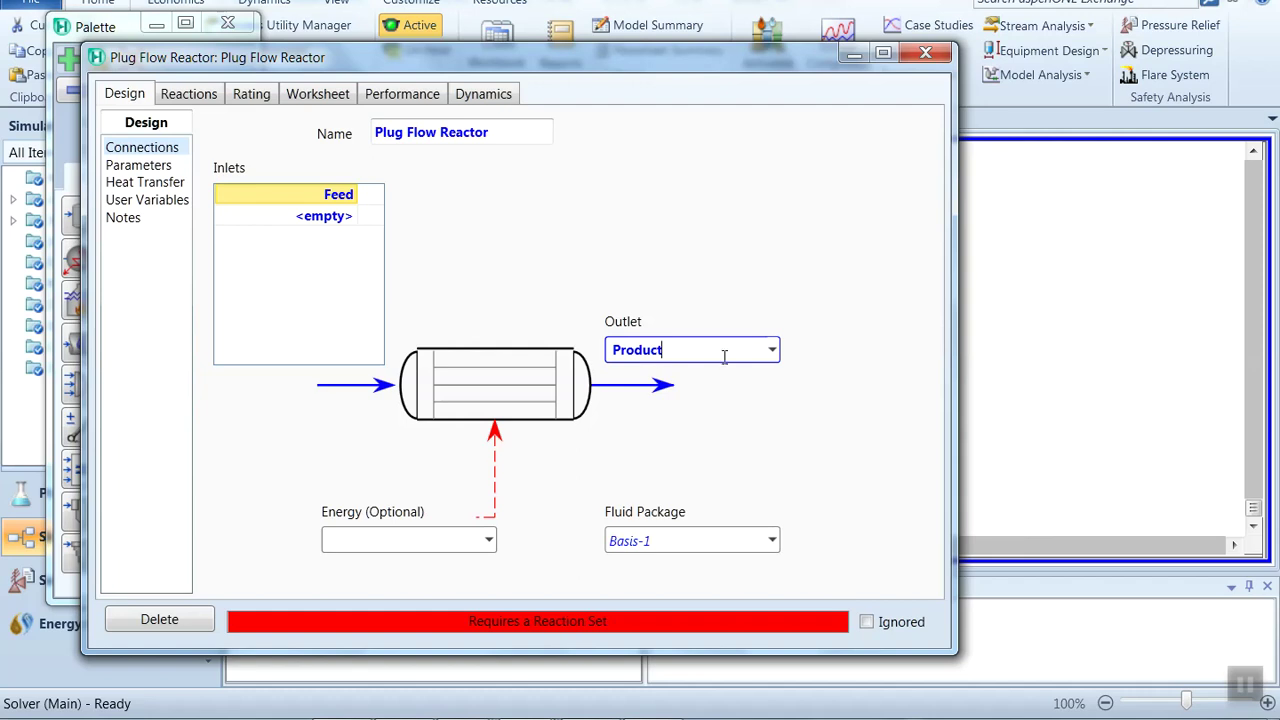
Step: Set the reactor's user-specified pressure drop to 0 kPa
{"action": "left_click", "coordinate": [155, 169]}
{"action": "left_click", "coordinate": [472, 222]}
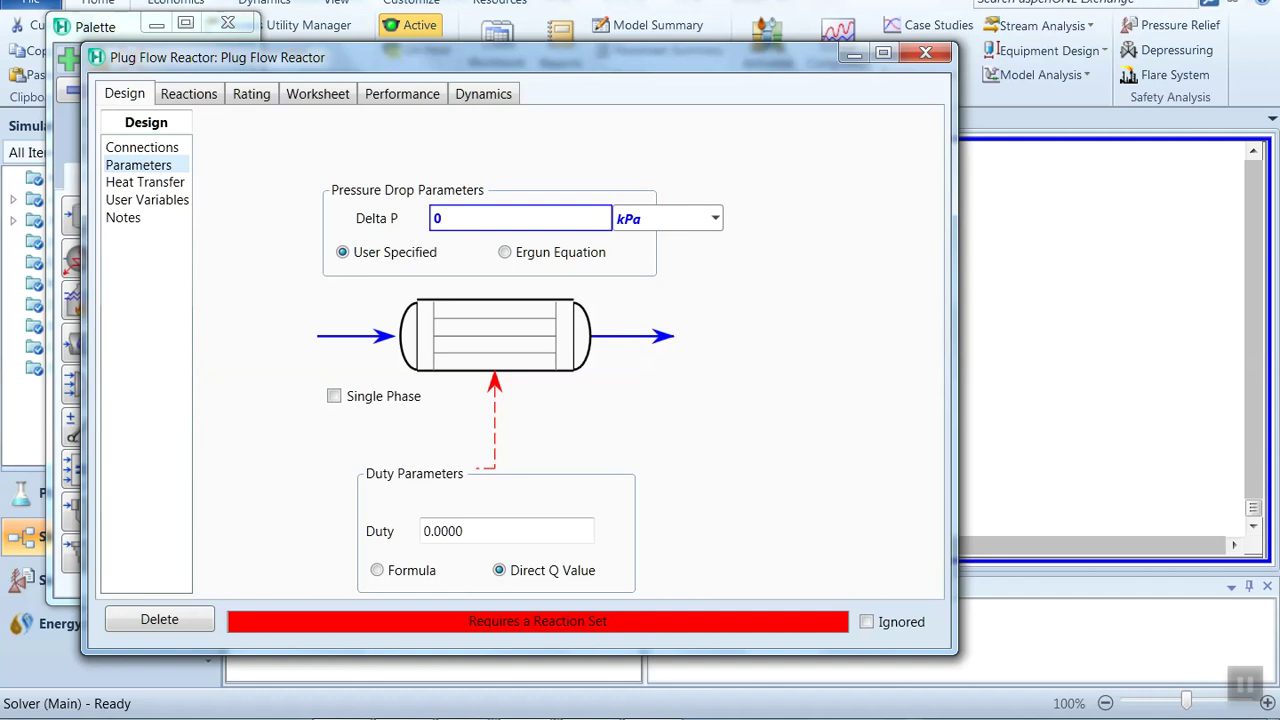
{"action": "type", "text": "0"}
{"action": "key", "text": "Return"}
Step: Assign the reaction set Set-1 to the plug flow reactor
{"action": "left_click", "coordinate": [190, 94]}
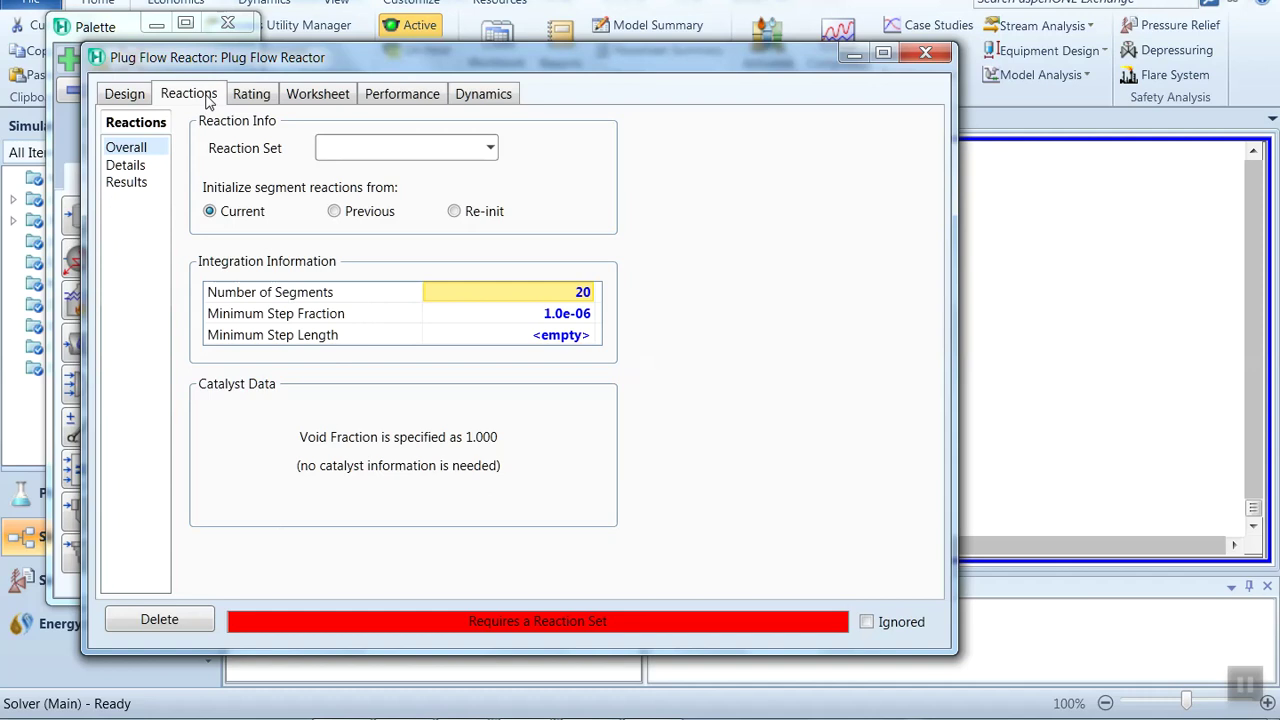
{"action": "left_click", "coordinate": [490, 148]}
{"action": "left_click", "coordinate": [418, 172]}
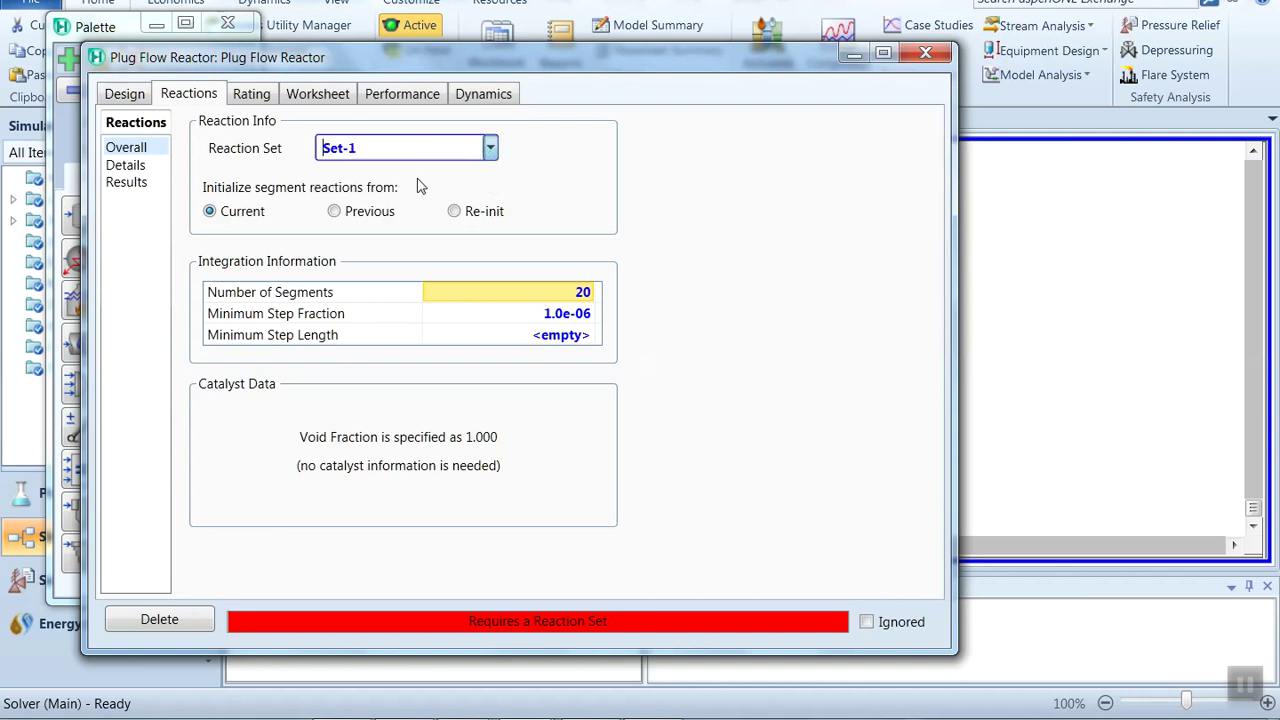
Step: Size the reactor tube with a total volume of 0.1 m3 and a length of 1 m, and return to the flowsheet
{"action": "left_click", "coordinate": [250, 95]}
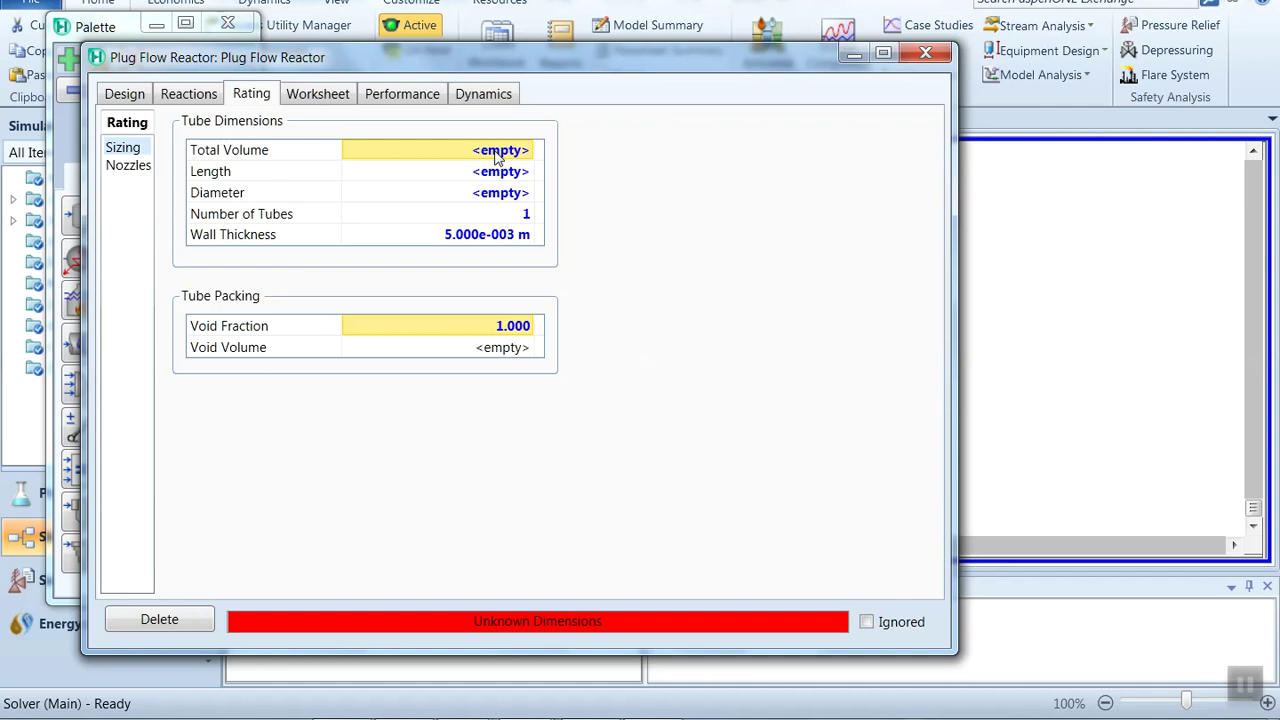
{"action": "type", "text": "0.1000 m3"}
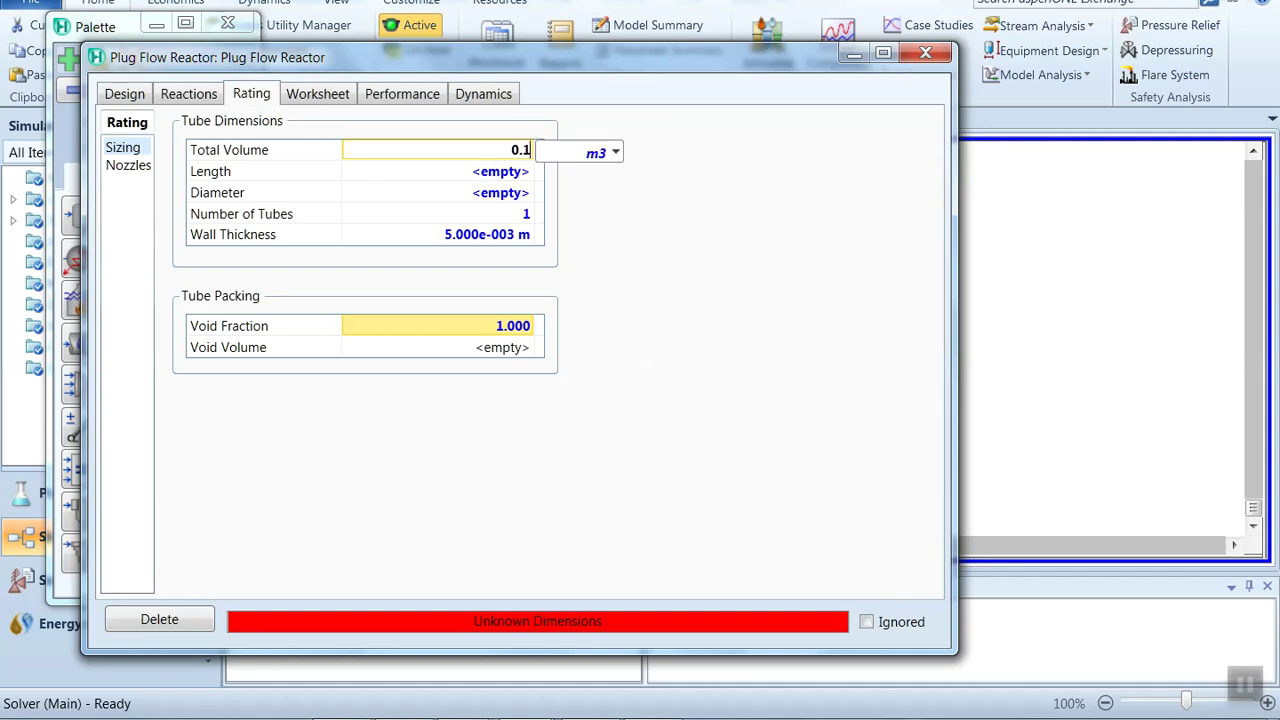
{"action": "key", "text": "Return"}
{"action": "type", "text": "1"}
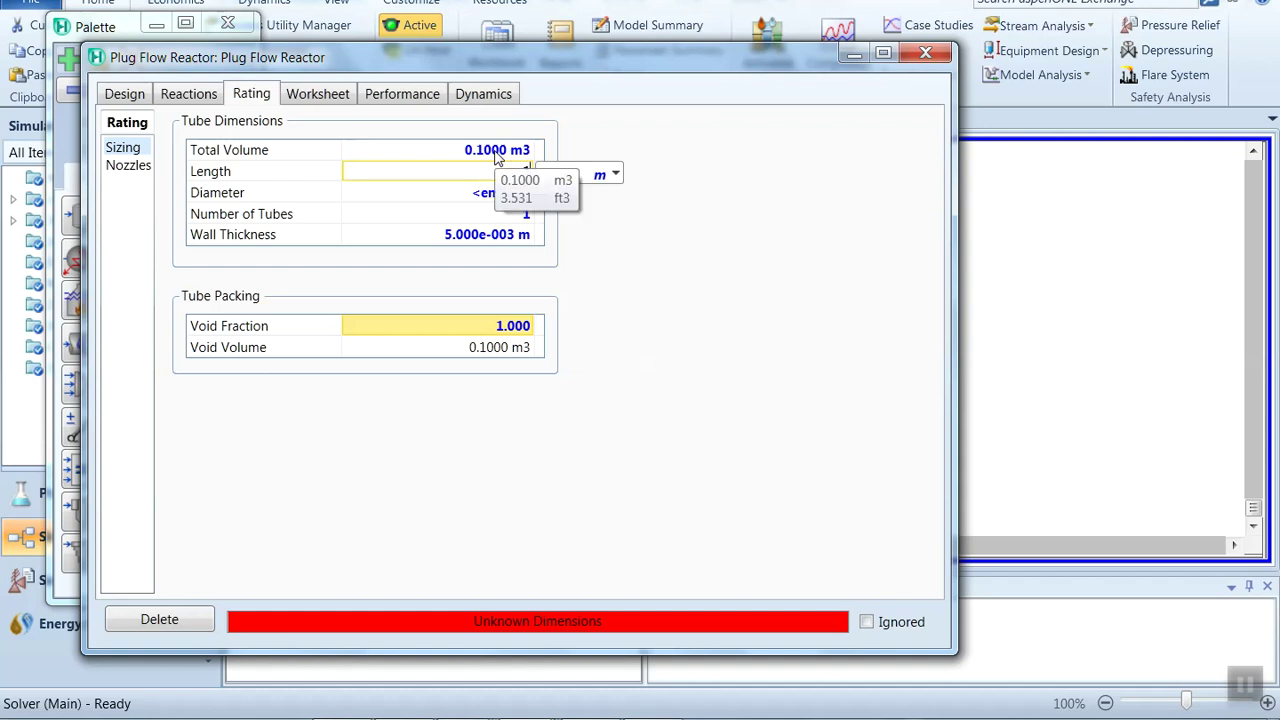
{"action": "key", "text": "Return"}
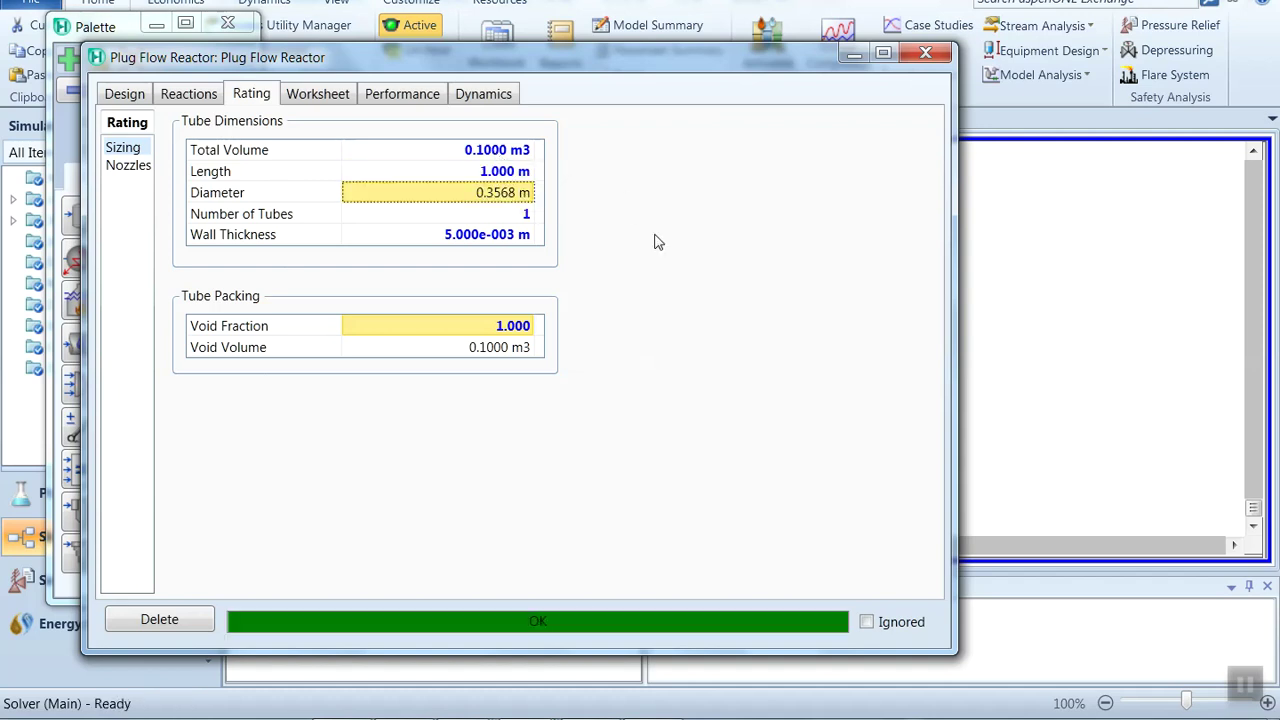
{"action": "mouse_move", "coordinate": [505, 203]}
{"action": "mouse_move", "coordinate": [528, 242]}
{"action": "mouse_move", "coordinate": [487, 359]}
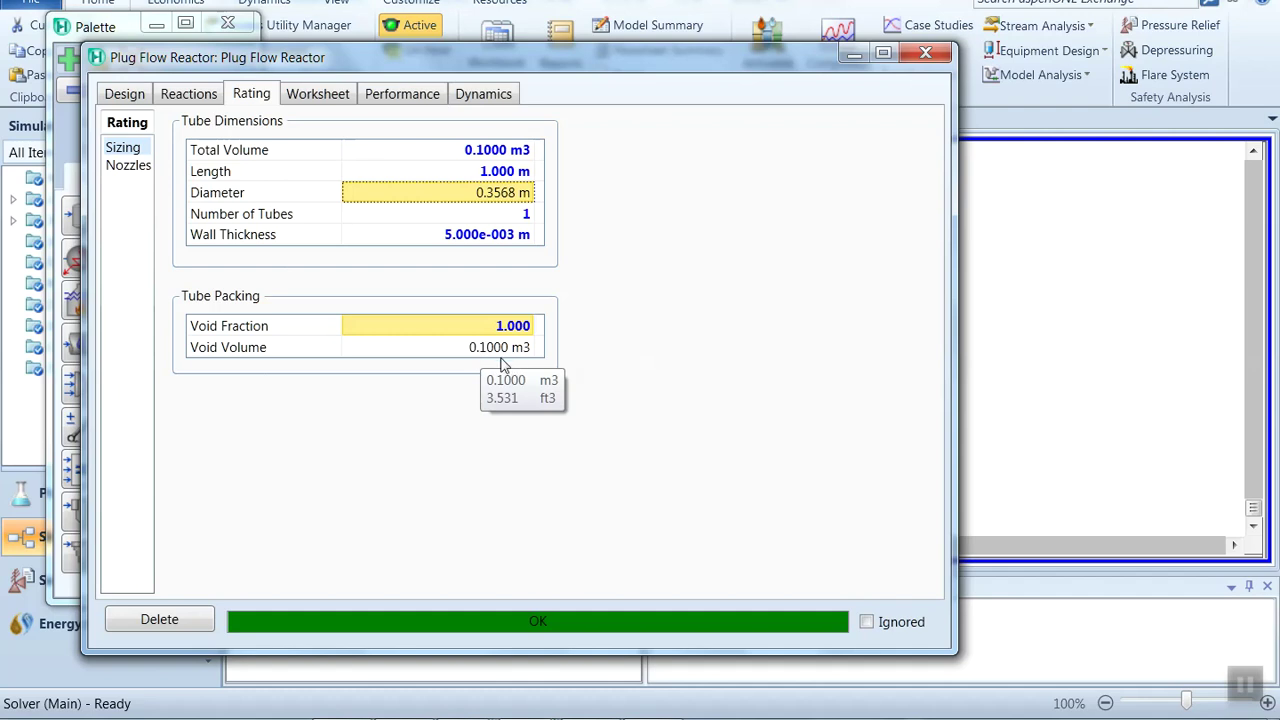
{"action": "left_click", "coordinate": [926, 56]}
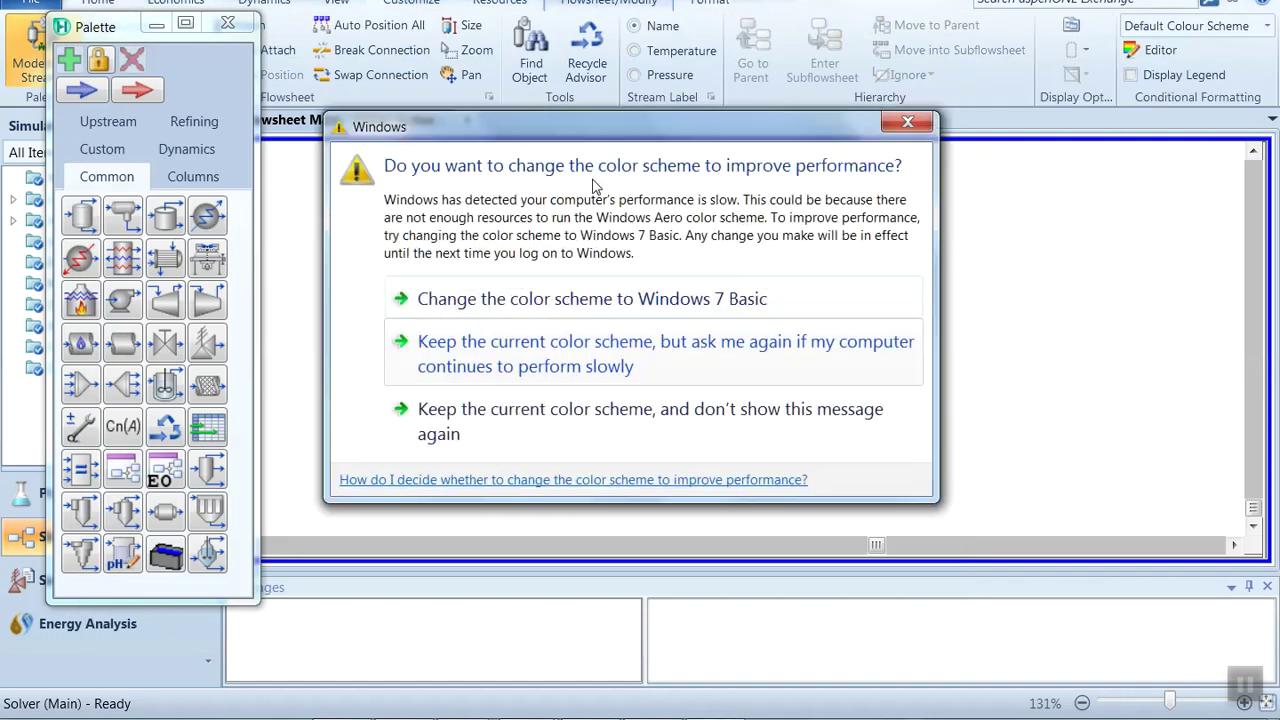
{"action": "left_click", "coordinate": [908, 123]}
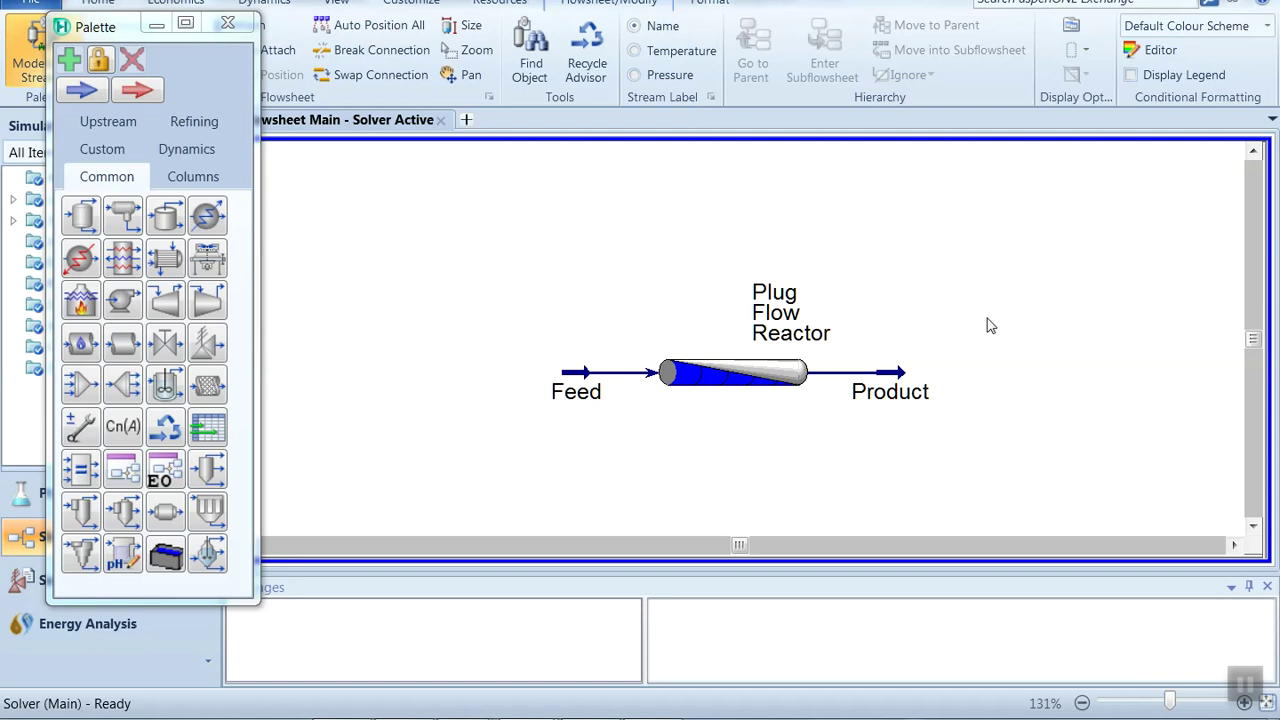
Step: Reopen the reactor and compare the conditions and compositions of the Feed and Product streams
{"action": "double_click", "coordinate": [660, 385]}
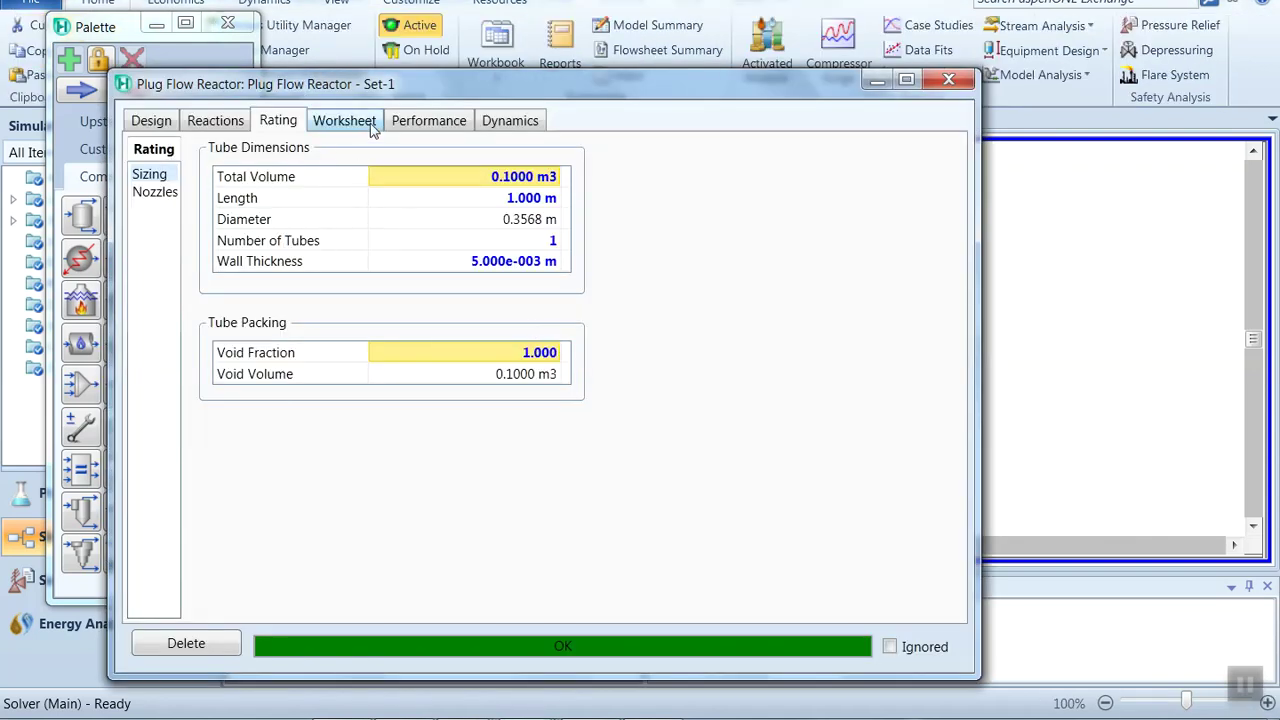
{"action": "left_click", "coordinate": [366, 125]}
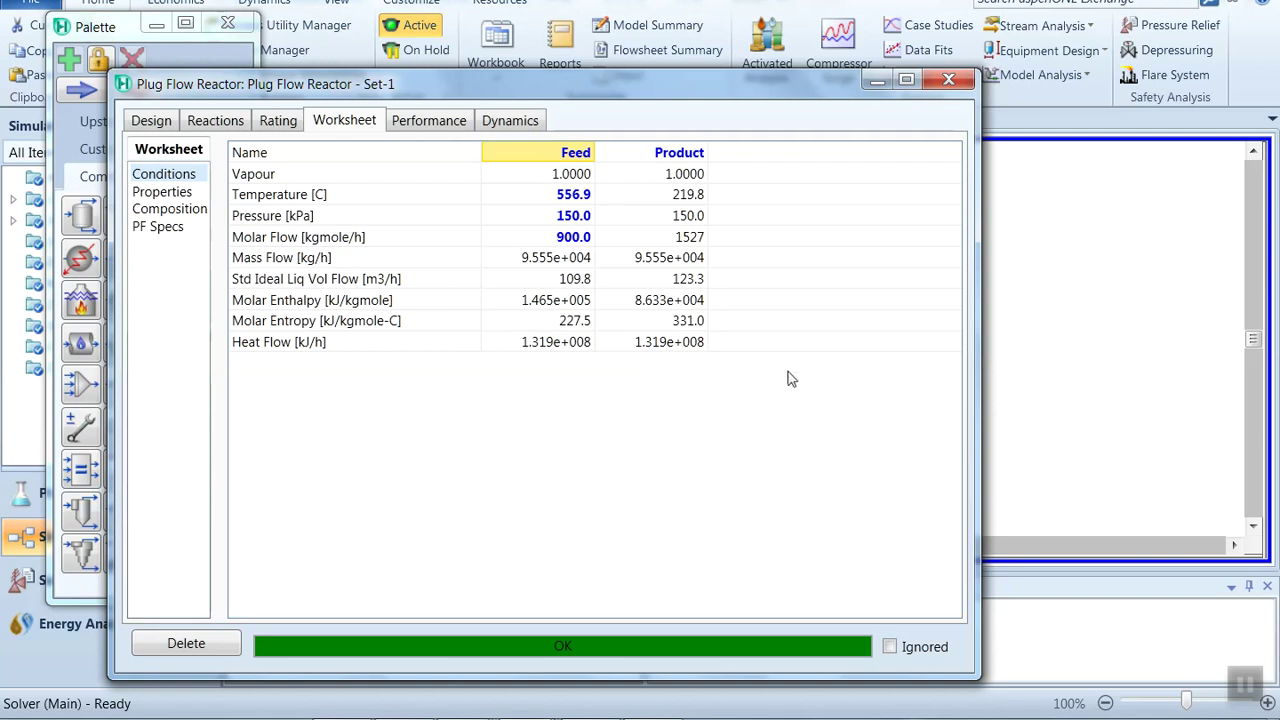
{"action": "left_click", "coordinate": [165, 210]}
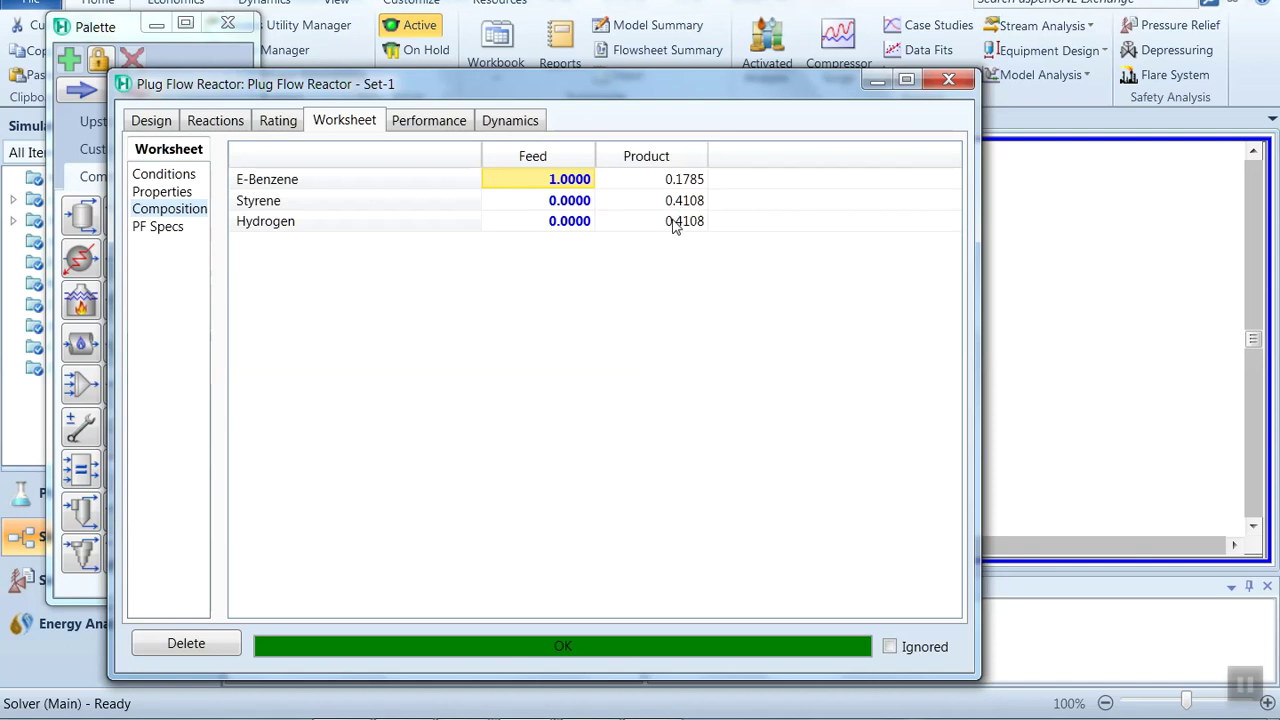
Step: Examine the reactor's performance conditions and plot the temperature, pressure, vapour fraction and duty profiles along its length
{"action": "left_click", "coordinate": [424, 128]}
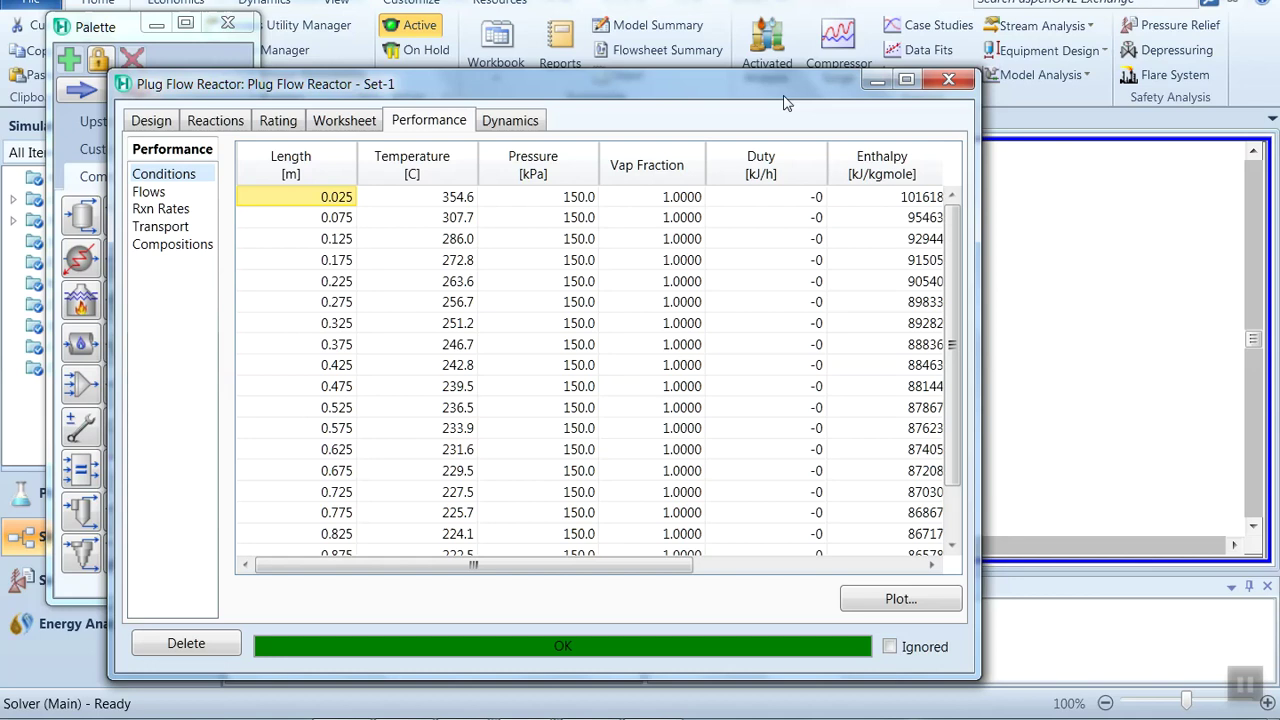
{"action": "left_click_drag", "start_coordinate": [770, 71], "coordinate": [763, 26]}
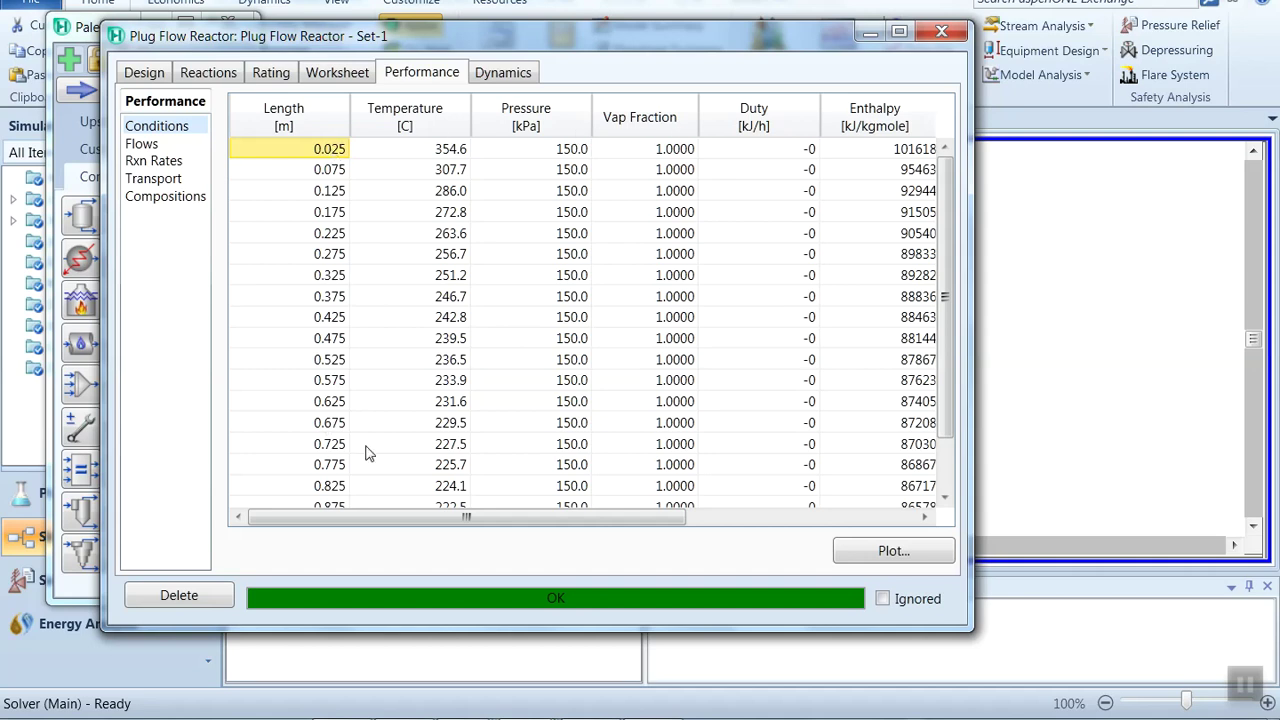
{"action": "left_click", "coordinate": [900, 562]}
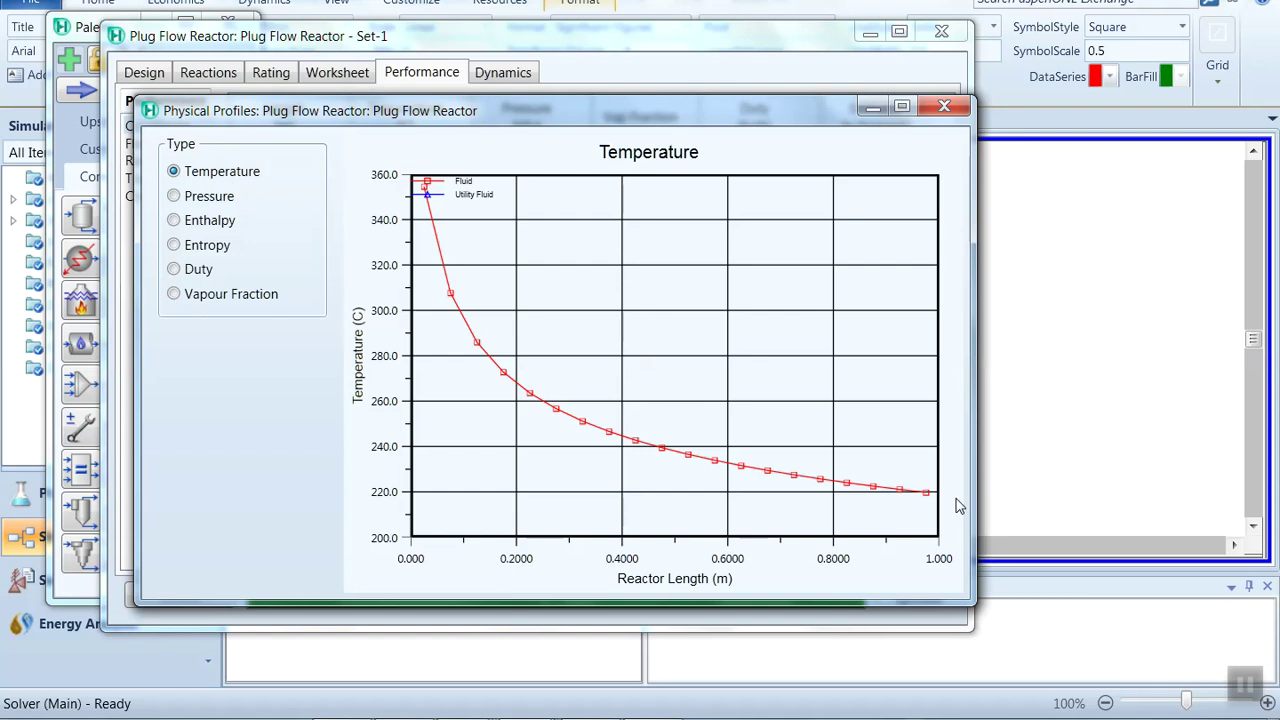
{"action": "left_click", "coordinate": [229, 204]}
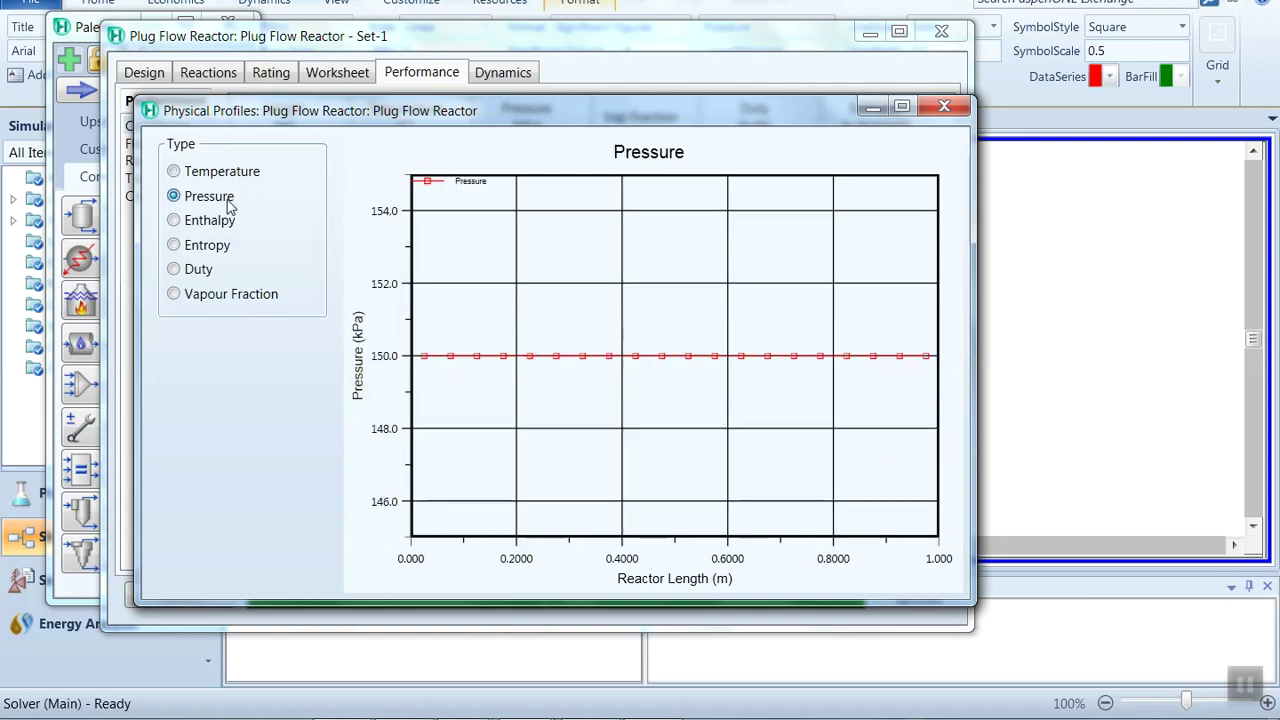
{"action": "left_click", "coordinate": [214, 300]}
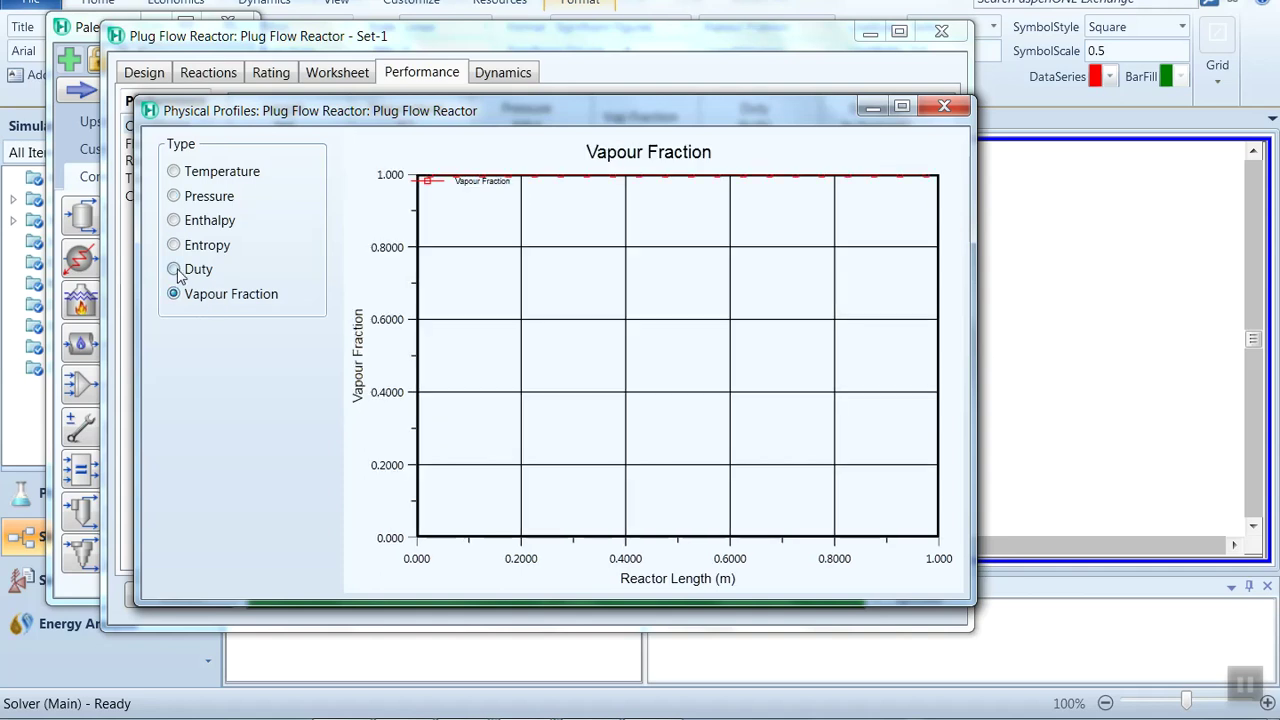
{"action": "left_click", "coordinate": [176, 270]}
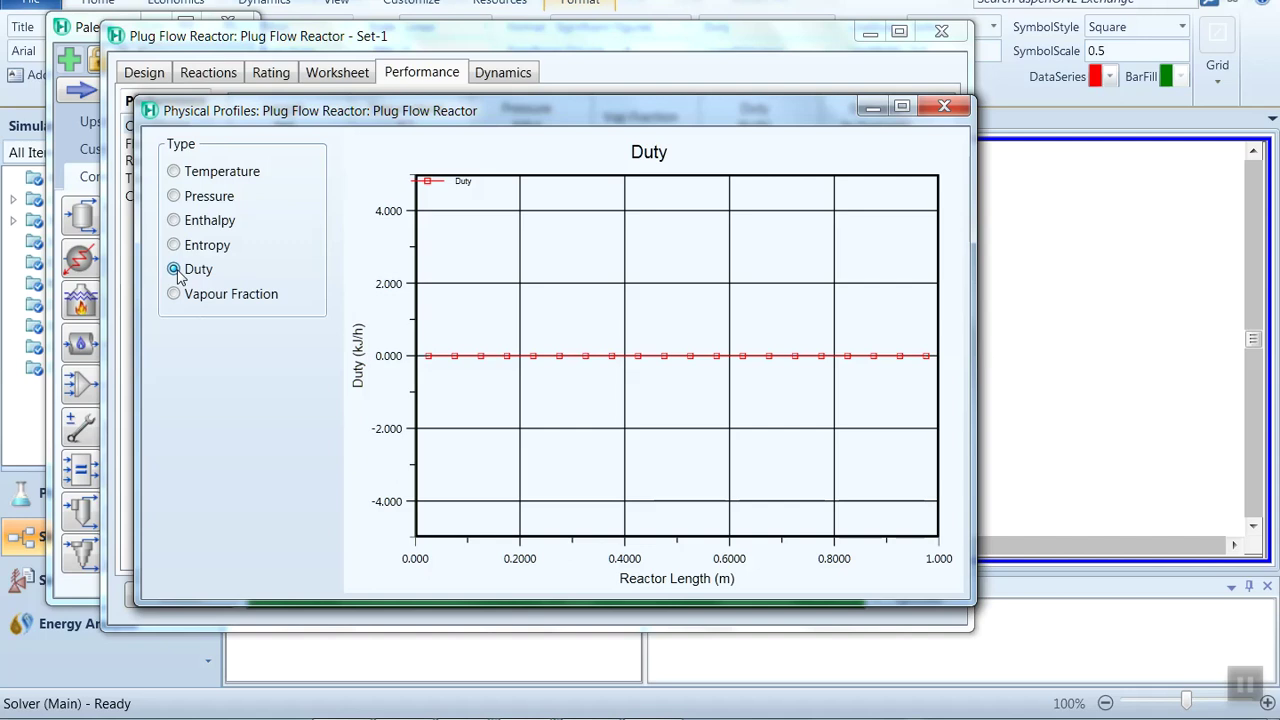
{"action": "left_click", "coordinate": [187, 175]}
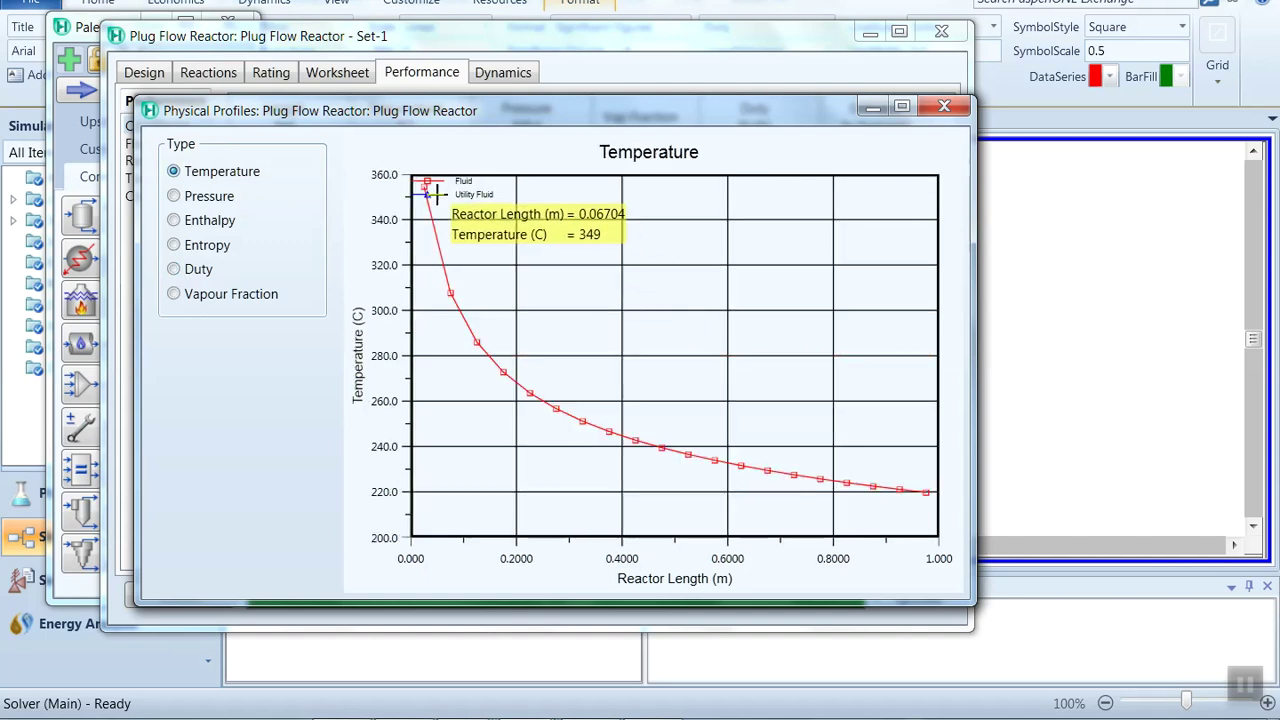
{"action": "left_click_drag", "start_coordinate": [427, 185], "coordinate": [916, 528]}
{"action": "left_click", "coordinate": [944, 106]}
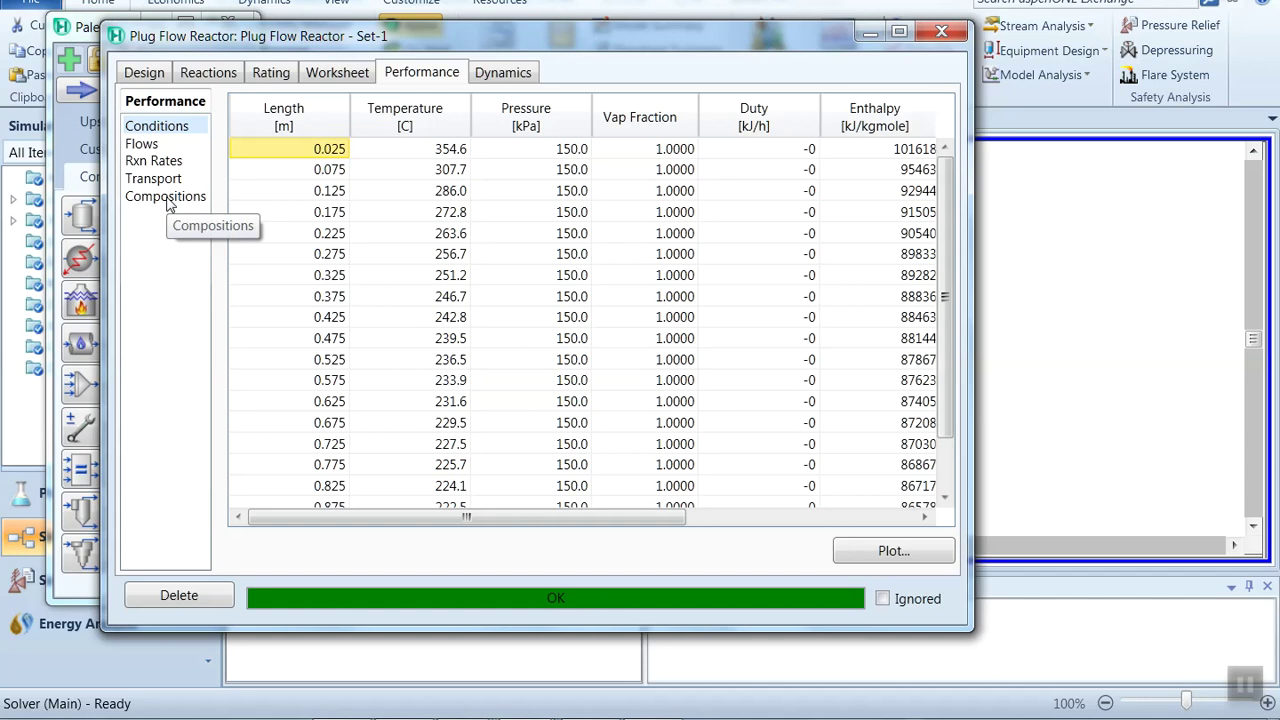
Step: Plot the E-Benzene and Styrene composition profiles along the reactor length, examine them, and close the plot and the reactor
{"action": "left_click", "coordinate": [168, 200]}
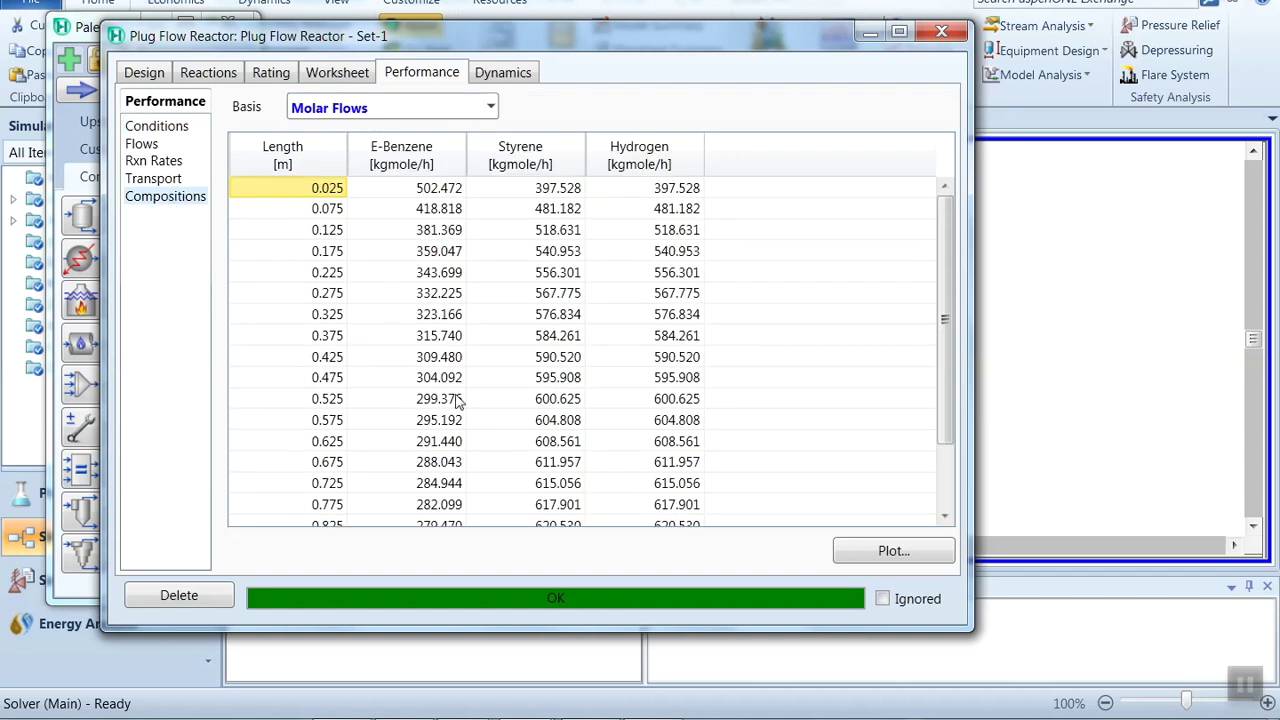
{"action": "left_click", "coordinate": [893, 560]}
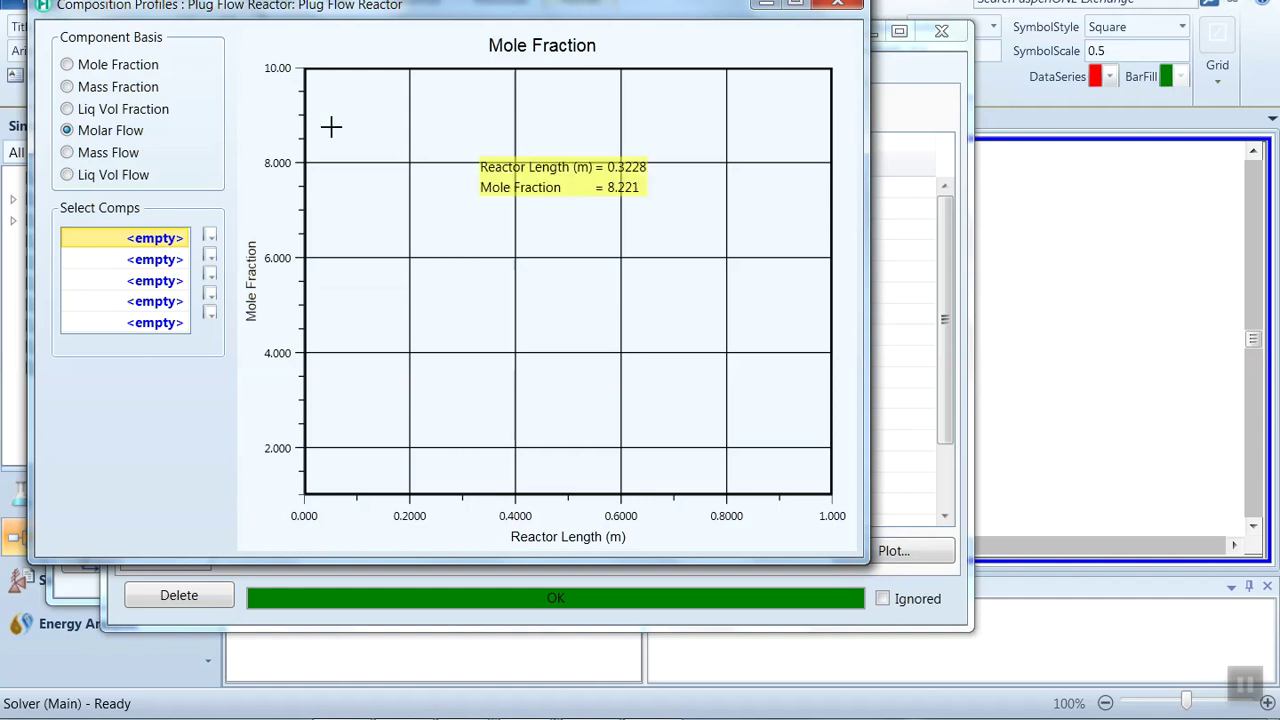
{"action": "mouse_move", "coordinate": [183, 247]}
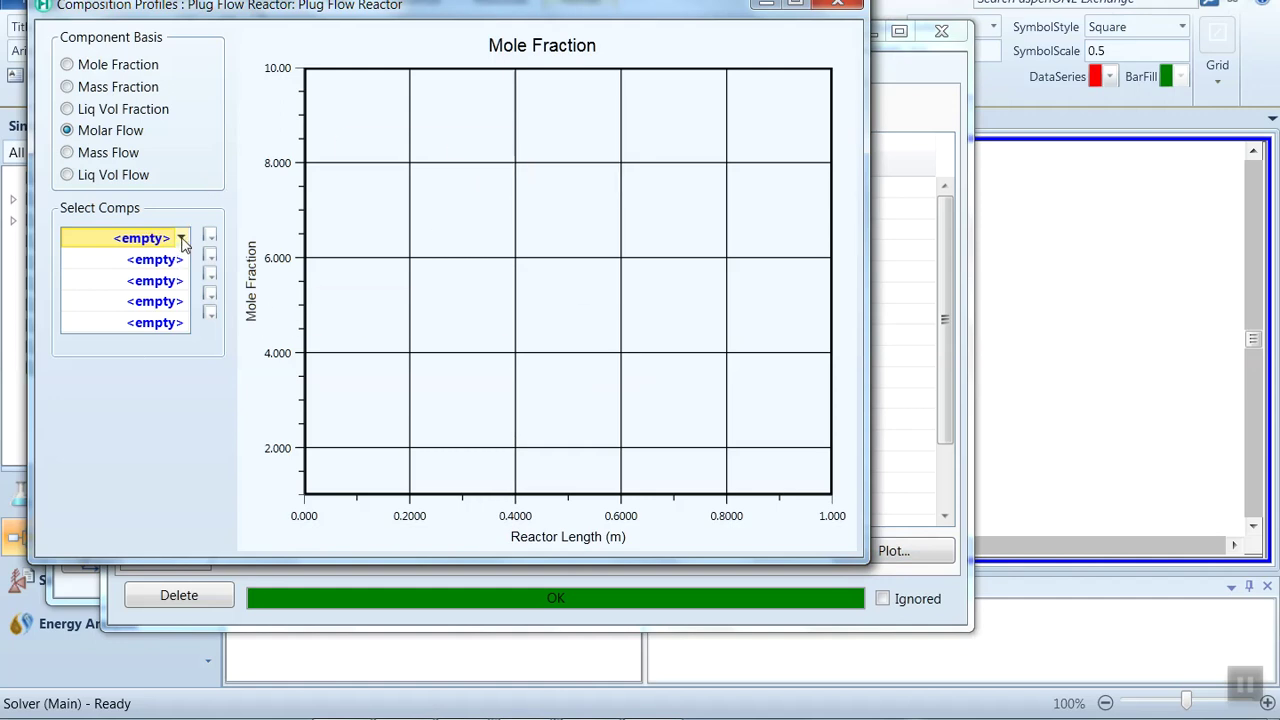
{"action": "left_click", "coordinate": [182, 238]}
{"action": "left_click", "coordinate": [182, 238]}
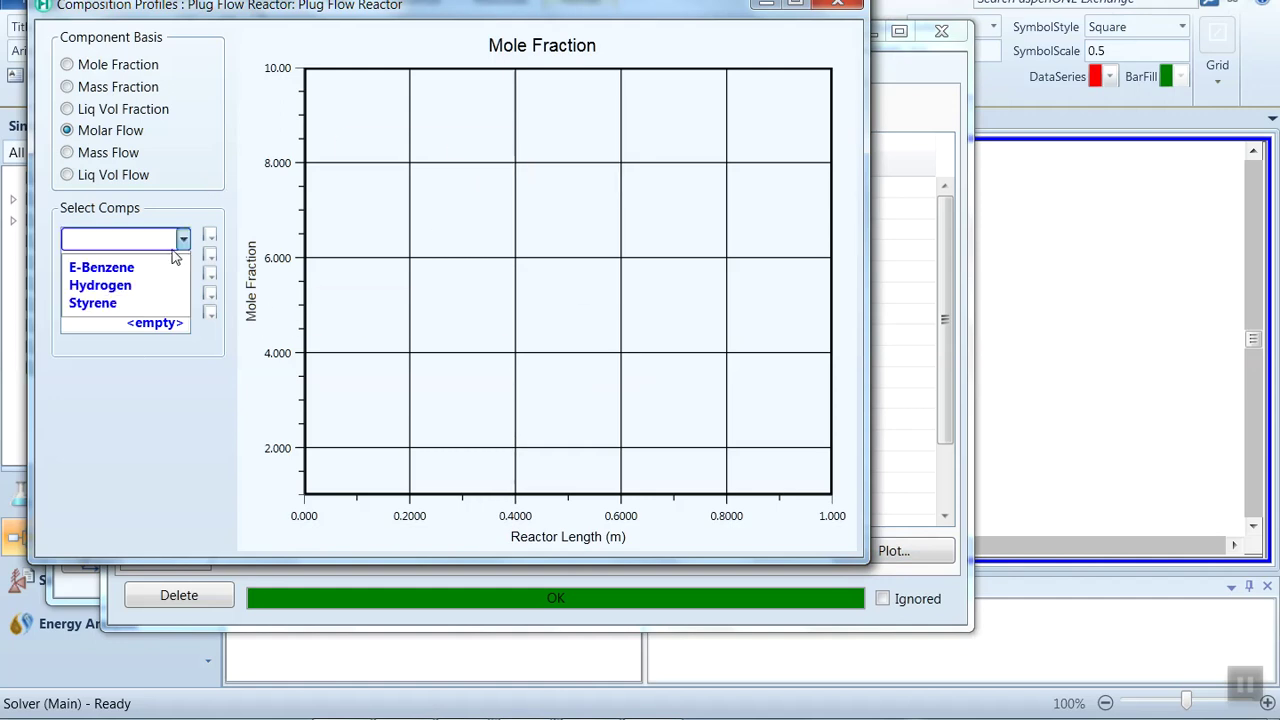
{"action": "left_click", "coordinate": [158, 262]}
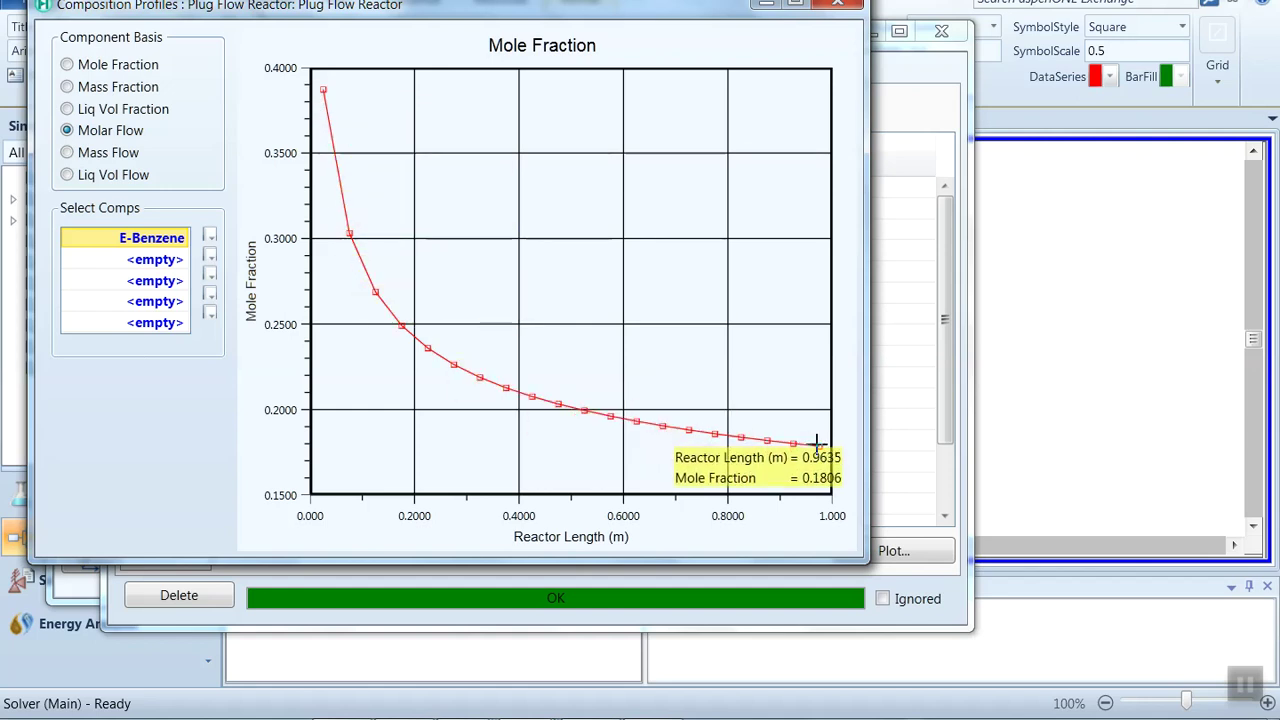
{"action": "left_click", "coordinate": [160, 259]}
{"action": "left_click", "coordinate": [183, 259]}
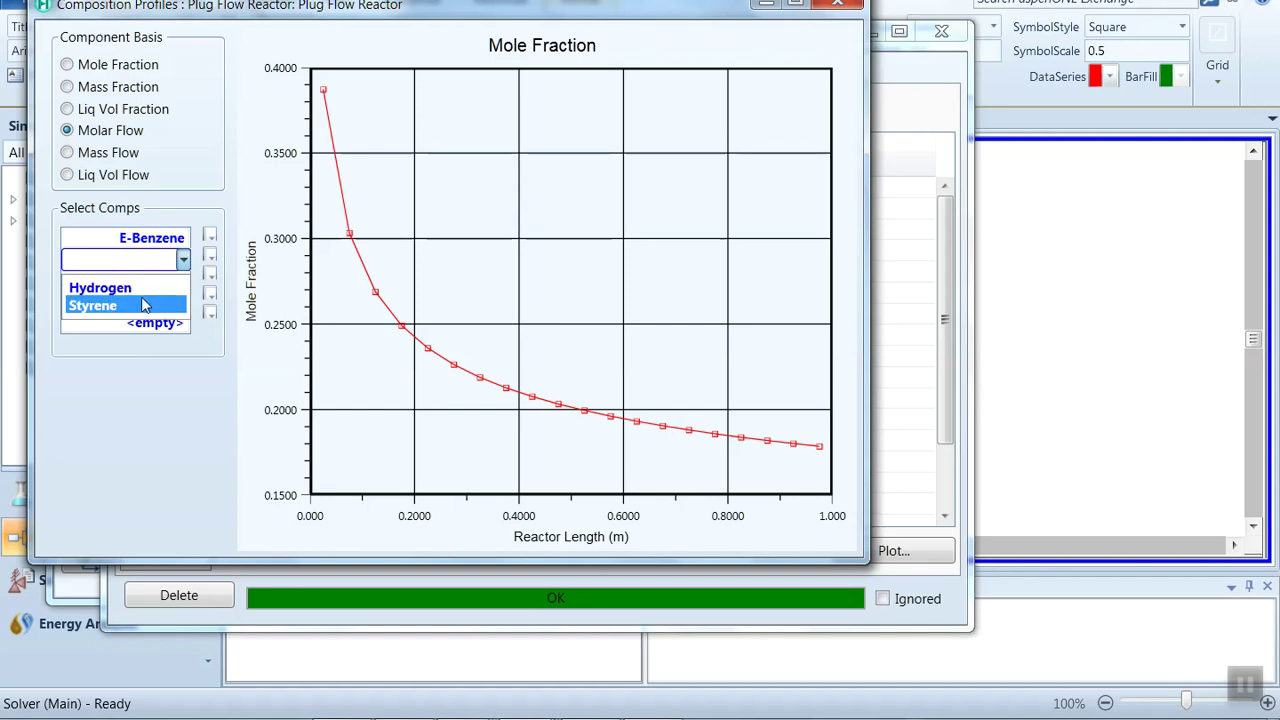
{"action": "left_click", "coordinate": [145, 304]}
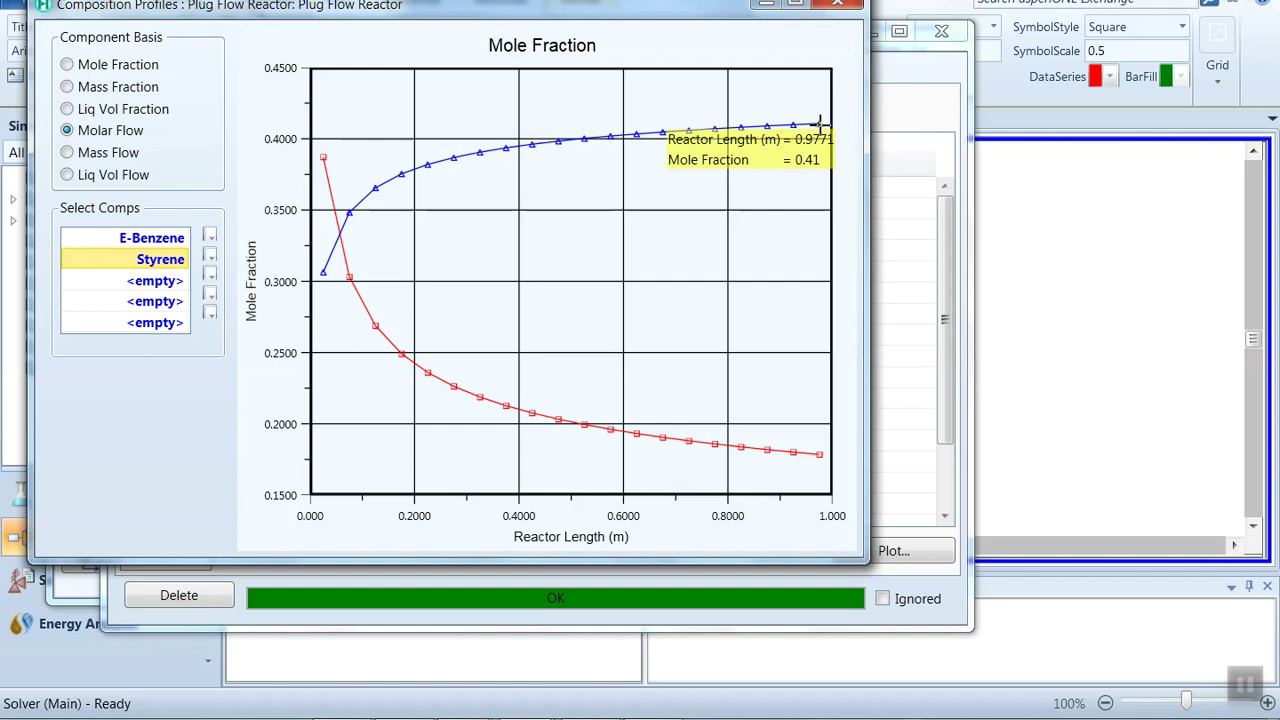
{"action": "left_click", "coordinate": [853, 8]}
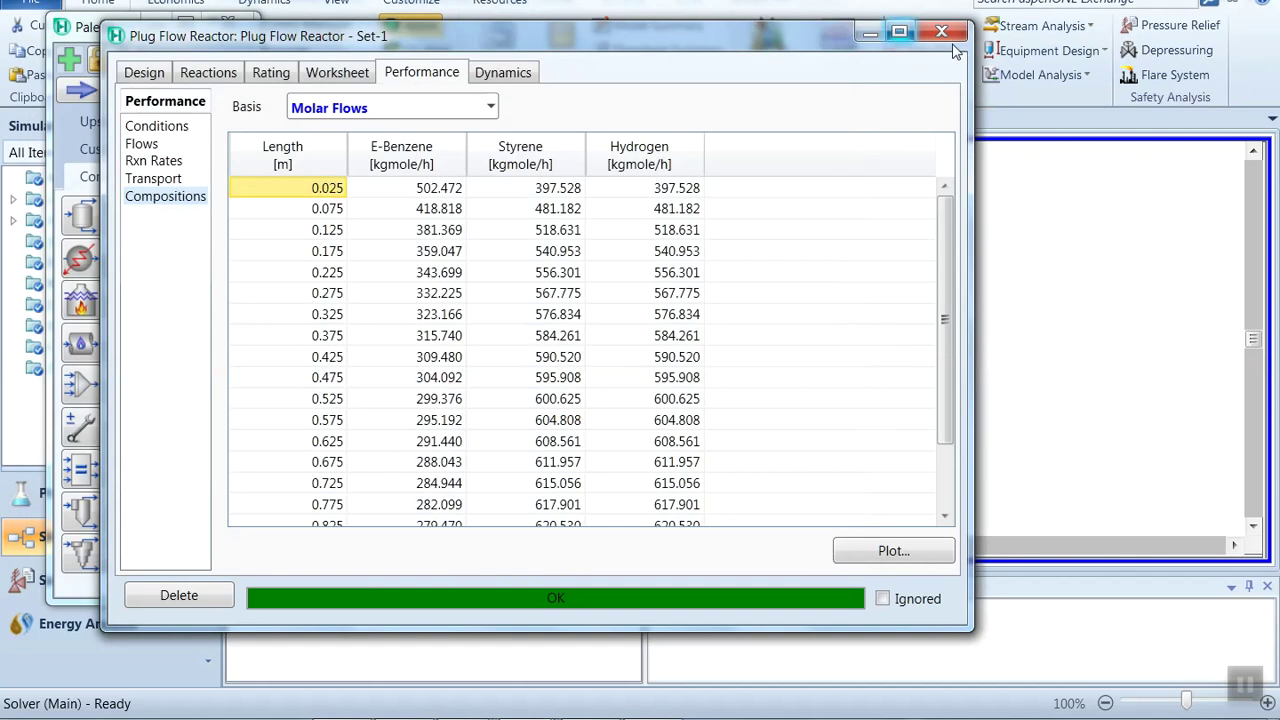
{"action": "left_click", "coordinate": [953, 37]}
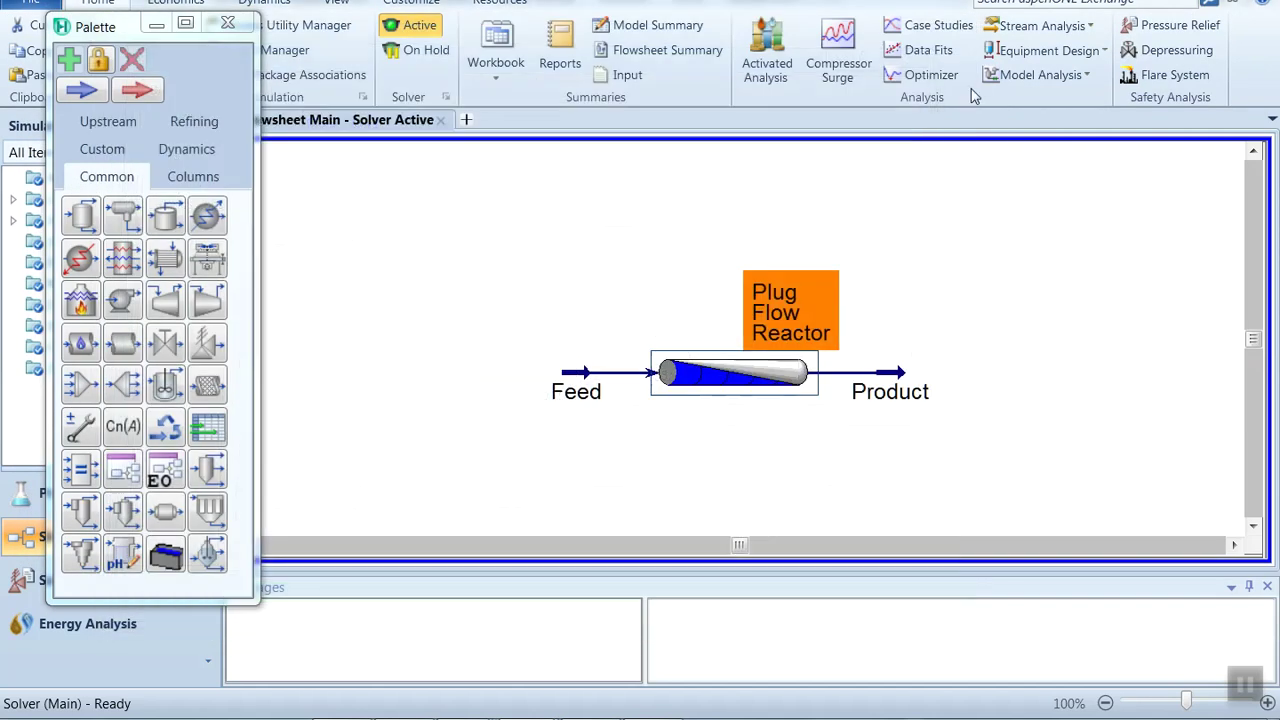
Step: Add a workbook table of the Material Streams page to the flowsheet below the plug flow reactor
{"action": "left_click", "coordinate": [986, 252]}
{"action": "right_click", "coordinate": [986, 252]}
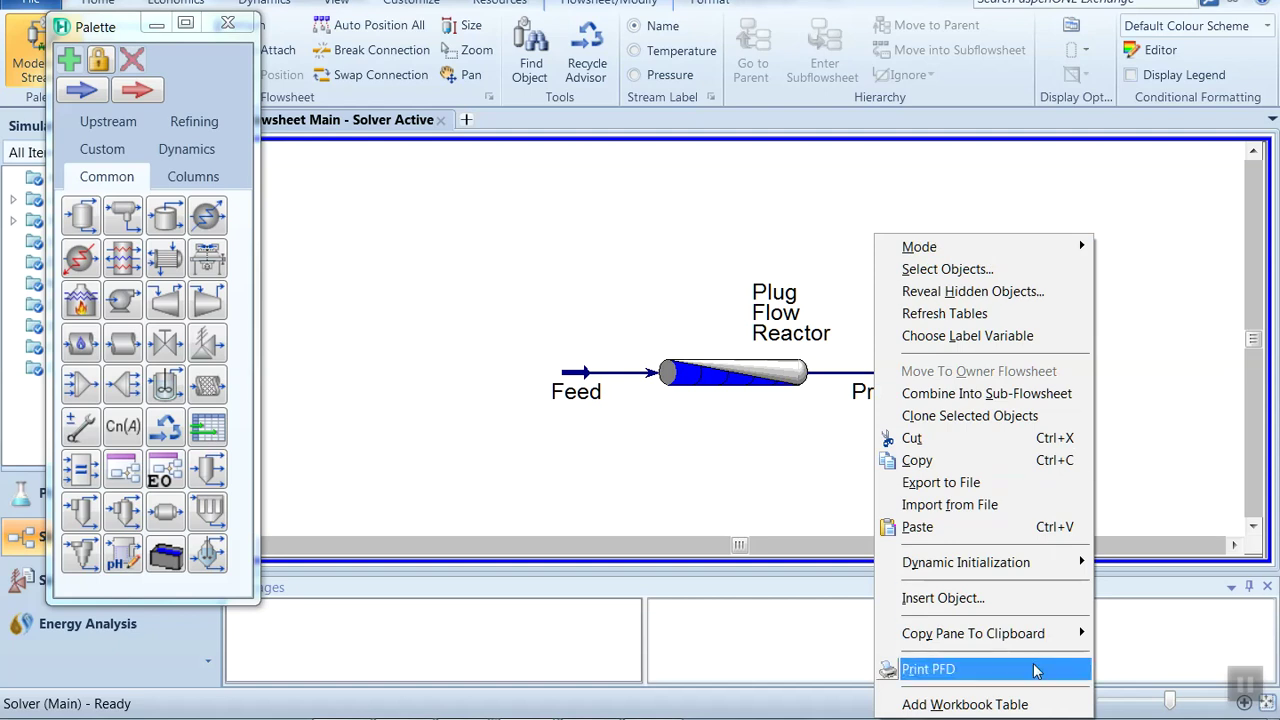
{"action": "left_click", "coordinate": [1022, 705]}
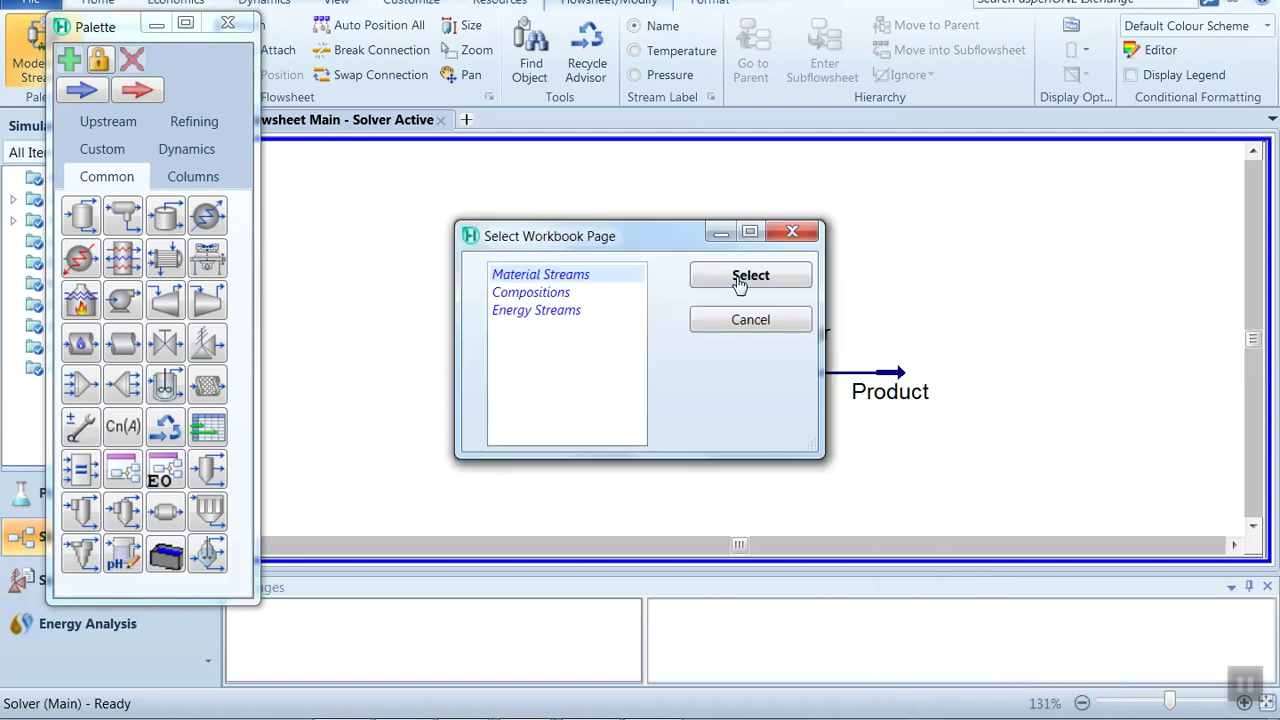
{"action": "left_click", "coordinate": [740, 282]}
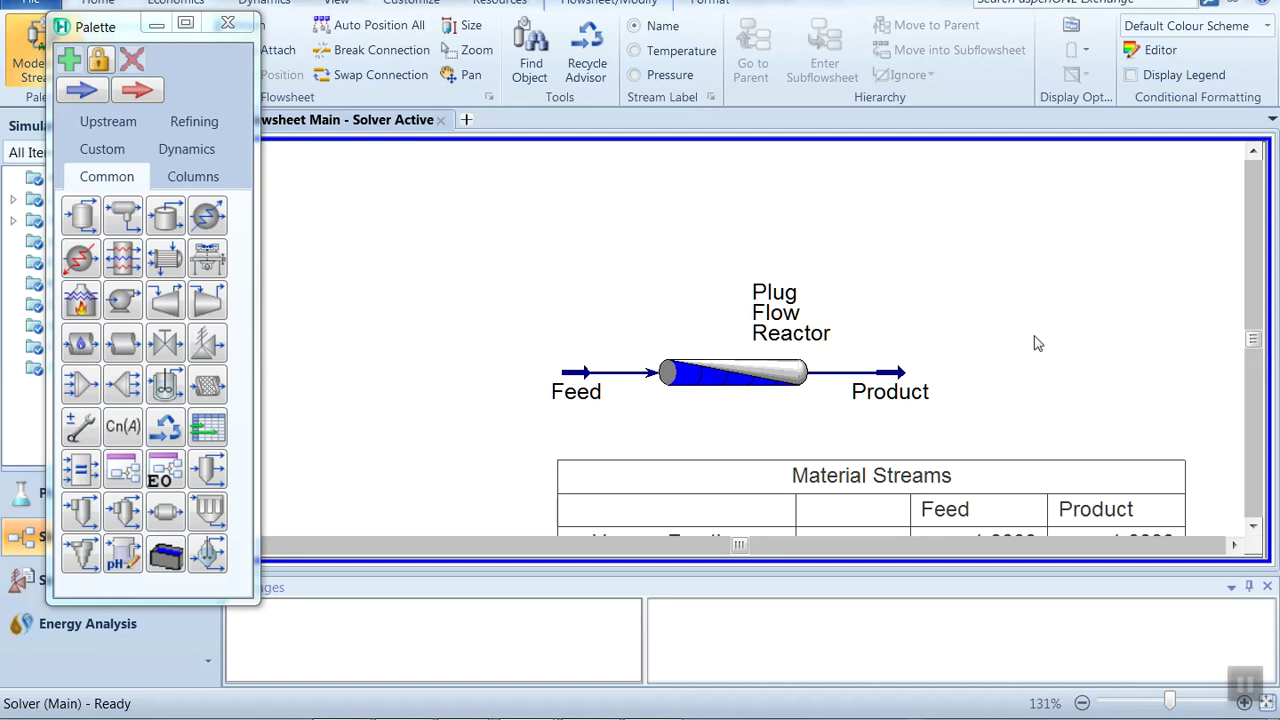
Step: Add a workbook table of the Compositions page and place it above the reactor on the flowsheet
{"action": "scroll", "coordinate": [1054, 352], "scroll_direction": "down", "scroll_amount": 3}
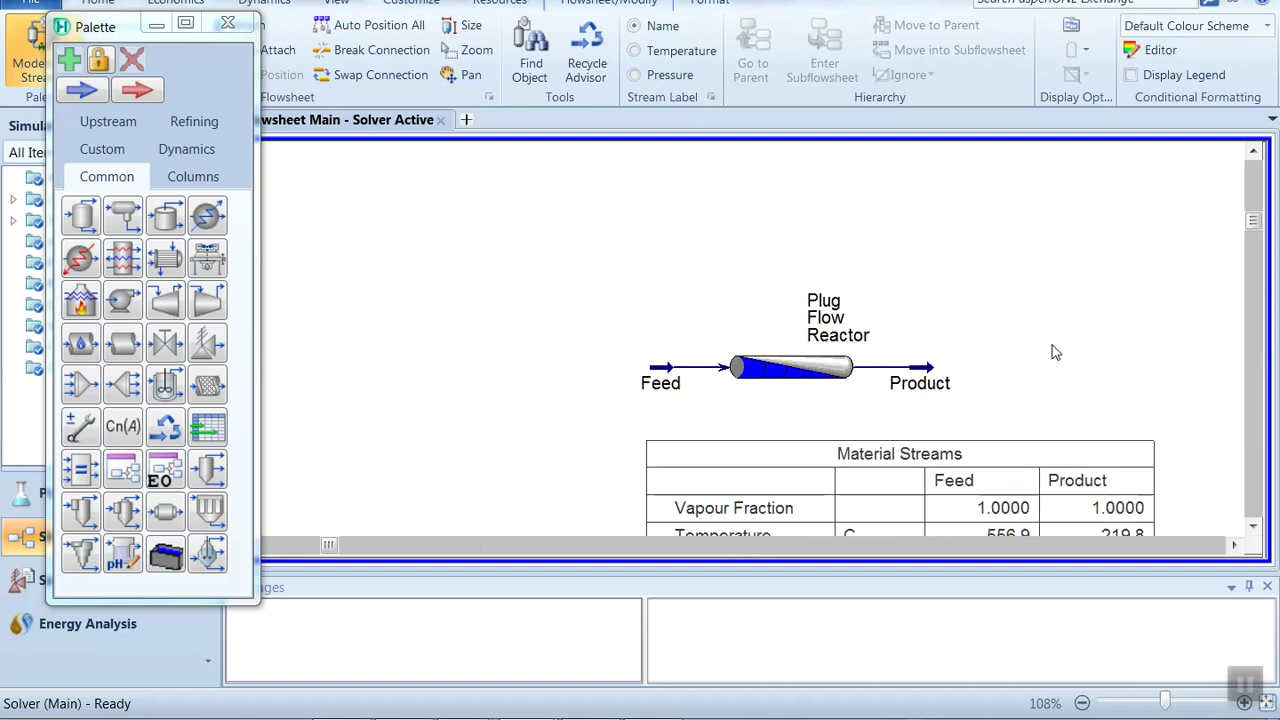
{"action": "right_click", "coordinate": [594, 327]}
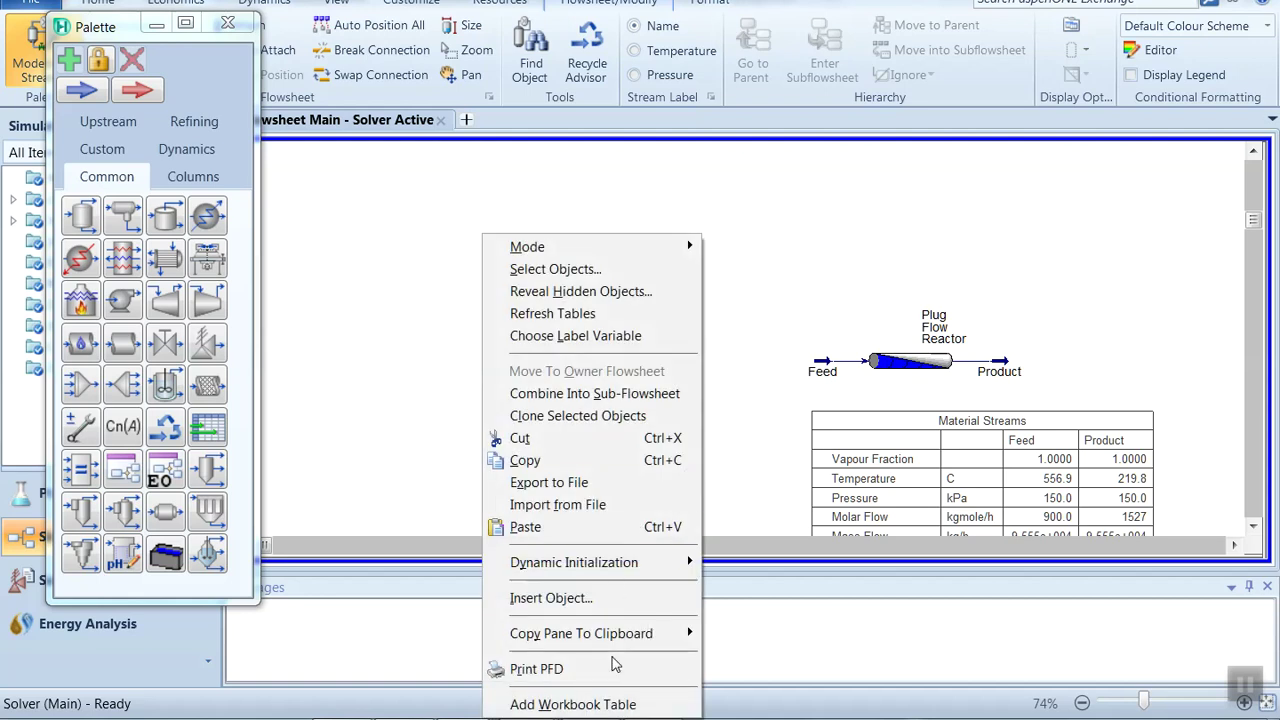
{"action": "left_click", "coordinate": [600, 700]}
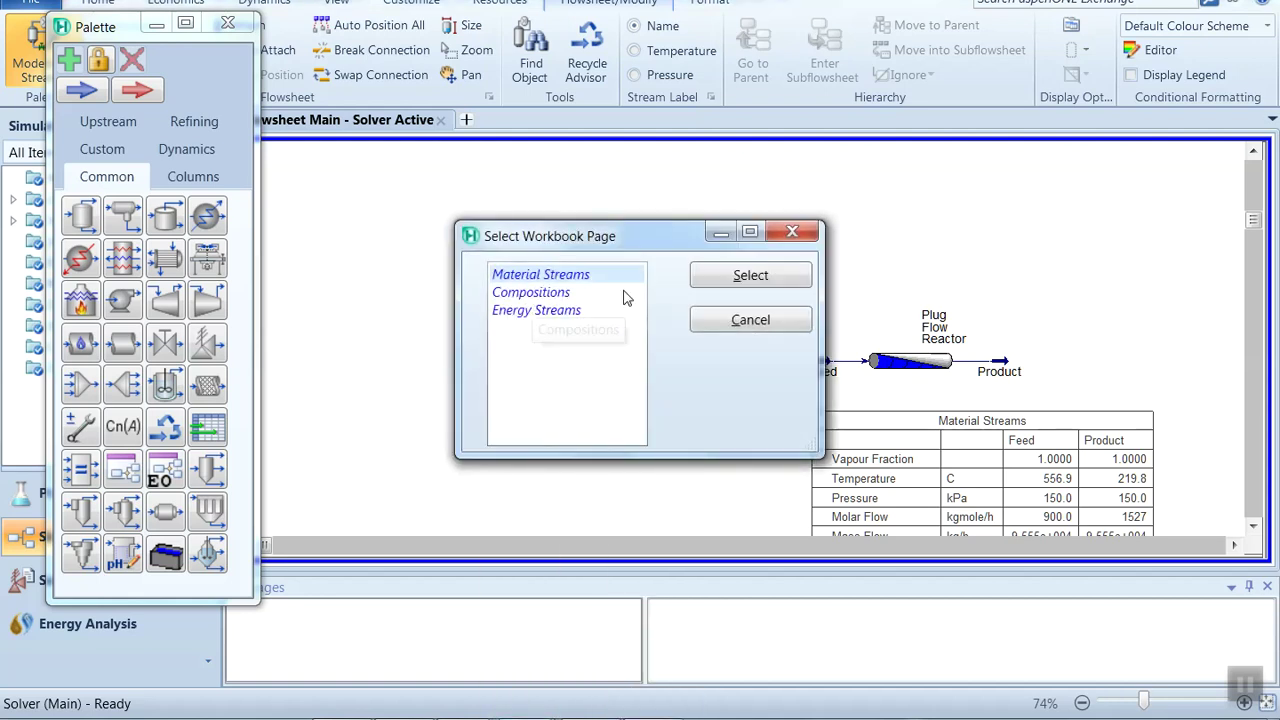
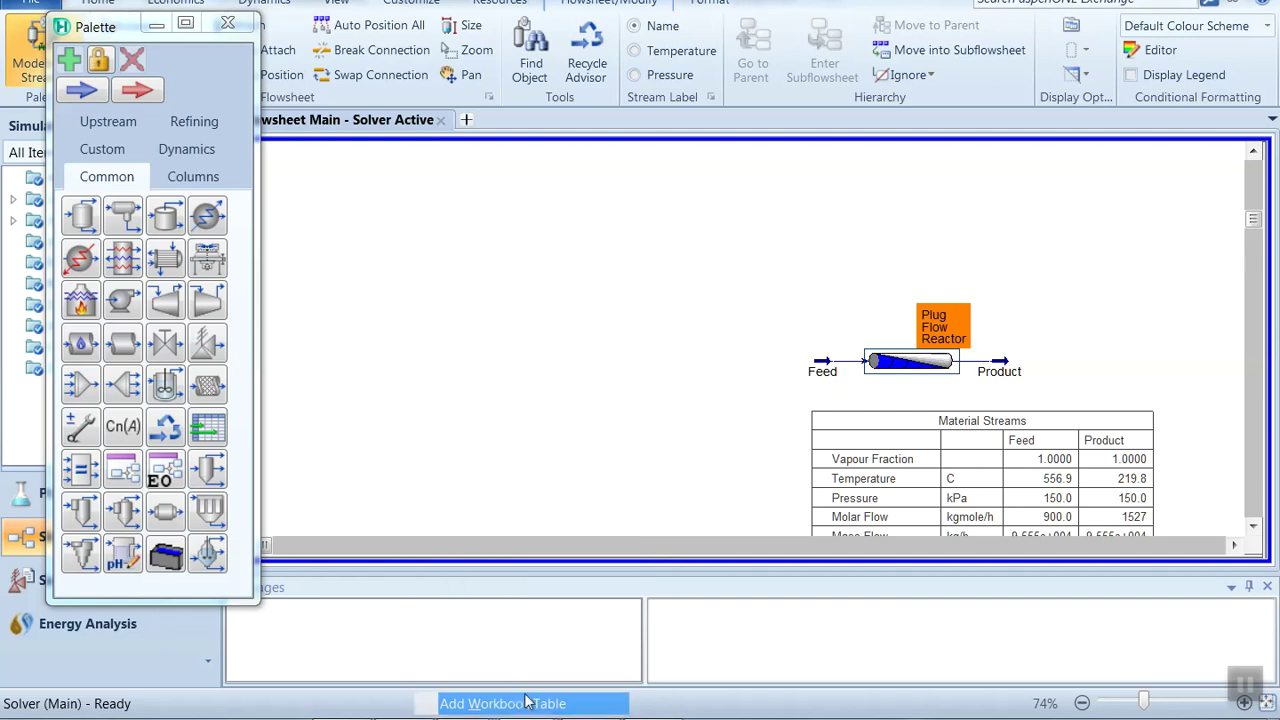
{"action": "left_click", "coordinate": [555, 292]}
{"action": "left_click", "coordinate": [724, 295]}
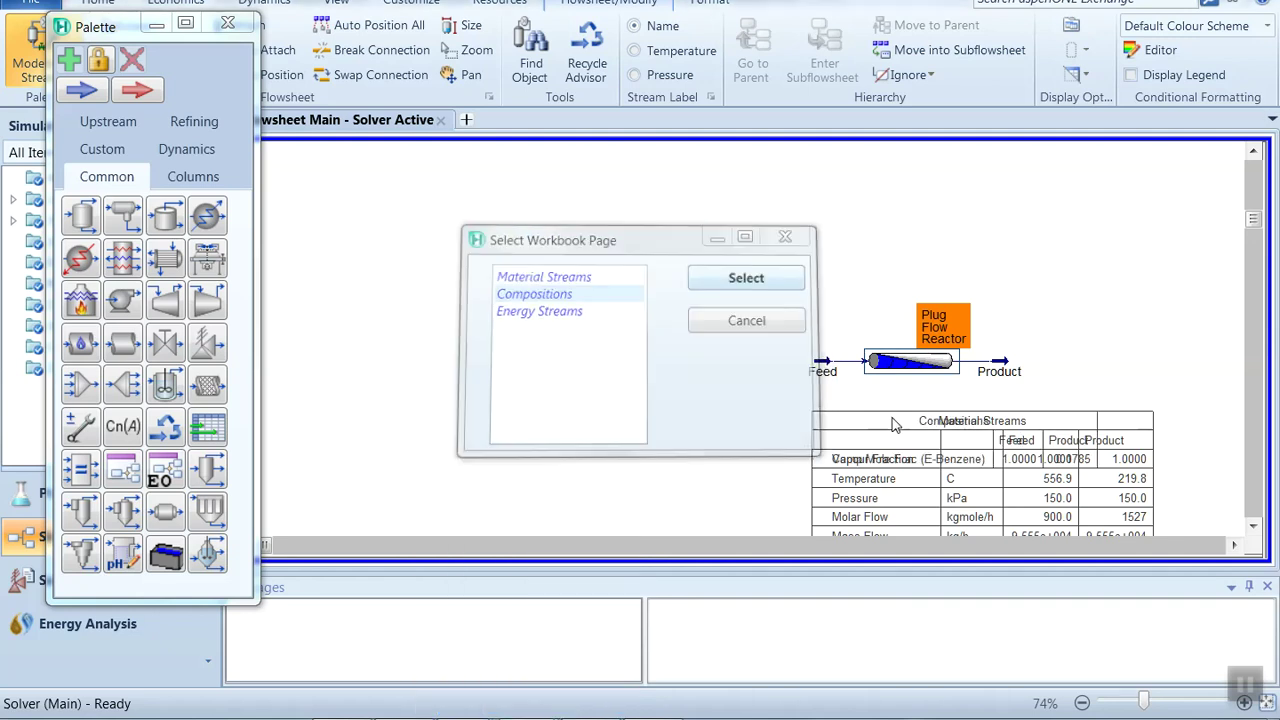
{"action": "left_click", "coordinate": [988, 292]}
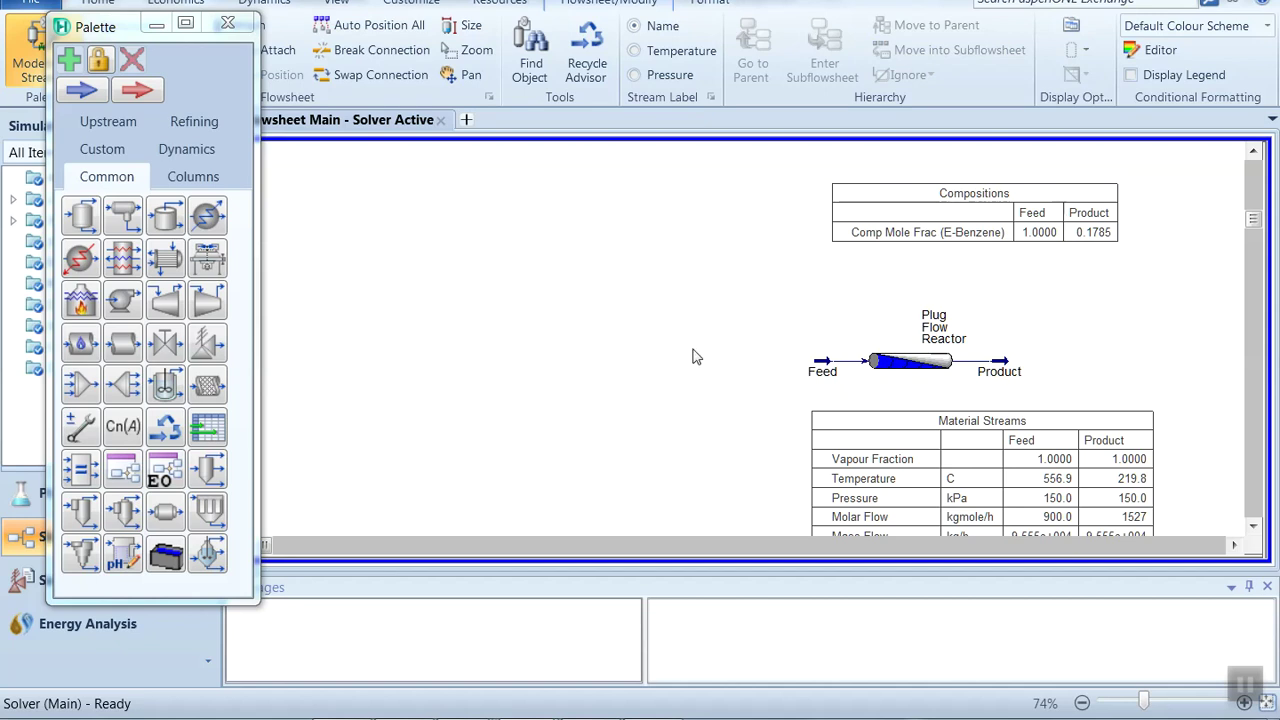
Step: Delete the plug flow reactor from the flowsheet, keeping the Feed and Product streams
{"action": "double_click", "coordinate": [893, 372]}
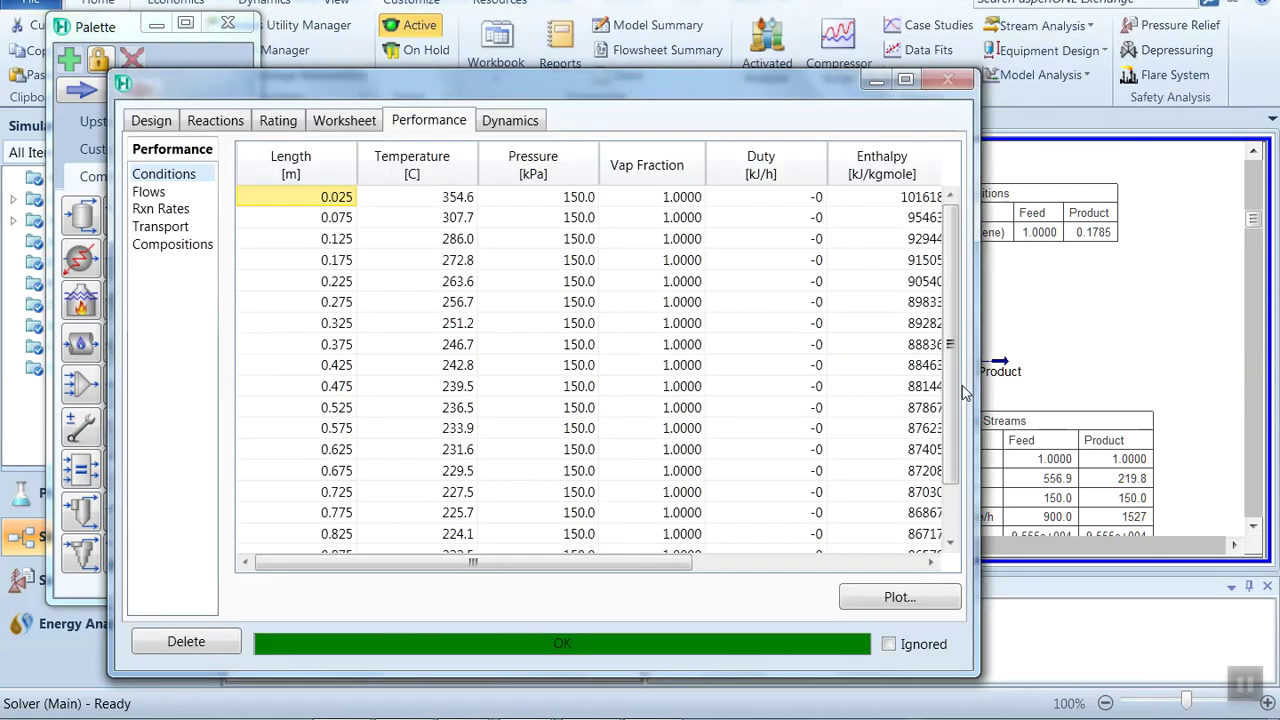
{"action": "key", "text": "Escape"}
{"action": "key", "text": "Delete"}
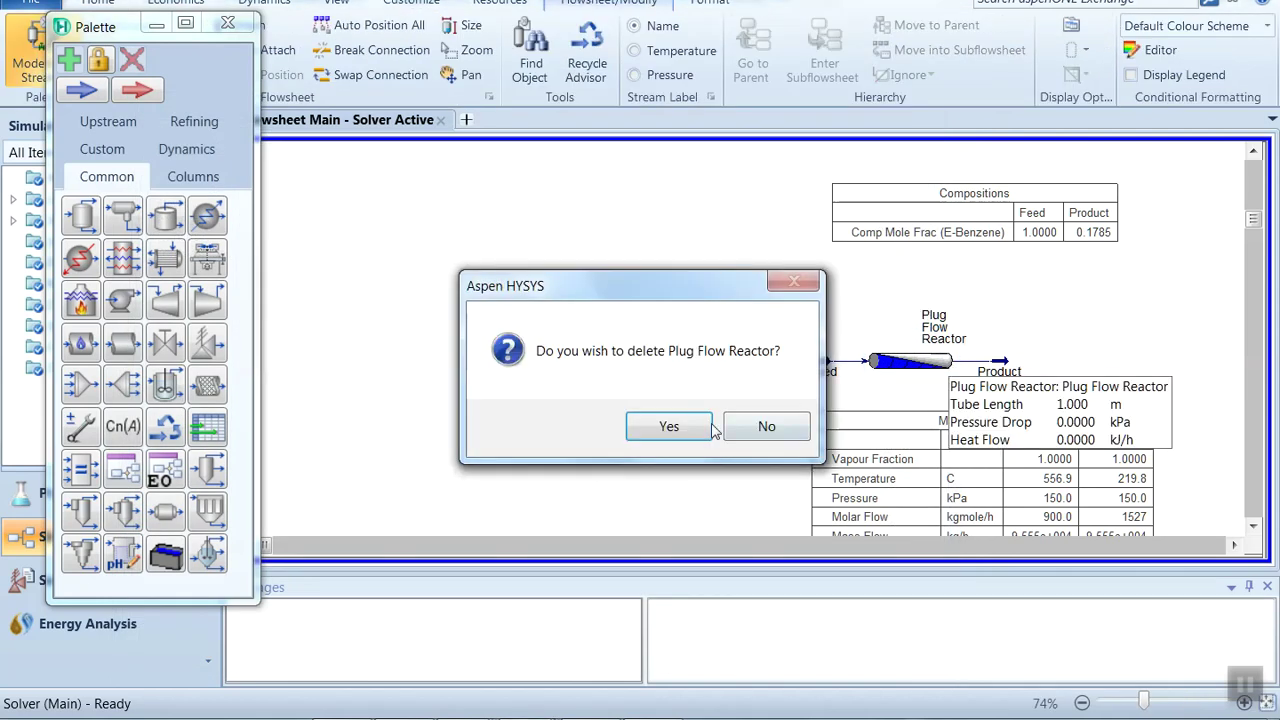
{"action": "left_click", "coordinate": [668, 424]}
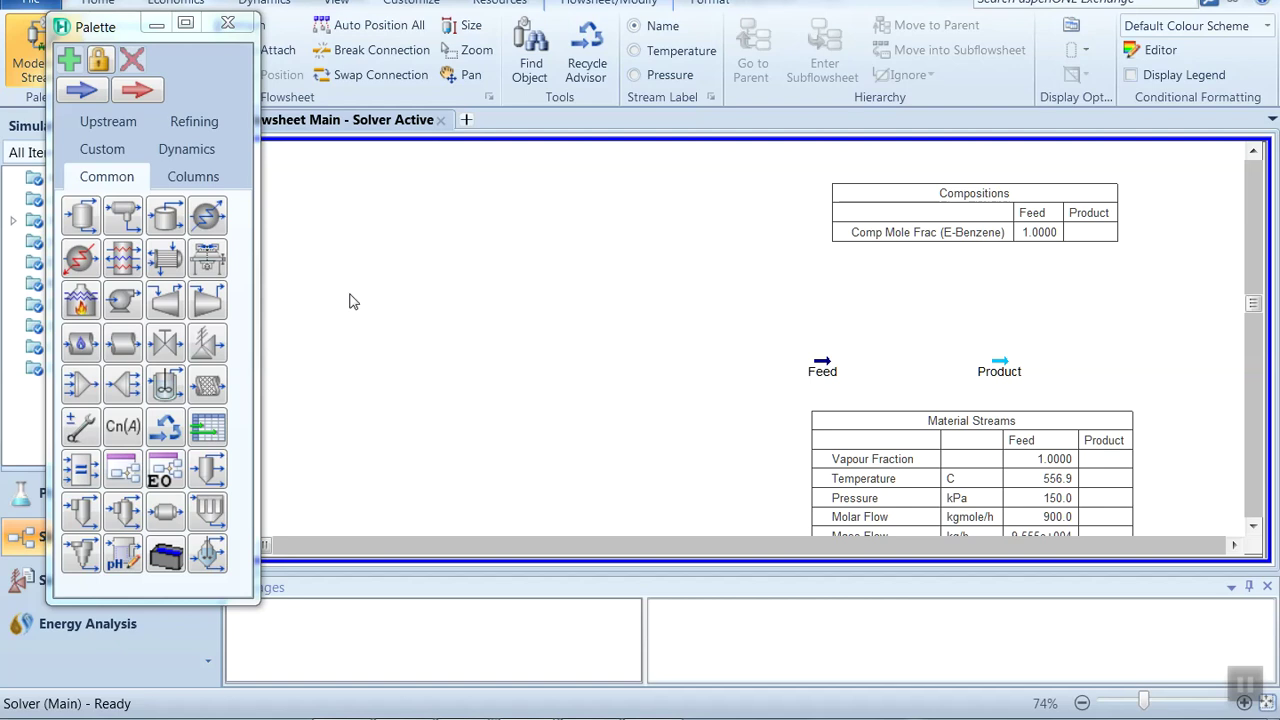
Step: Place a continuous stirred tank reactor between the Feed and Product streams and connect Feed as its inlet
{"action": "left_click_drag", "start_coordinate": [168, 385], "coordinate": [938, 410]}
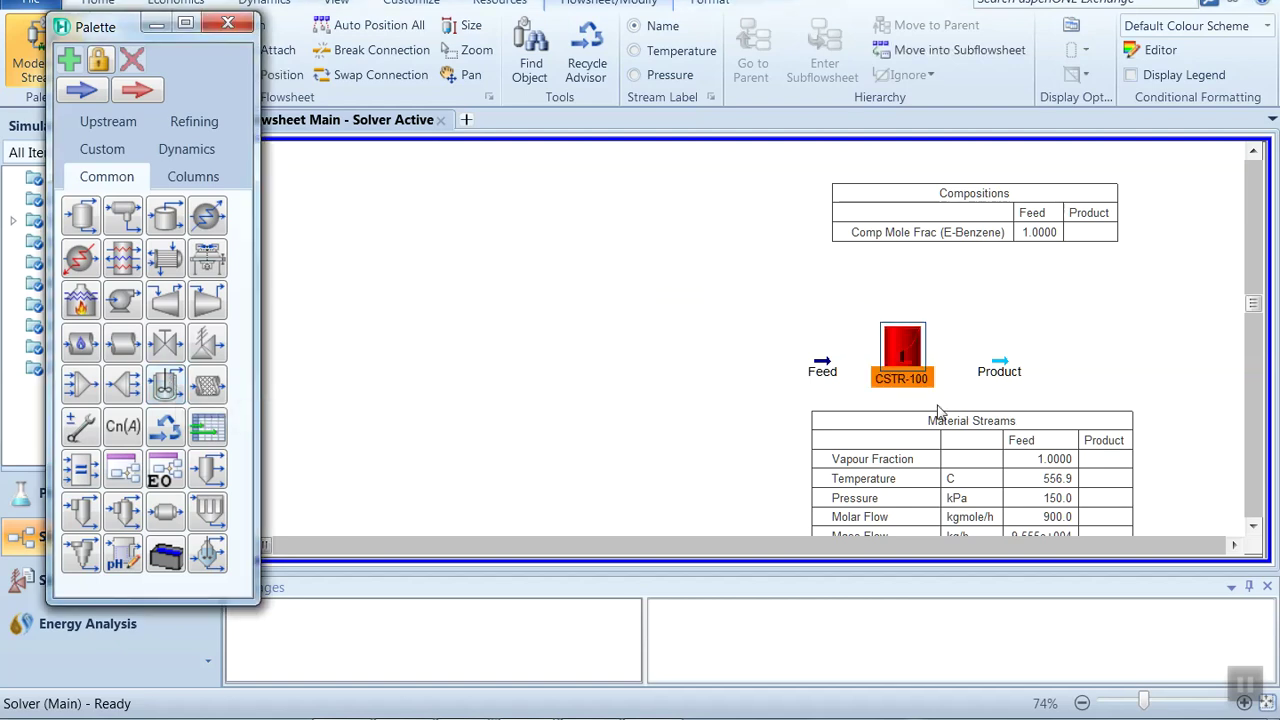
{"action": "double_click", "coordinate": [903, 362]}
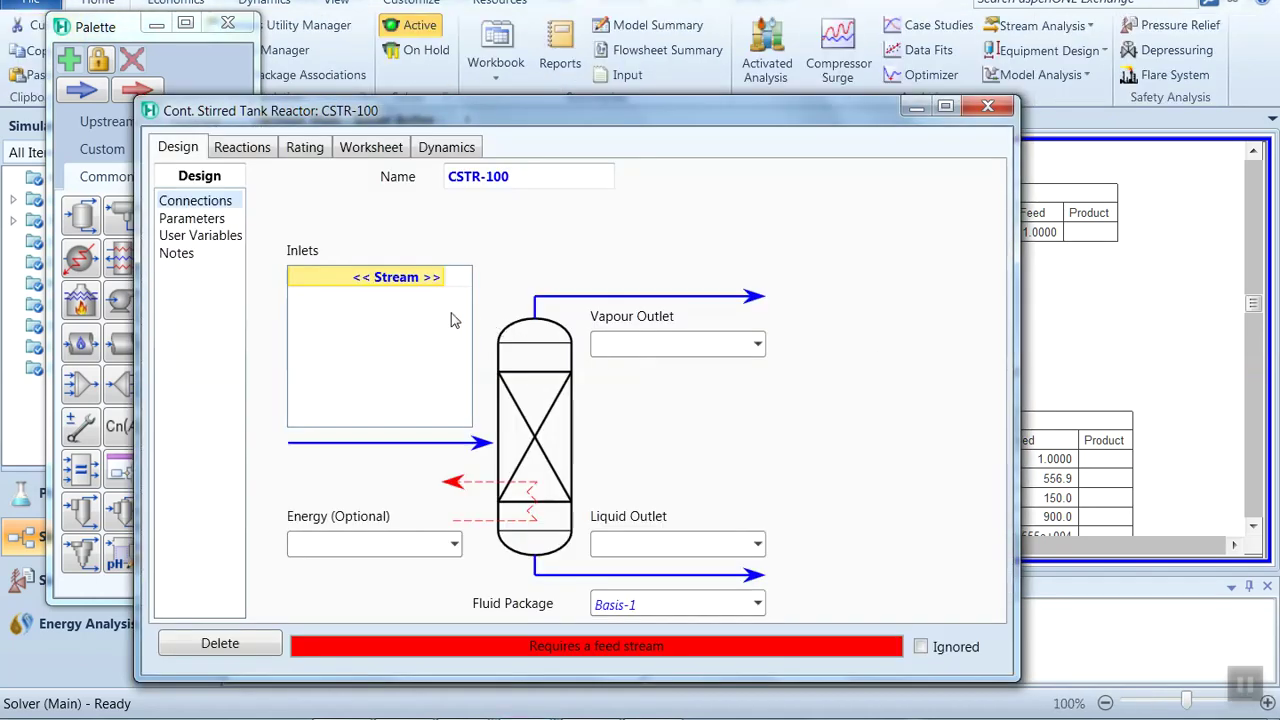
{"action": "left_click", "coordinate": [439, 280]}
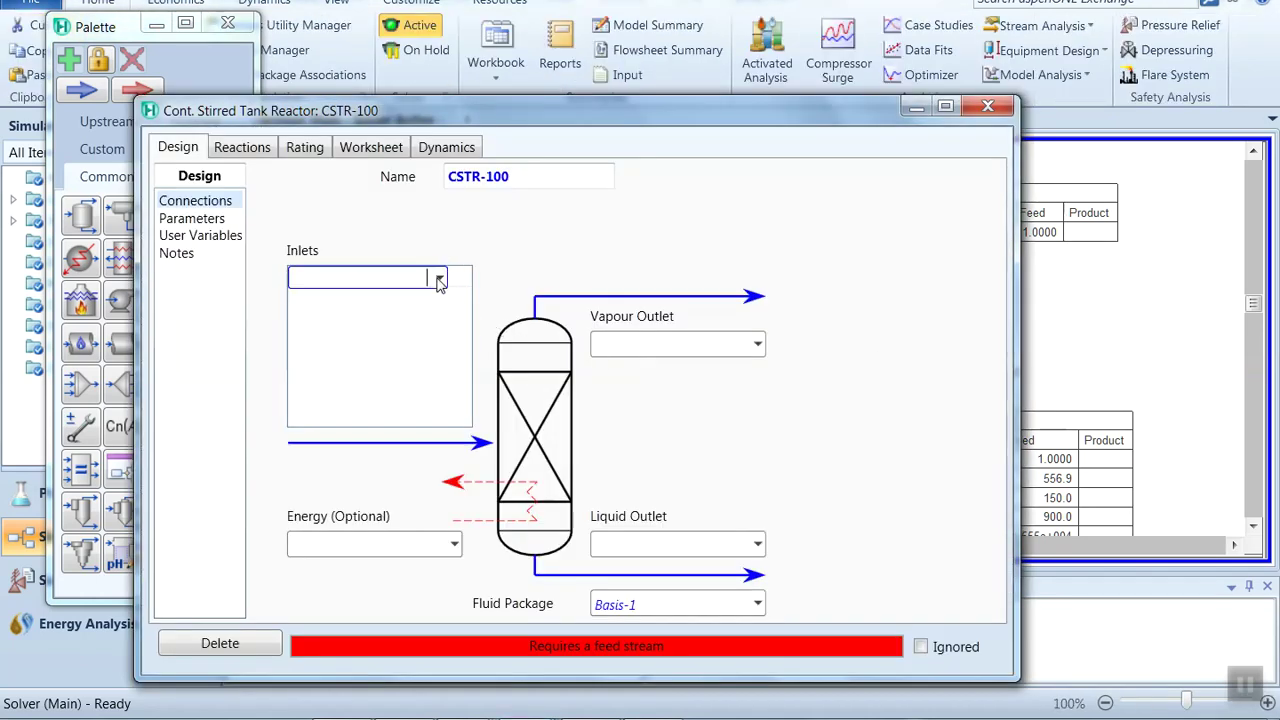
{"action": "left_click", "coordinate": [439, 280]}
{"action": "left_click", "coordinate": [398, 302]}
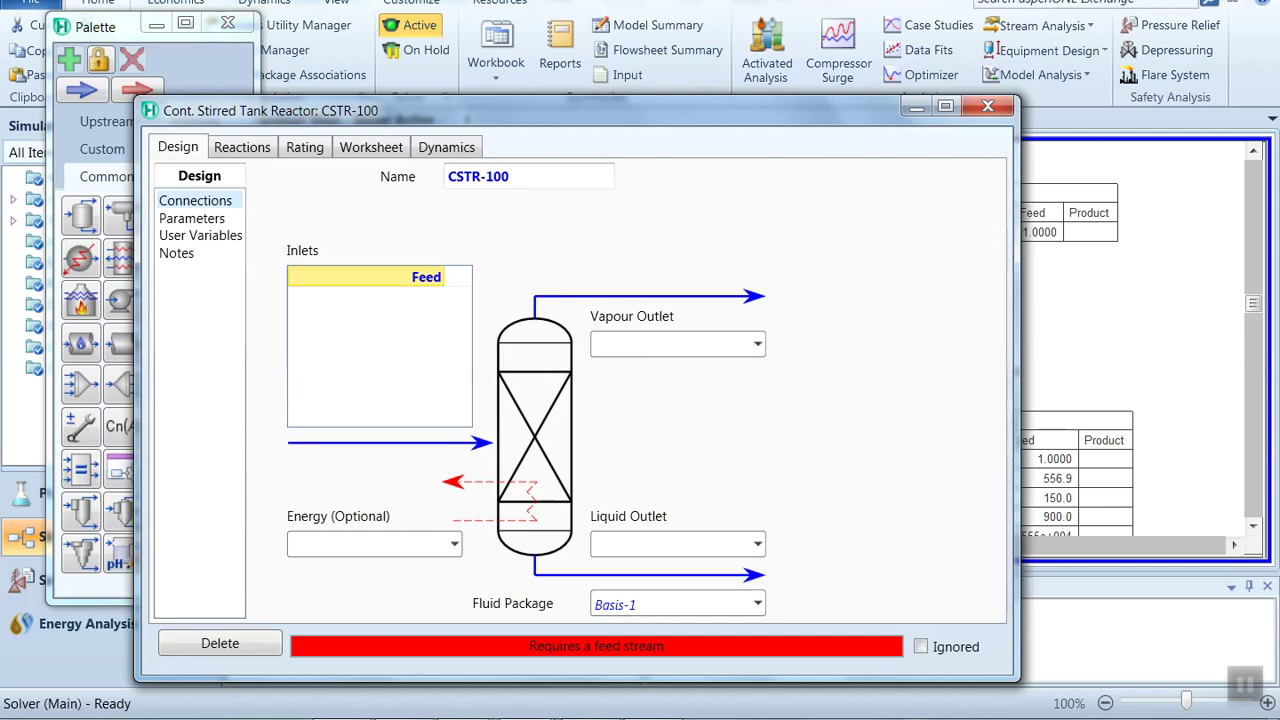
Step: Connect Product as the reactor's liquid outlet and create a stream named Vapor as its vapour outlet
{"action": "left_click", "coordinate": [757, 543]}
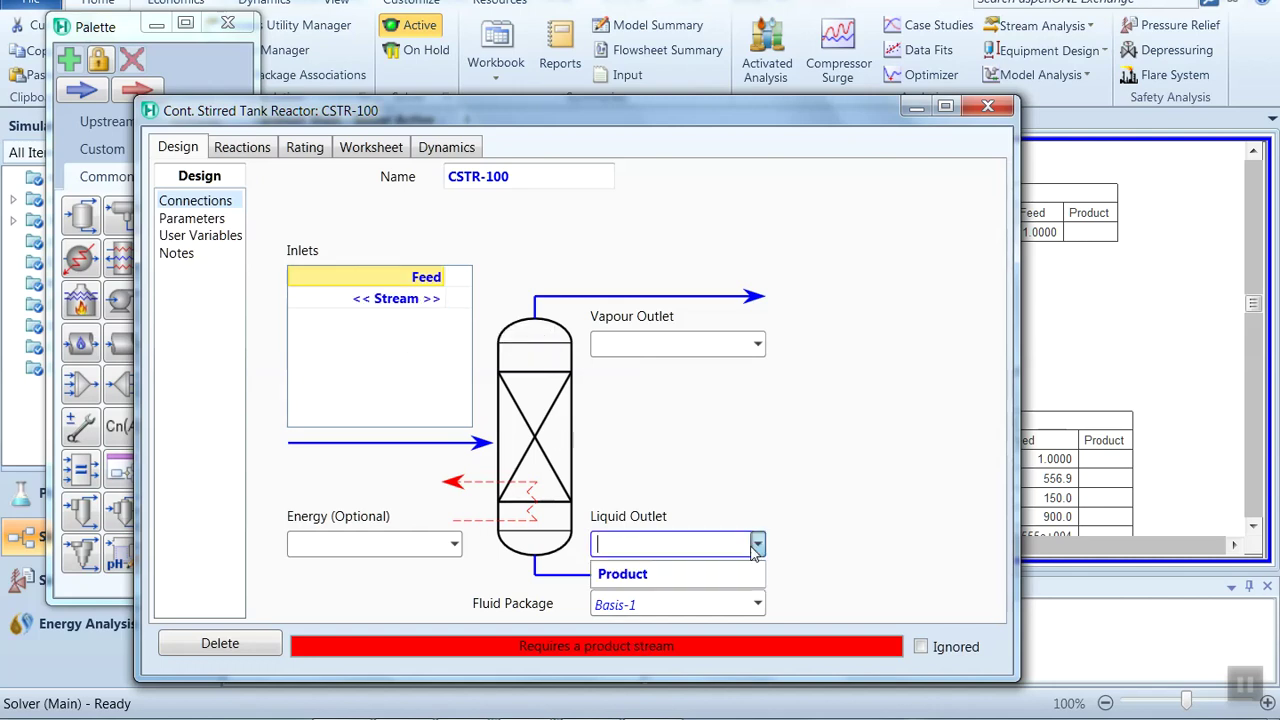
{"action": "left_click", "coordinate": [674, 575]}
{"action": "left_click", "coordinate": [643, 345]}
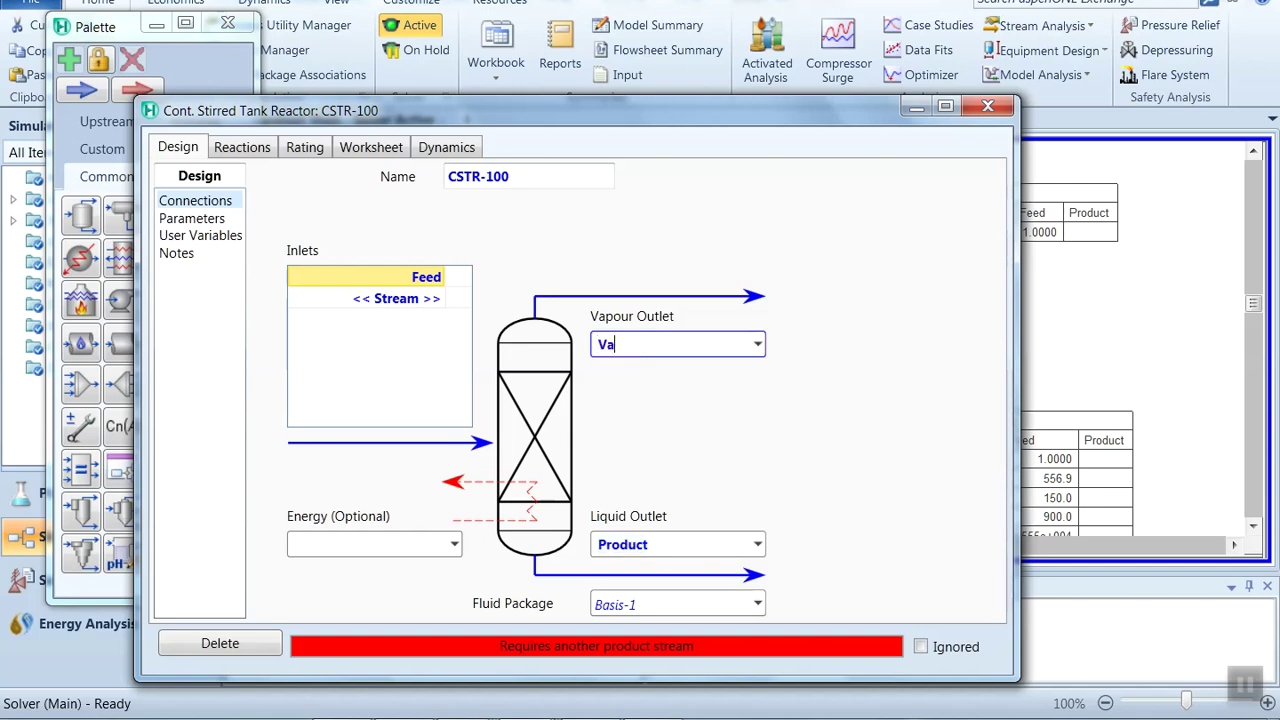
{"action": "key", "text": "Return"}
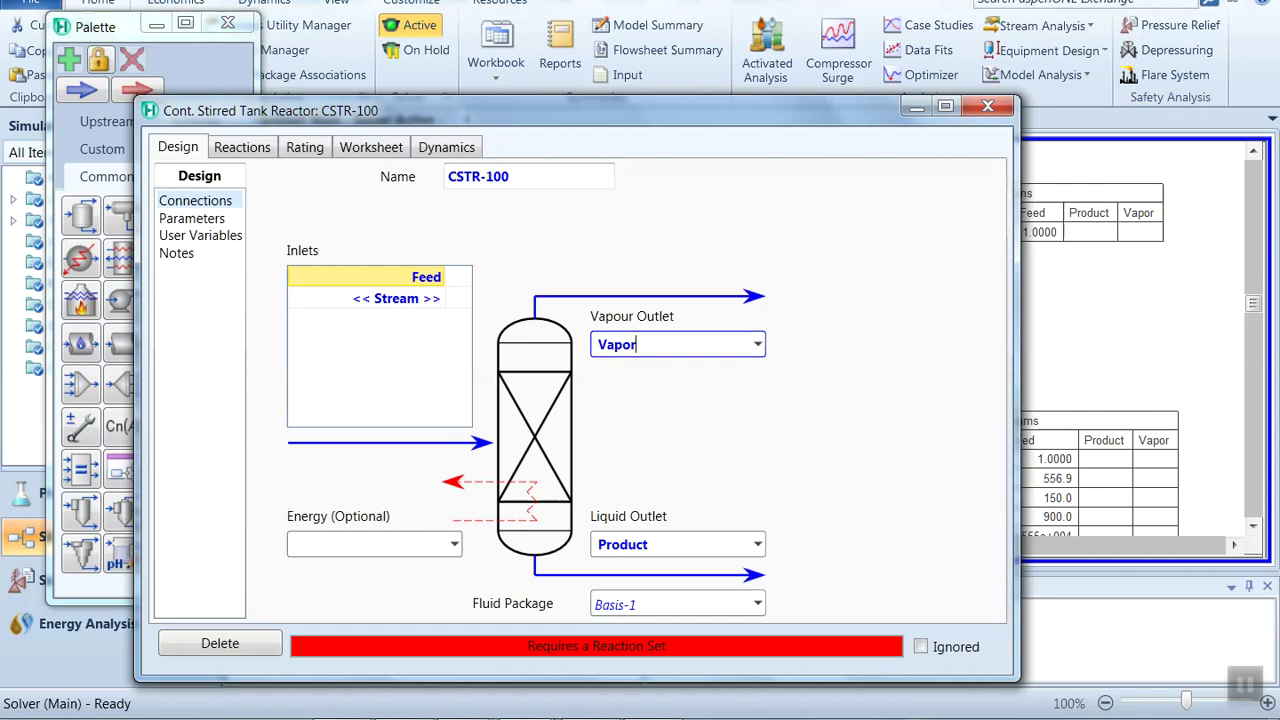
Step: Check the stirred tank reactor's parameters and assign it the reaction set Set-1
{"action": "left_click", "coordinate": [189, 220]}
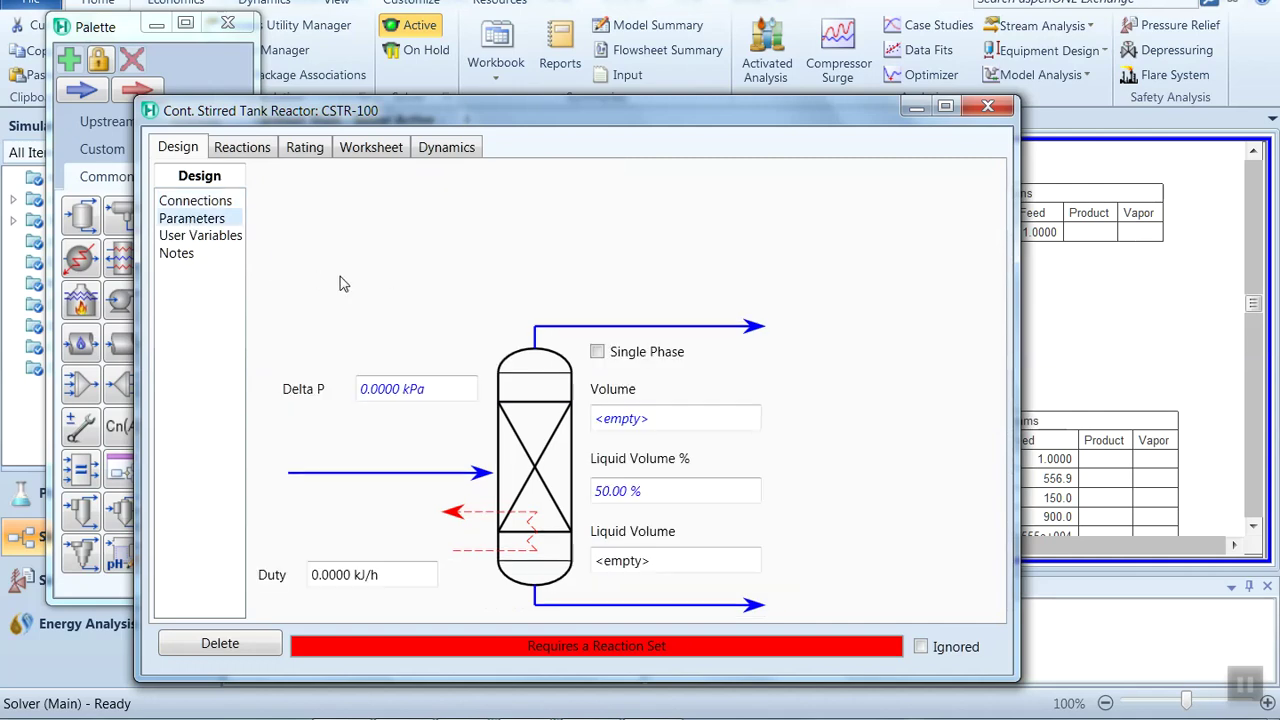
{"action": "left_click", "coordinate": [242, 147]}
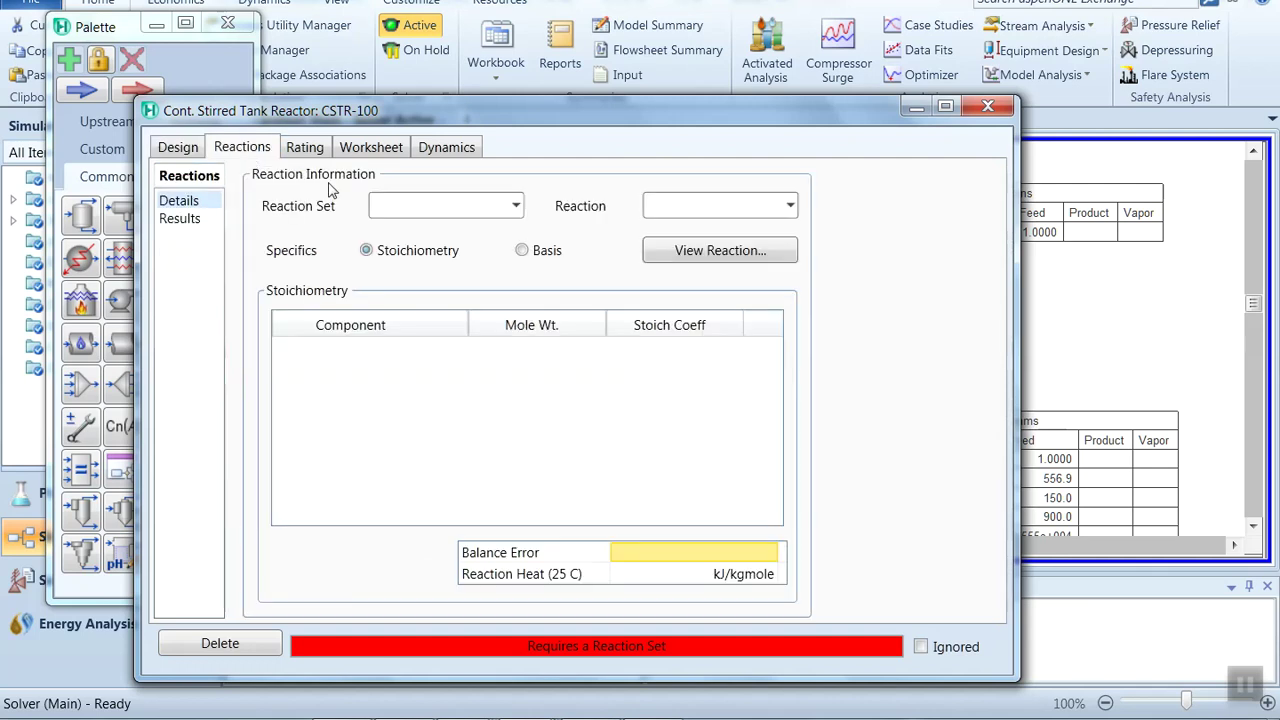
{"action": "left_click", "coordinate": [515, 205]}
{"action": "left_click", "coordinate": [495, 231]}
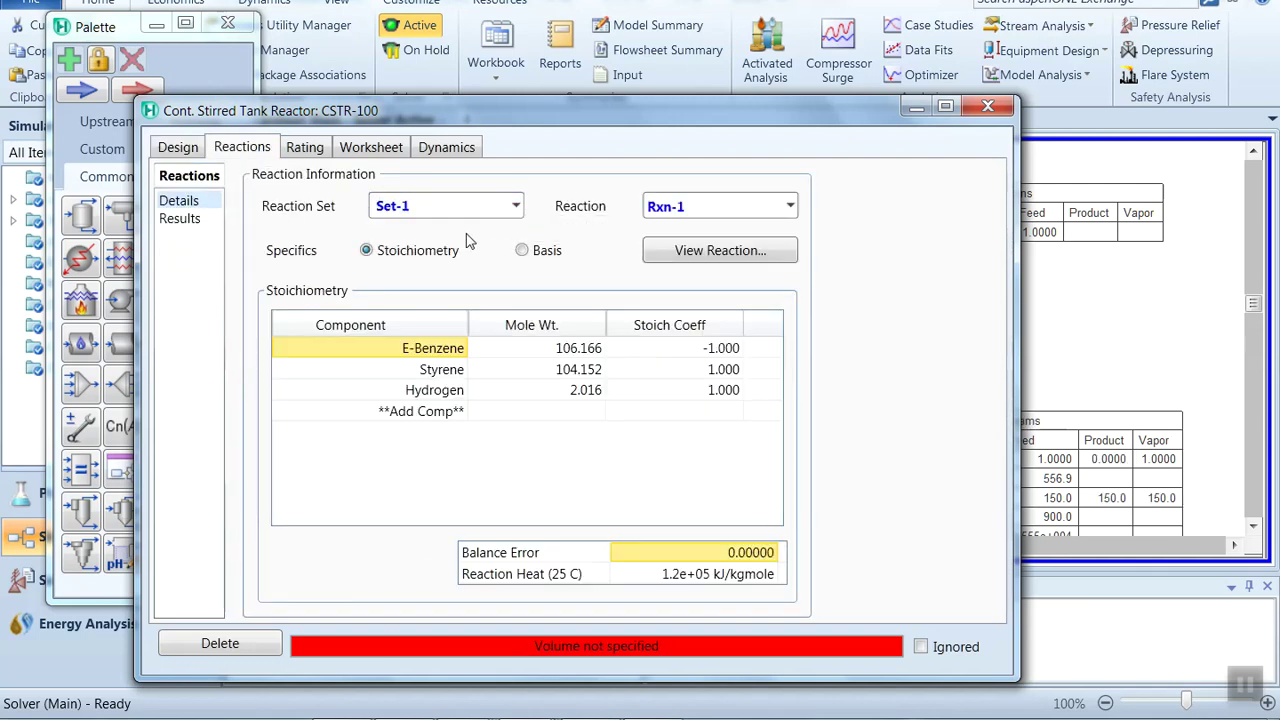
Step: Size the stirred tank reactor as a vertical cylinder with a volume of 0.1 m3
{"action": "left_click", "coordinate": [305, 148]}
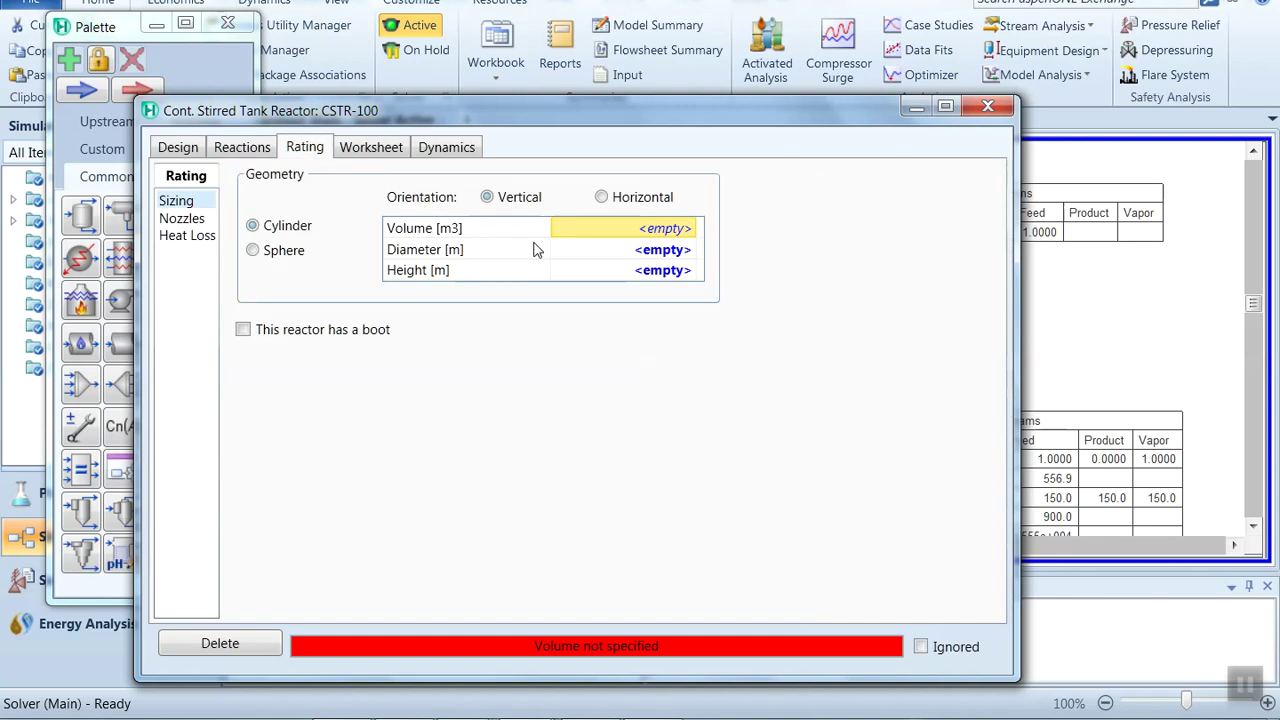
{"action": "left_click", "coordinate": [640, 232]}
{"action": "type", "text": "0.1"}
{"action": "key", "text": "Return"}
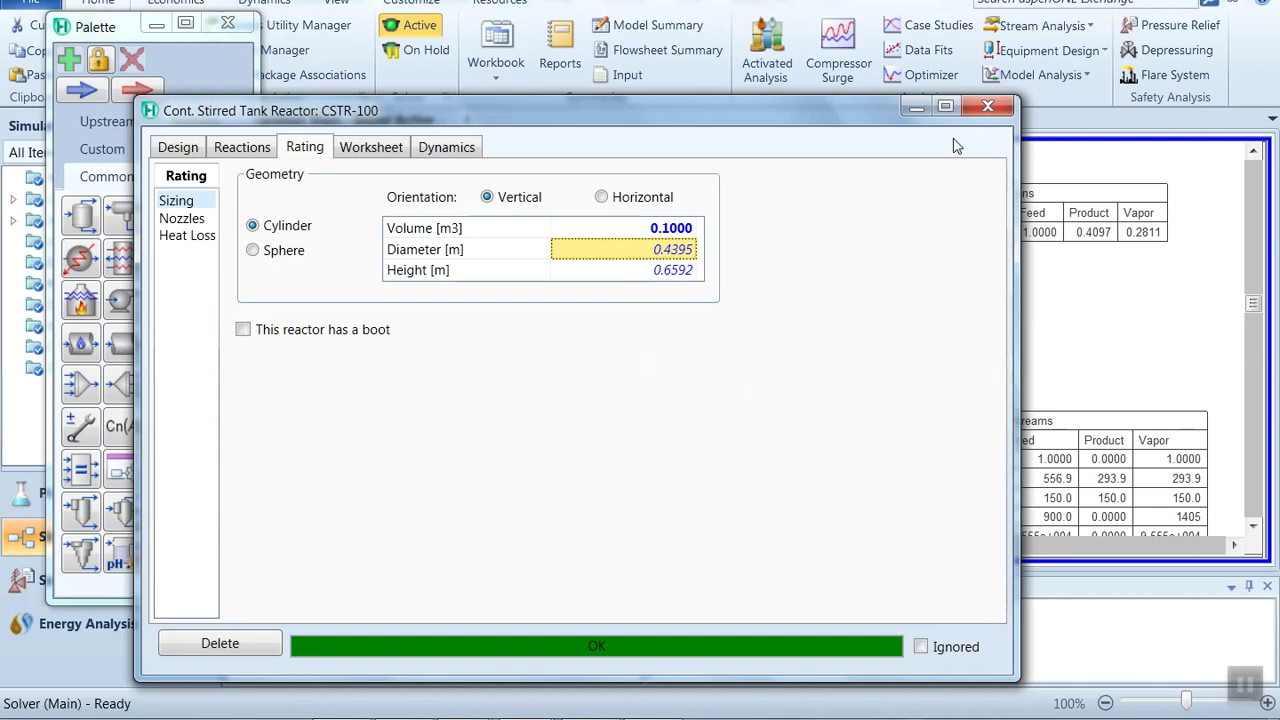
Step: Examine the stream compositions in the stirred tank reactor's worksheet, and compare the Compositions and Material Streams tables on the flowsheet
{"action": "left_click", "coordinate": [372, 148]}
{"action": "left_click", "coordinate": [205, 238]}
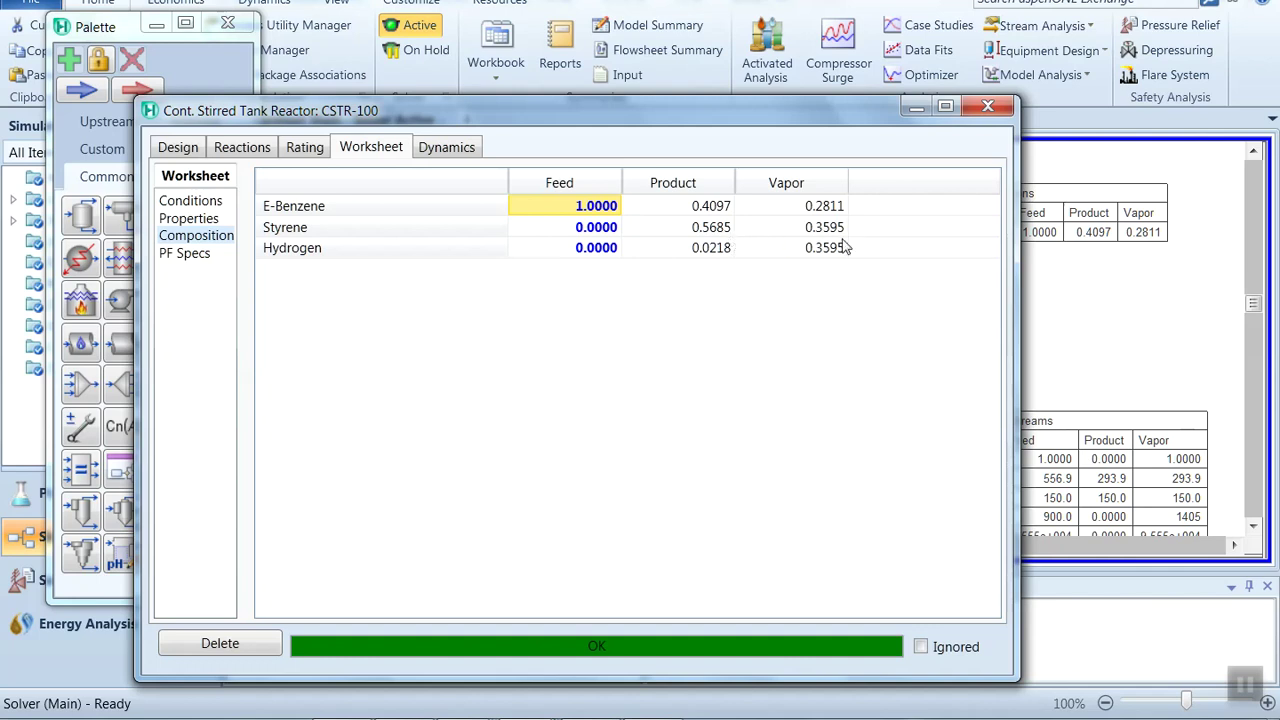
{"action": "left_click", "coordinate": [988, 108]}
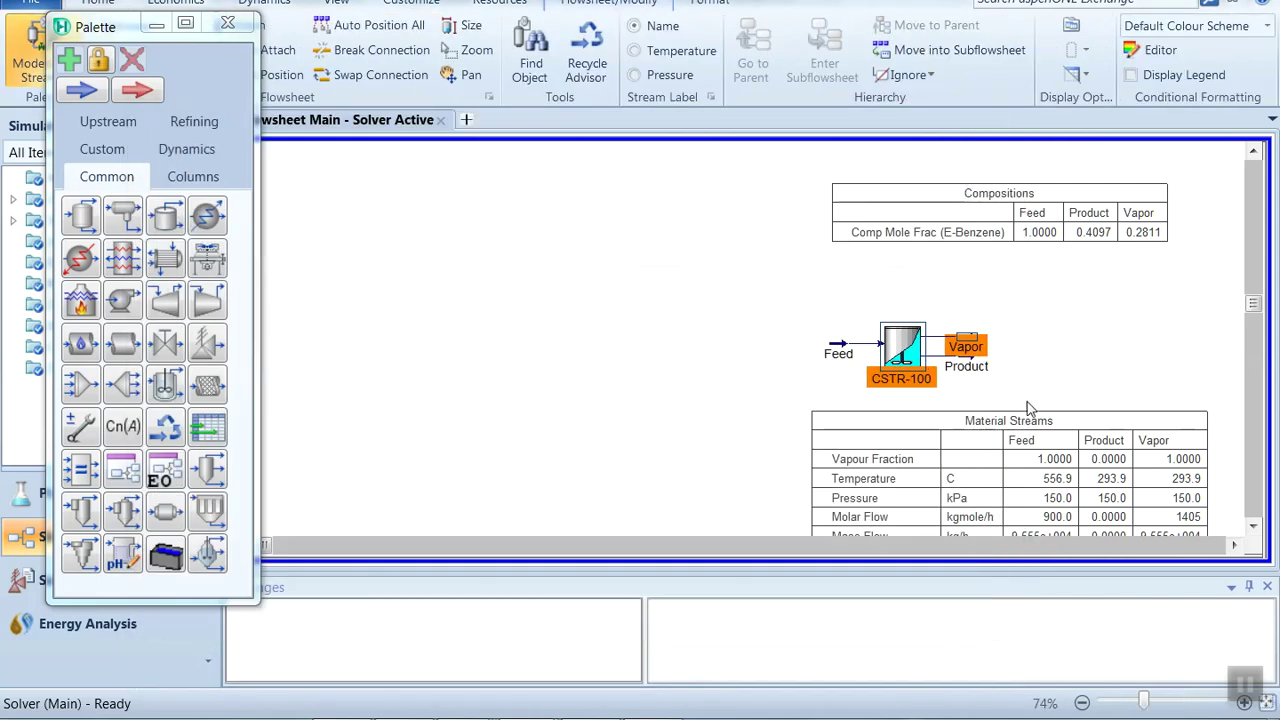
{"action": "scroll", "coordinate": [700, 371], "scroll_direction": "down", "scroll_amount": 1}
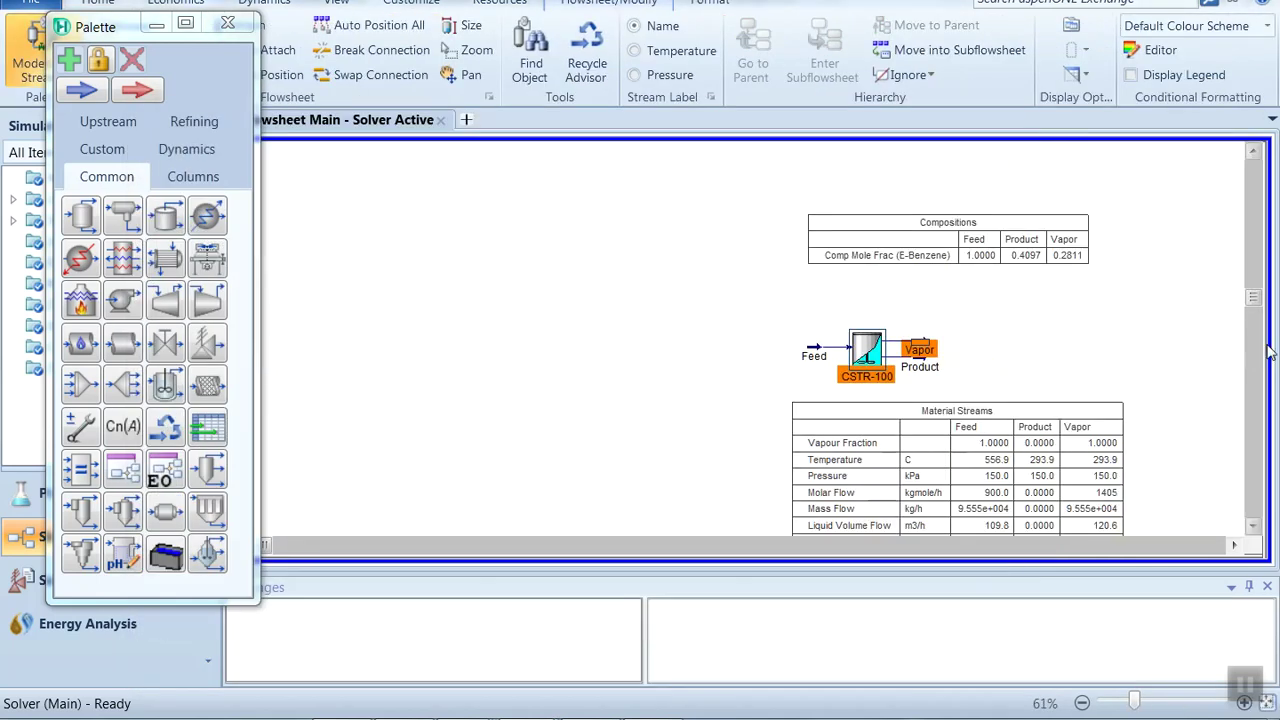
{"action": "left_click_drag", "start_coordinate": [1253, 298], "coordinate": [1253, 357]}
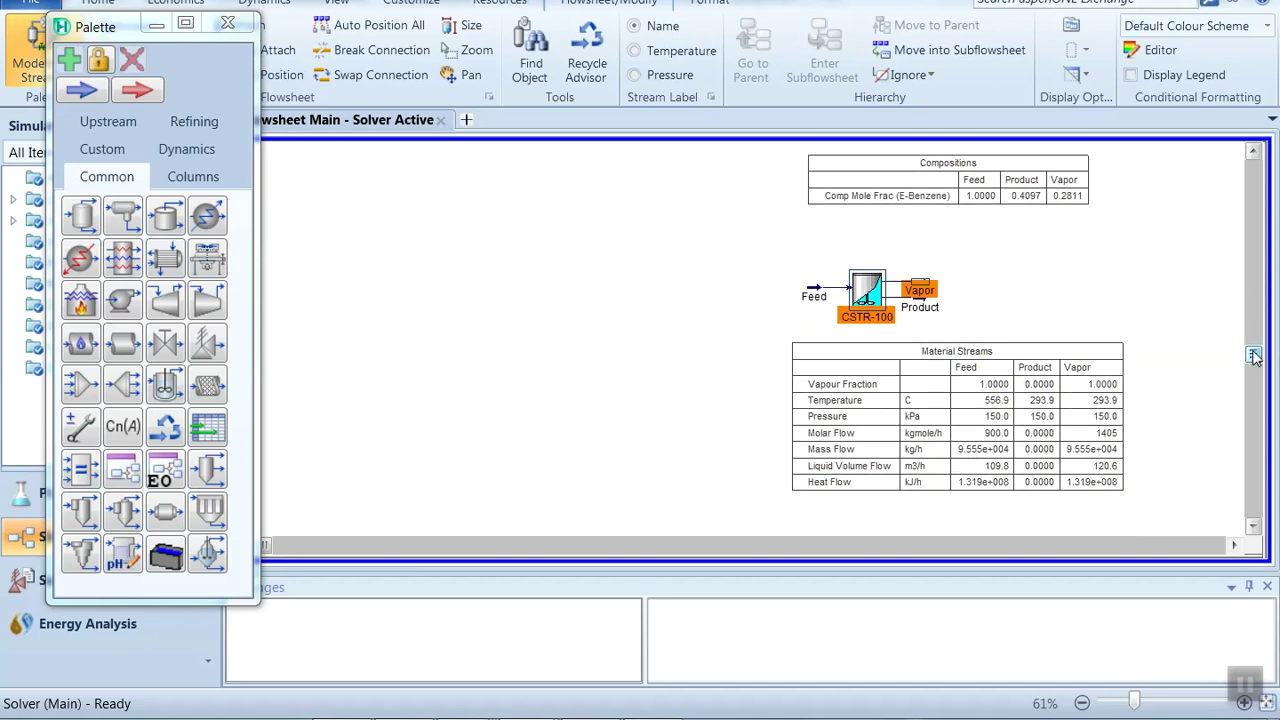